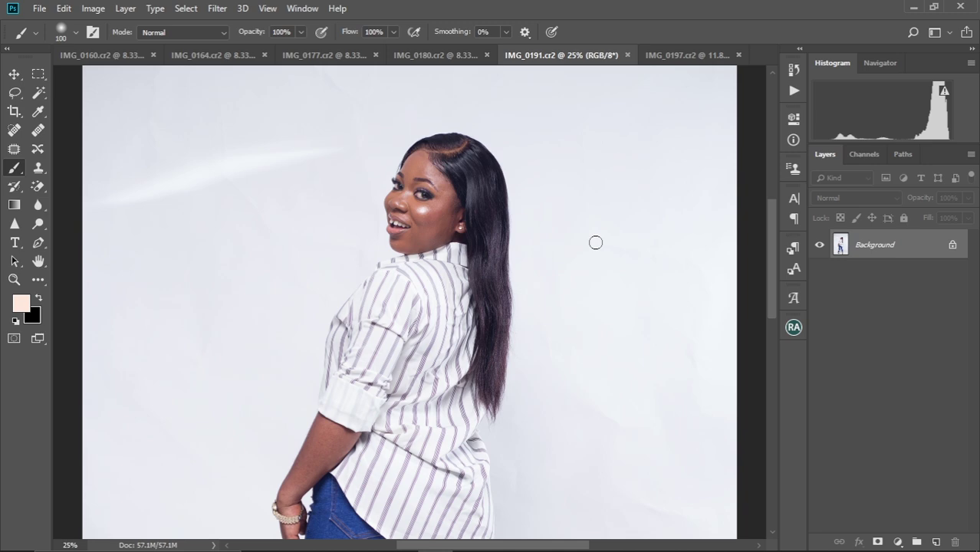
Step: Duplicate the Background layer of the IMG_0191.cr2 portrait
{"action": "scroll", "coordinate": [438, 163], "scroll_direction": "up", "scroll_amount": 2}
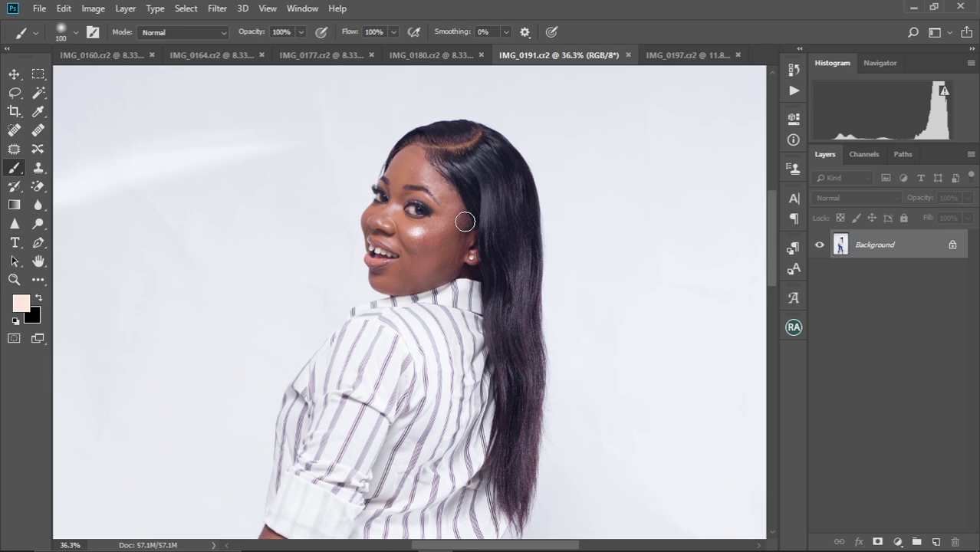
{"action": "scroll", "coordinate": [465, 222], "scroll_direction": "down", "scroll_amount": 1}
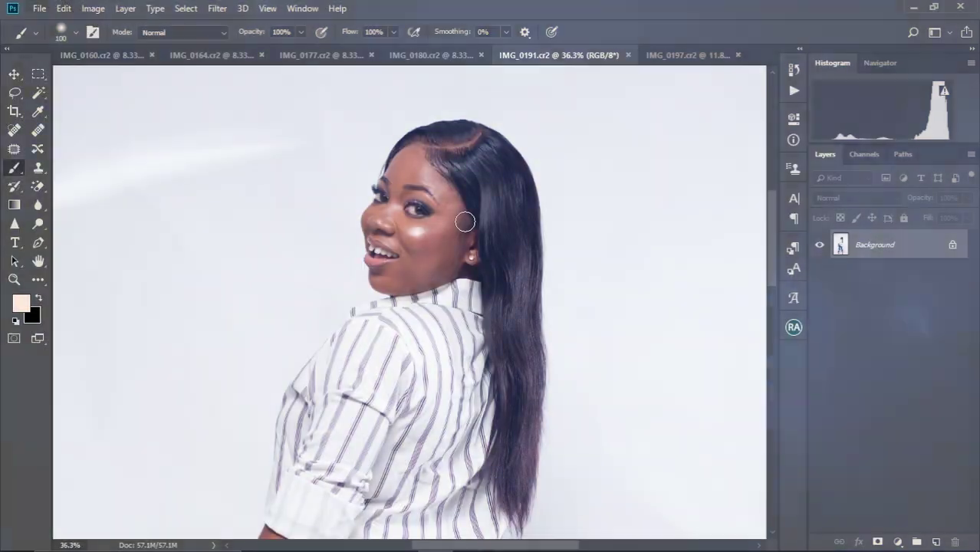
{"action": "key", "text": "ctrl+0"}
{"action": "scroll", "coordinate": [464, 226], "scroll_direction": "down", "scroll_amount": 2}
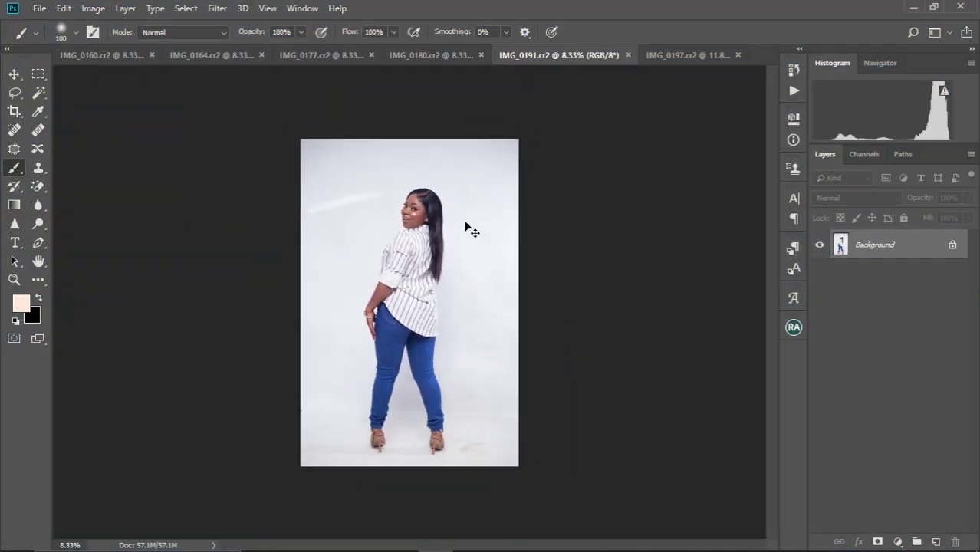
{"action": "scroll", "coordinate": [466, 222], "scroll_direction": "up", "scroll_amount": 4}
{"action": "scroll", "coordinate": [466, 221], "scroll_direction": "up", "scroll_amount": 5}
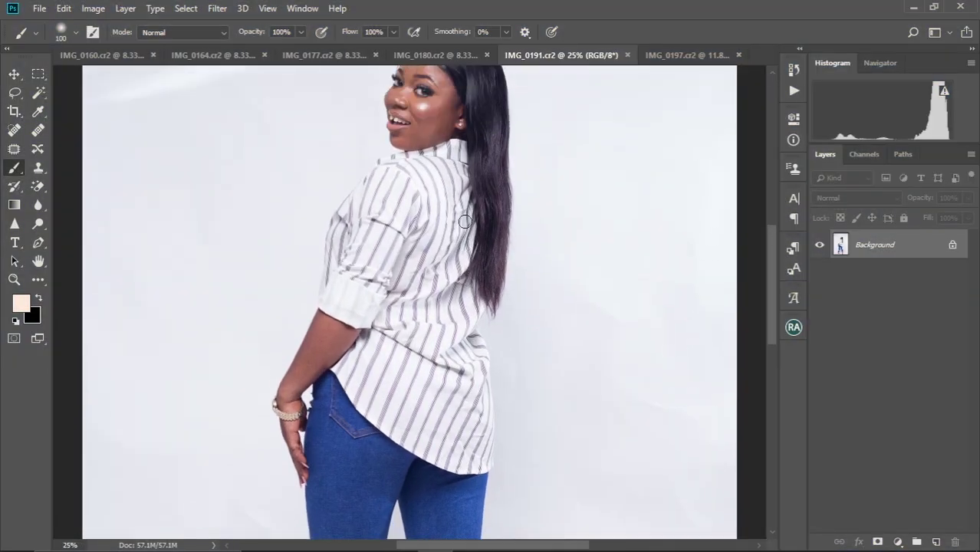
{"action": "scroll", "coordinate": [464, 221], "scroll_direction": "up", "scroll_amount": 4}
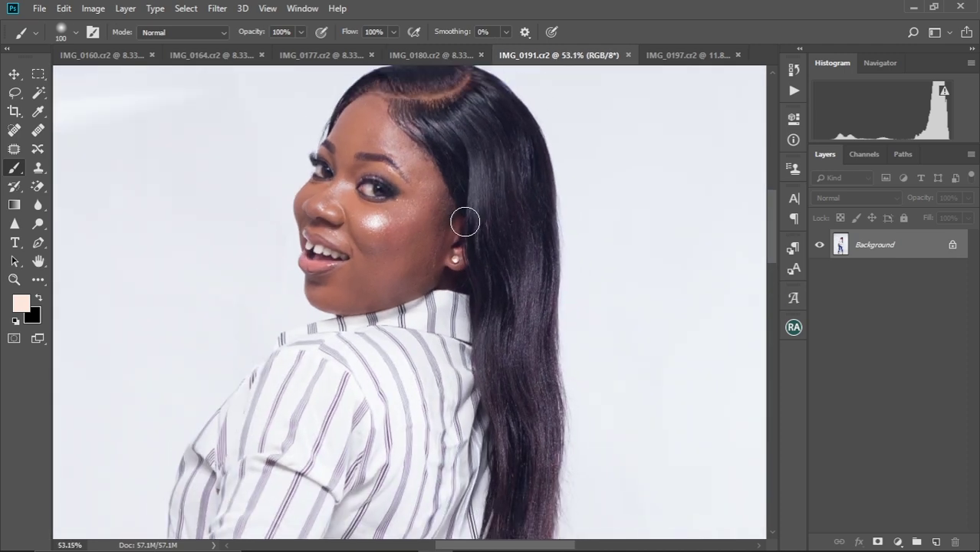
{"action": "key", "text": "ctrl+j"}
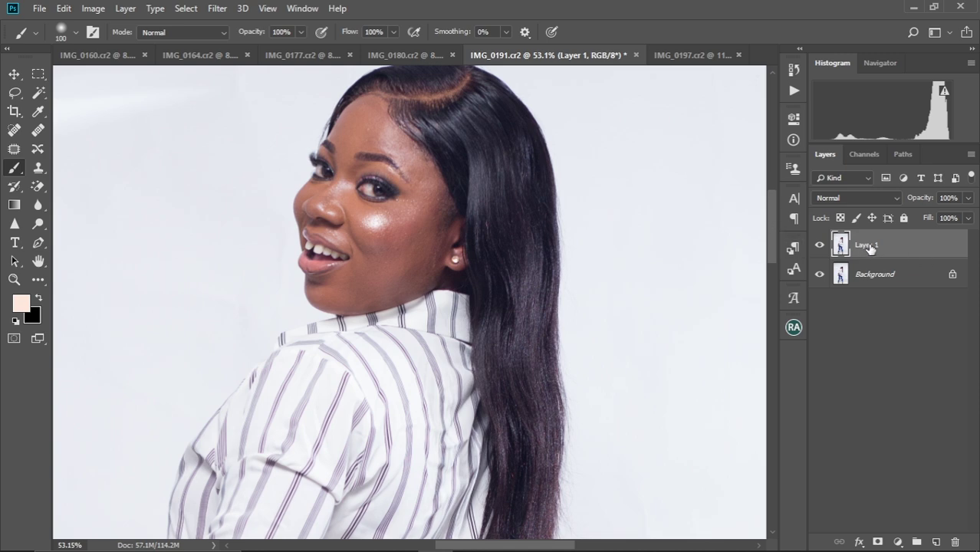
Step: Remove the shiny specks between the nose and upper lip with the Spot Healing Brush at size 8
{"action": "scroll", "coordinate": [446, 227], "scroll_direction": "up", "scroll_amount": 2}
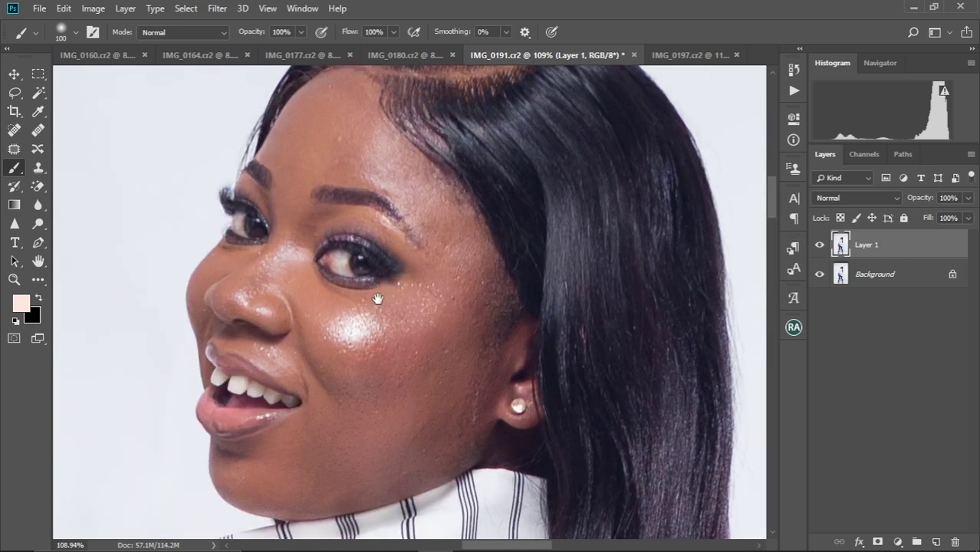
{"action": "scroll", "coordinate": [414, 280], "scroll_direction": "up", "scroll_amount": 2}
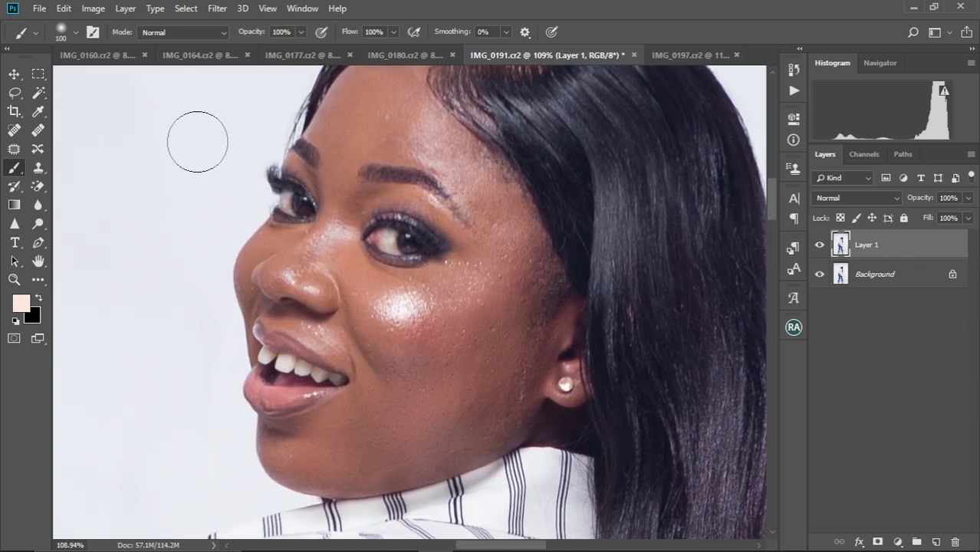
{"action": "left_click", "coordinate": [12, 131]}
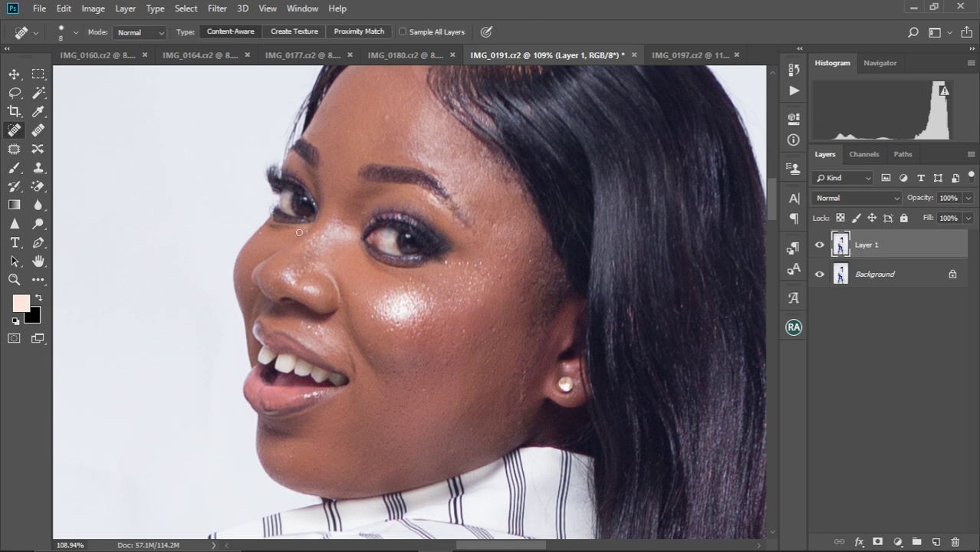
{"action": "key", "text": "bracketright"}
{"action": "key", "text": "bracketright"}
{"action": "key", "text": "bracketright"}
{"action": "scroll", "coordinate": [358, 247], "scroll_direction": "up", "scroll_amount": 2}
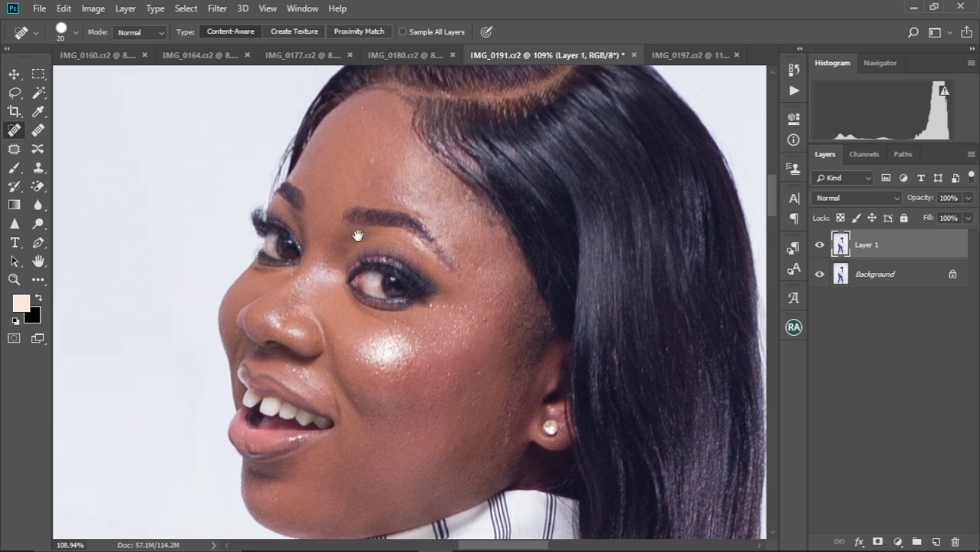
{"action": "scroll", "coordinate": [357, 230], "scroll_direction": "up", "scroll_amount": 3}
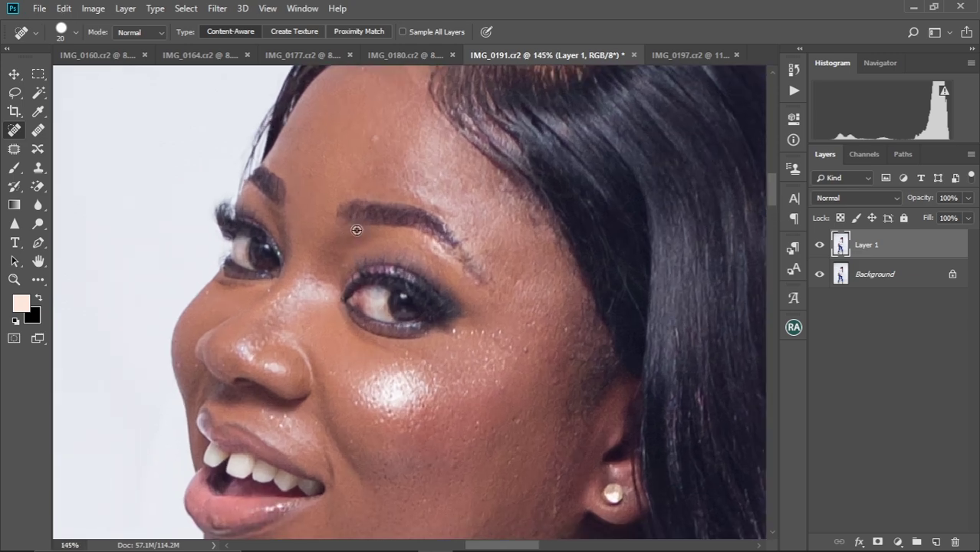
{"action": "scroll", "coordinate": [301, 311], "scroll_direction": "down", "scroll_amount": 4}
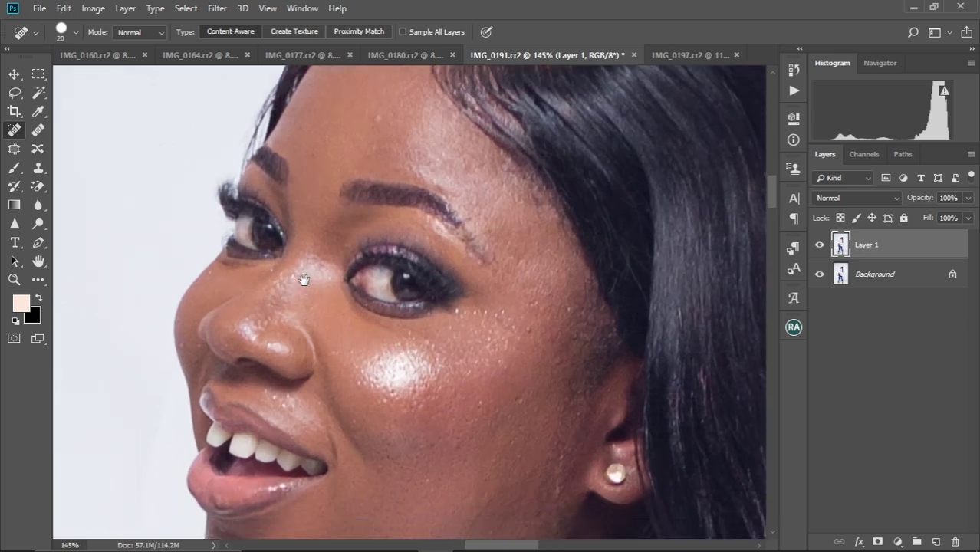
{"action": "key", "text": "bracketleft"}
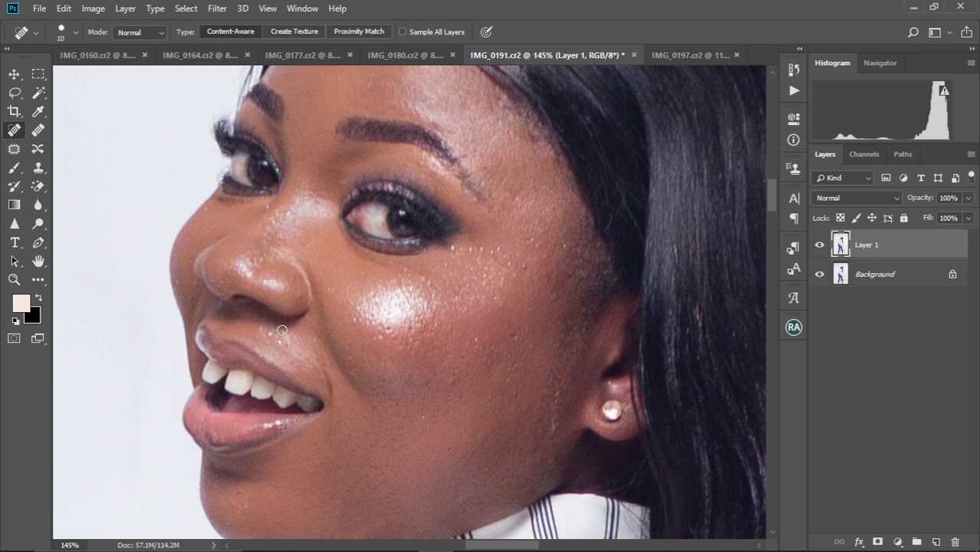
{"action": "scroll", "coordinate": [282, 324], "scroll_direction": "up", "scroll_amount": 2}
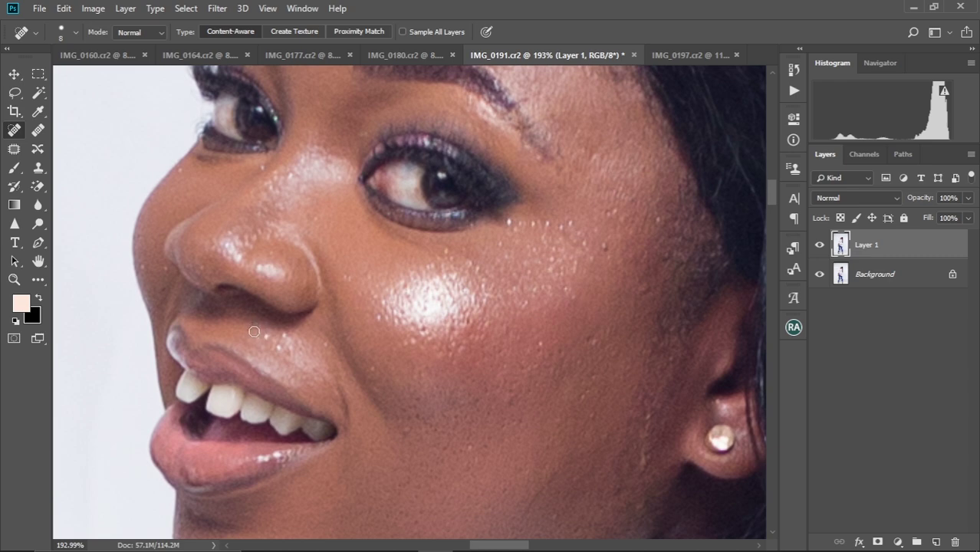
{"action": "left_click", "coordinate": [266, 340]}
{"action": "left_click_drag", "start_coordinate": [265, 335], "coordinate": [290, 356]}
{"action": "mouse_move", "coordinate": [286, 347]}
{"action": "left_mouse_down"}
{"action": "mouse_move", "coordinate": [274, 345]}
{"action": "mouse_move", "coordinate": [326, 345]}
{"action": "mouse_move", "coordinate": [285, 335]}
{"action": "mouse_move", "coordinate": [282, 347]}
{"action": "left_mouse_up"}
Step: Heal the small blemishes on the inner cheek and the bright specks on the bridge of the nose
{"action": "left_click_drag", "start_coordinate": [361, 364], "coordinate": [374, 390]}
{"action": "mouse_move", "coordinate": [372, 310]}
{"action": "left_mouse_down"}
{"action": "mouse_move", "coordinate": [379, 324]}
{"action": "mouse_move", "coordinate": [383, 299]}
{"action": "mouse_move", "coordinate": [390, 320]}
{"action": "left_mouse_up"}
{"action": "left_click_drag", "start_coordinate": [361, 274], "coordinate": [359, 281]}
{"action": "mouse_move", "coordinate": [289, 178]}
{"action": "left_mouse_down"}
{"action": "mouse_move", "coordinate": [287, 171]}
{"action": "mouse_move", "coordinate": [272, 187]}
{"action": "mouse_move", "coordinate": [259, 165]}
{"action": "left_mouse_up"}
{"action": "left_click_drag", "start_coordinate": [328, 306], "coordinate": [300, 252]}
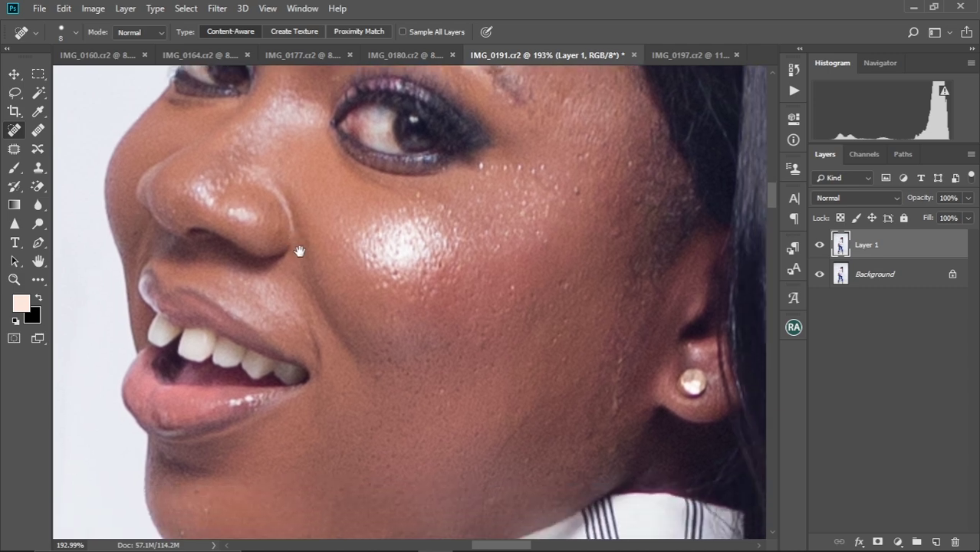
Step: Heal the shiny bumps around the bright highlight on the cheek
{"action": "left_click", "coordinate": [385, 284]}
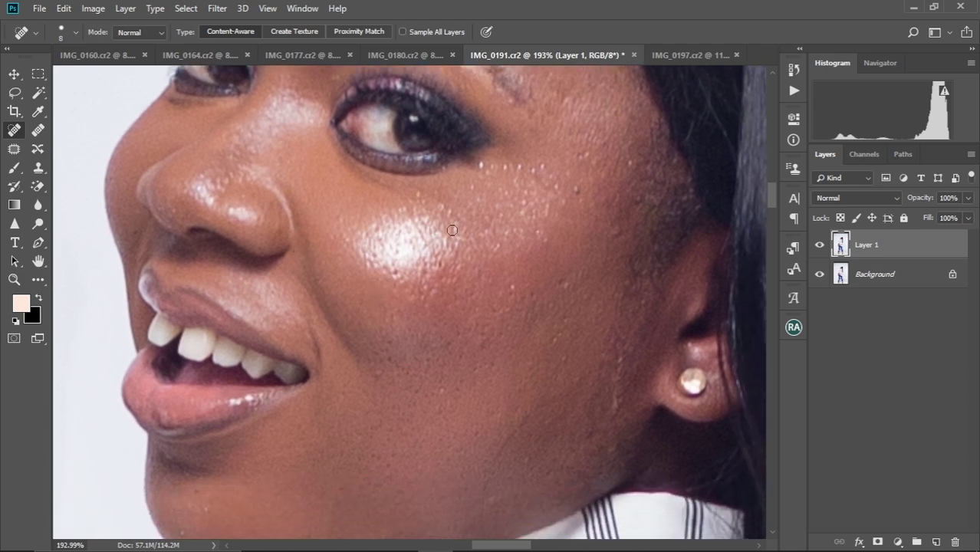
{"action": "left_click_drag", "start_coordinate": [476, 207], "coordinate": [460, 247]}
{"action": "left_click_drag", "start_coordinate": [402, 232], "coordinate": [381, 253]}
{"action": "left_click_drag", "start_coordinate": [464, 201], "coordinate": [454, 231]}
{"action": "left_click", "coordinate": [432, 252]}
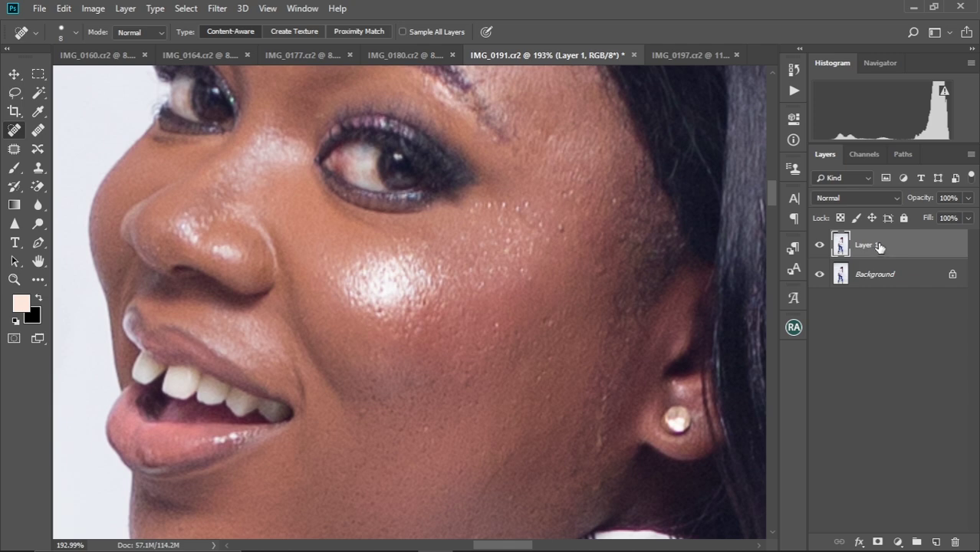
Step: Remove the row of white specks below the outer corner of the near eye
{"action": "left_click", "coordinate": [480, 204]}
{"action": "left_click", "coordinate": [476, 206]}
{"action": "left_click", "coordinate": [475, 211]}
{"action": "left_click", "coordinate": [498, 203]}
{"action": "left_click_drag", "start_coordinate": [504, 203], "coordinate": [500, 215]}
{"action": "left_click", "coordinate": [518, 210]}
{"action": "left_click", "coordinate": [526, 204]}
Step: Heal the remaining bumps and dark spots across the outer and middle cheek
{"action": "mouse_move", "coordinate": [562, 223]}
{"action": "left_mouse_down"}
{"action": "mouse_move", "coordinate": [530, 251]}
{"action": "mouse_move", "coordinate": [506, 243]}
{"action": "mouse_move", "coordinate": [474, 293]}
{"action": "mouse_move", "coordinate": [501, 276]}
{"action": "mouse_move", "coordinate": [520, 279]}
{"action": "left_mouse_up"}
{"action": "mouse_move", "coordinate": [548, 314]}
{"action": "left_mouse_down"}
{"action": "mouse_move", "coordinate": [497, 328]}
{"action": "mouse_move", "coordinate": [481, 356]}
{"action": "left_mouse_up"}
{"action": "key", "text": "space"}
{"action": "left_click_drag", "start_coordinate": [387, 287], "coordinate": [399, 211]}
{"action": "mouse_move", "coordinate": [361, 324]}
{"action": "left_mouse_down"}
{"action": "mouse_move", "coordinate": [367, 262]}
{"action": "mouse_move", "coordinate": [376, 277]}
{"action": "mouse_move", "coordinate": [375, 261]}
{"action": "mouse_move", "coordinate": [404, 270]}
{"action": "left_mouse_up"}
{"action": "key", "text": "space"}
{"action": "left_click_drag", "start_coordinate": [465, 286], "coordinate": [466, 204]}
{"action": "left_click_drag", "start_coordinate": [531, 234], "coordinate": [518, 247]}
{"action": "left_click_drag", "start_coordinate": [510, 262], "coordinate": [497, 282]}
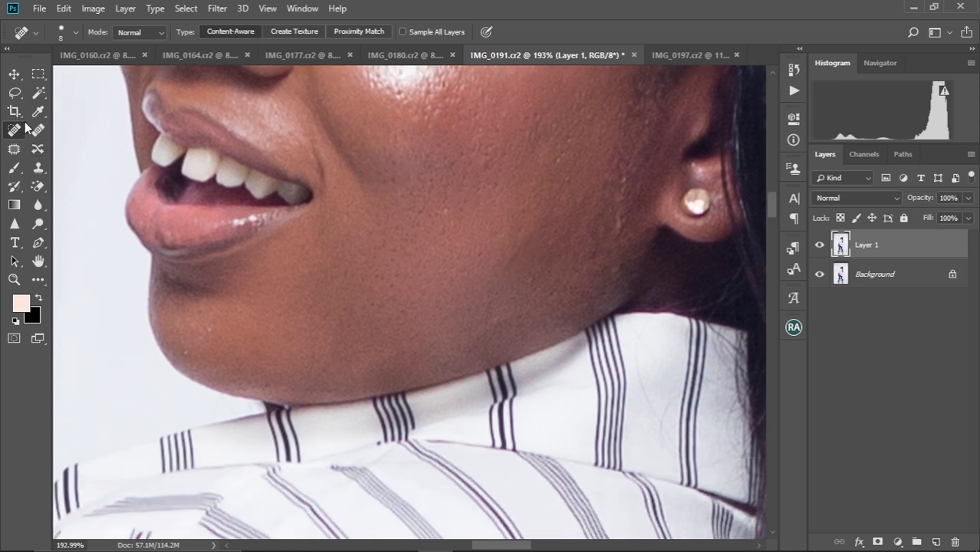
Step: Heal the bright spot on the chin and the blemish beside the corner of the mouth
{"action": "left_click_drag", "start_coordinate": [271, 126], "coordinate": [263, 182]}
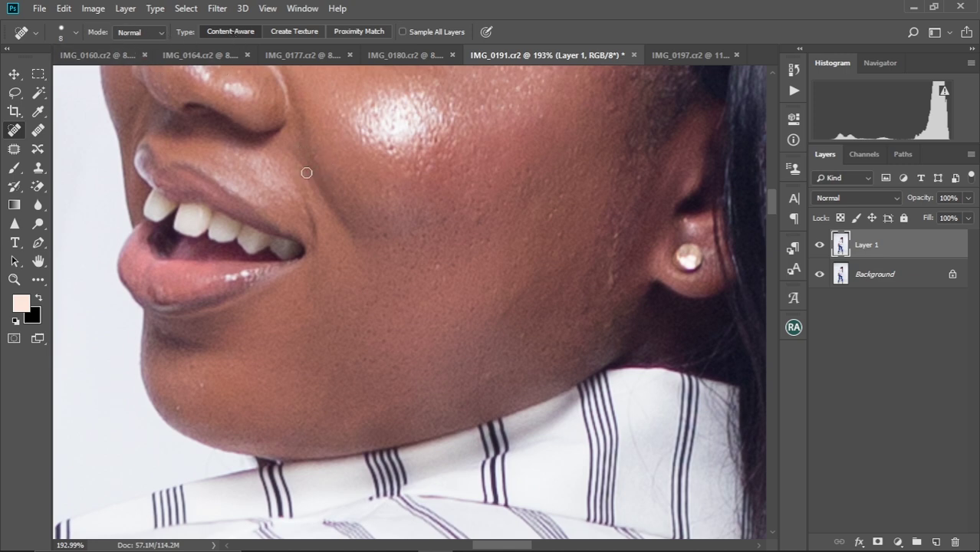
{"action": "left_click_drag", "start_coordinate": [340, 230], "coordinate": [355, 147]}
{"action": "mouse_move", "coordinate": [211, 301]}
{"action": "left_mouse_down"}
{"action": "mouse_move", "coordinate": [218, 313]}
{"action": "mouse_move", "coordinate": [204, 297]}
{"action": "mouse_move", "coordinate": [195, 333]}
{"action": "left_mouse_up"}
{"action": "left_click", "coordinate": [193, 333]}
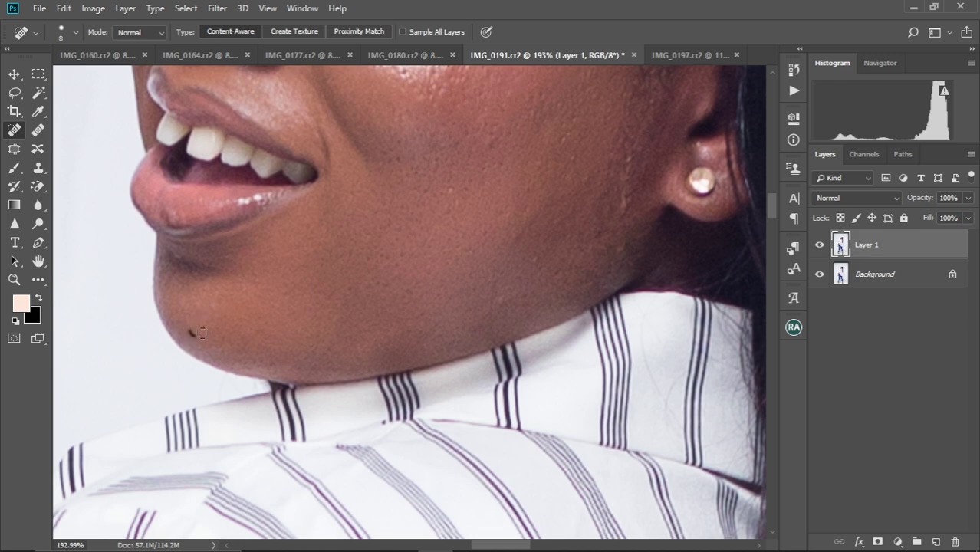
{"action": "left_click_drag", "start_coordinate": [406, 218], "coordinate": [375, 262]}
{"action": "left_click", "coordinate": [319, 228]}
{"action": "left_click", "coordinate": [323, 234]}
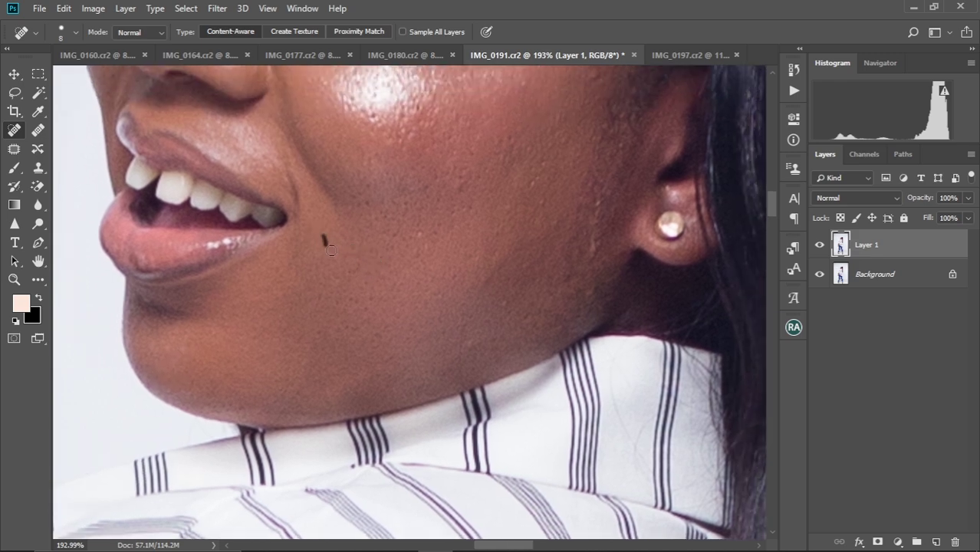
Step: Heal the blemishes on the lower cheek and along the jaw towards the ear
{"action": "left_click_drag", "start_coordinate": [418, 232], "coordinate": [414, 252]}
{"action": "left_click", "coordinate": [414, 253]}
{"action": "left_click_drag", "start_coordinate": [405, 203], "coordinate": [399, 230]}
{"action": "left_click_drag", "start_coordinate": [403, 215], "coordinate": [396, 238]}
{"action": "left_click_drag", "start_coordinate": [488, 185], "coordinate": [433, 221]}
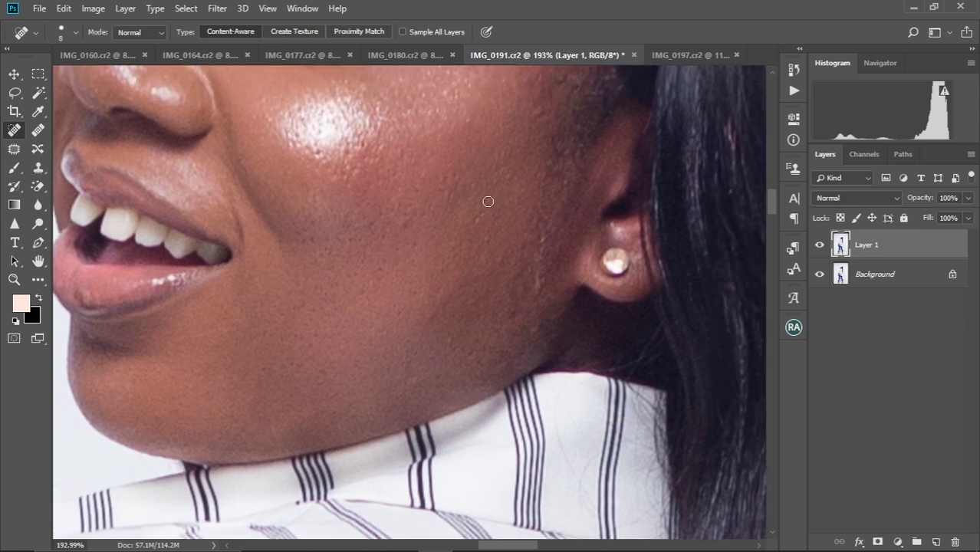
{"action": "left_click_drag", "start_coordinate": [488, 201], "coordinate": [471, 222]}
{"action": "mouse_move", "coordinate": [474, 215]}
{"action": "left_mouse_down"}
{"action": "mouse_move", "coordinate": [468, 226]}
{"action": "mouse_move", "coordinate": [485, 223]}
{"action": "mouse_move", "coordinate": [483, 247]}
{"action": "left_mouse_up"}
{"action": "scroll", "coordinate": [482, 251], "scroll_direction": "down", "scroll_amount": 6}
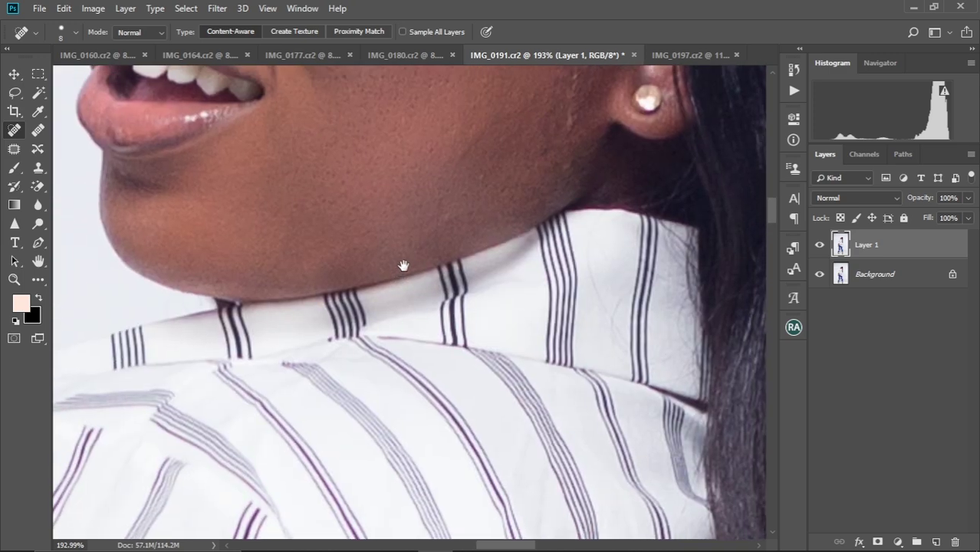
{"action": "scroll", "coordinate": [407, 263], "scroll_direction": "up", "scroll_amount": 2}
{"action": "left_click", "coordinate": [448, 221]}
Step: Remove the small spots on the forehead, from the hairline down to above the eyebrow
{"action": "mouse_move", "coordinate": [476, 167]}
{"action": "left_mouse_down"}
{"action": "mouse_move", "coordinate": [484, 212]}
{"action": "mouse_move", "coordinate": [470, 247]}
{"action": "mouse_move", "coordinate": [493, 173]}
{"action": "mouse_move", "coordinate": [479, 241]}
{"action": "left_mouse_up"}
{"action": "left_click_drag", "start_coordinate": [415, 223], "coordinate": [543, 215]}
{"action": "left_click_drag", "start_coordinate": [440, 267], "coordinate": [383, 364]}
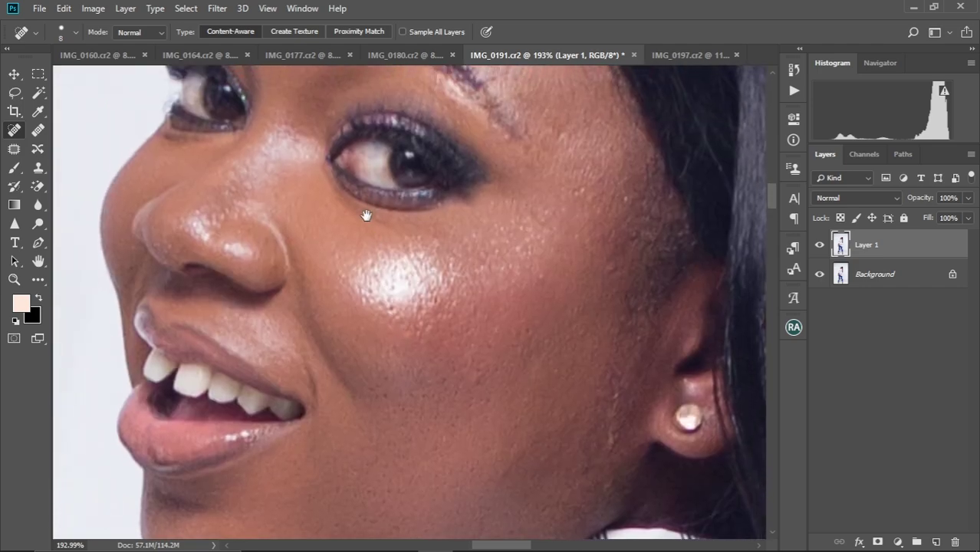
{"action": "left_click_drag", "start_coordinate": [363, 215], "coordinate": [368, 352]}
{"action": "left_click_drag", "start_coordinate": [420, 148], "coordinate": [412, 265]}
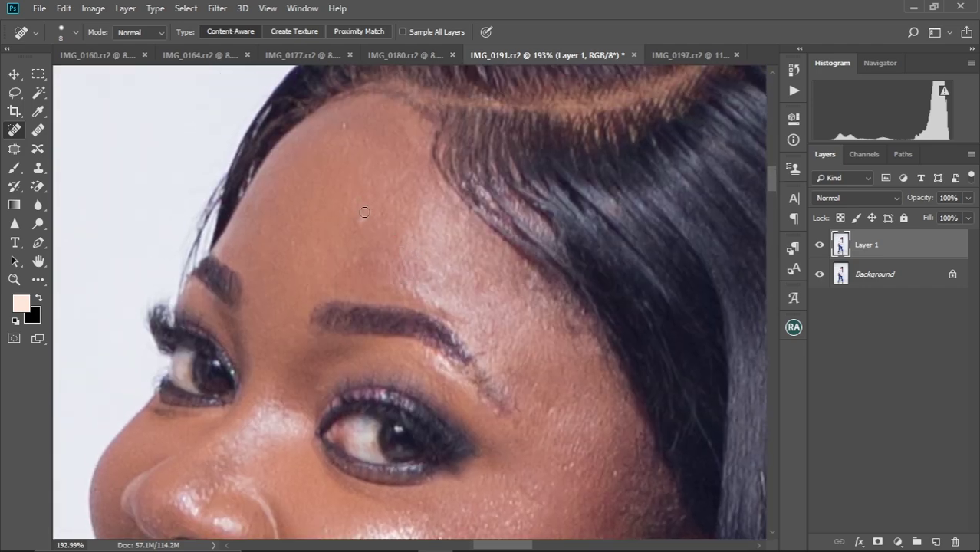
{"action": "mouse_move", "coordinate": [363, 213]}
{"action": "left_mouse_down"}
{"action": "mouse_move", "coordinate": [355, 231]}
{"action": "mouse_move", "coordinate": [374, 218]}
{"action": "left_mouse_up"}
{"action": "left_click", "coordinate": [348, 124]}
{"action": "left_click_drag", "start_coordinate": [375, 151], "coordinate": [370, 142]}
{"action": "mouse_move", "coordinate": [403, 215]}
{"action": "left_mouse_down"}
{"action": "mouse_move", "coordinate": [382, 178]}
{"action": "mouse_move", "coordinate": [372, 151]}
{"action": "mouse_move", "coordinate": [394, 220]}
{"action": "left_mouse_up"}
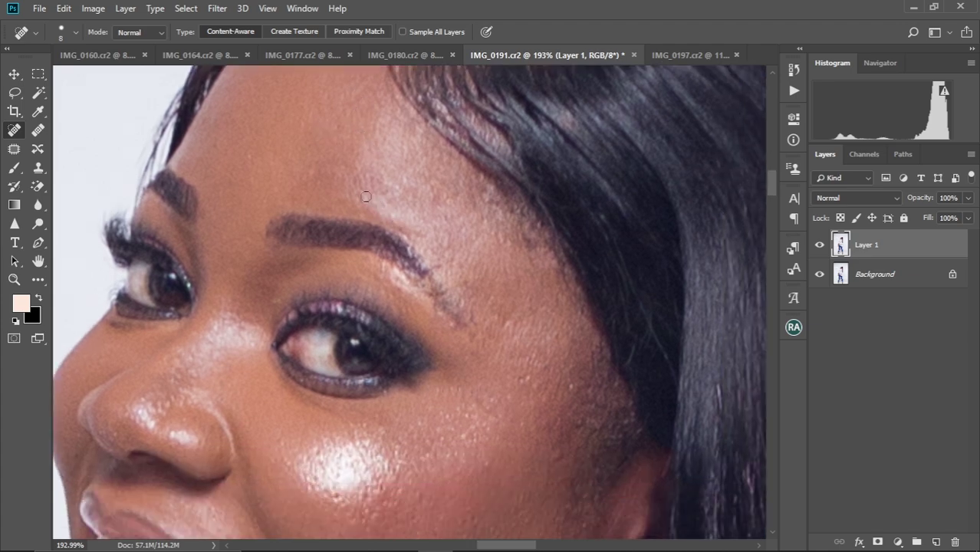
{"action": "left_click_drag", "start_coordinate": [419, 160], "coordinate": [422, 170]}
Step: Examine the retouched face from farther away, and inspect the skin of the forearm and hand for blemishes
{"action": "scroll", "coordinate": [429, 188], "scroll_direction": "down", "scroll_amount": 5, "text": "alt"}
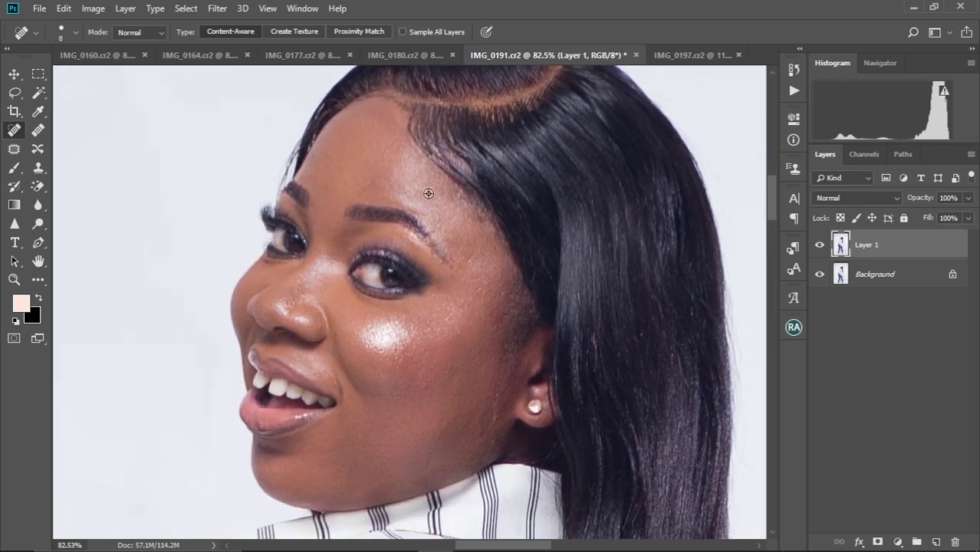
{"action": "scroll", "coordinate": [429, 193], "scroll_direction": "down", "scroll_amount": 1, "text": "alt"}
{"action": "scroll", "coordinate": [429, 194], "scroll_direction": "down", "scroll_amount": 2, "text": "alt"}
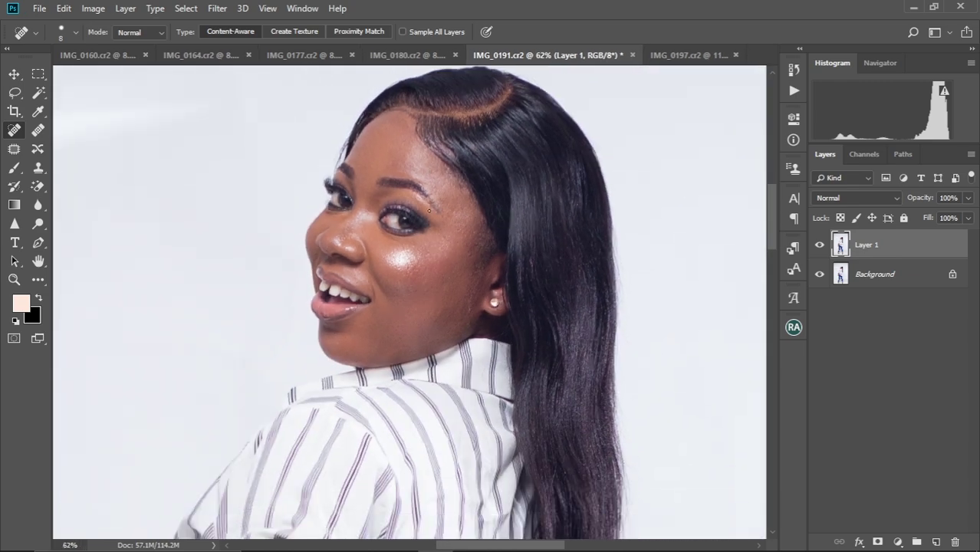
{"action": "scroll", "coordinate": [418, 189], "scroll_direction": "down", "scroll_amount": 3}
{"action": "scroll", "coordinate": [414, 214], "scroll_direction": "down", "scroll_amount": 5, "text": "alt"}
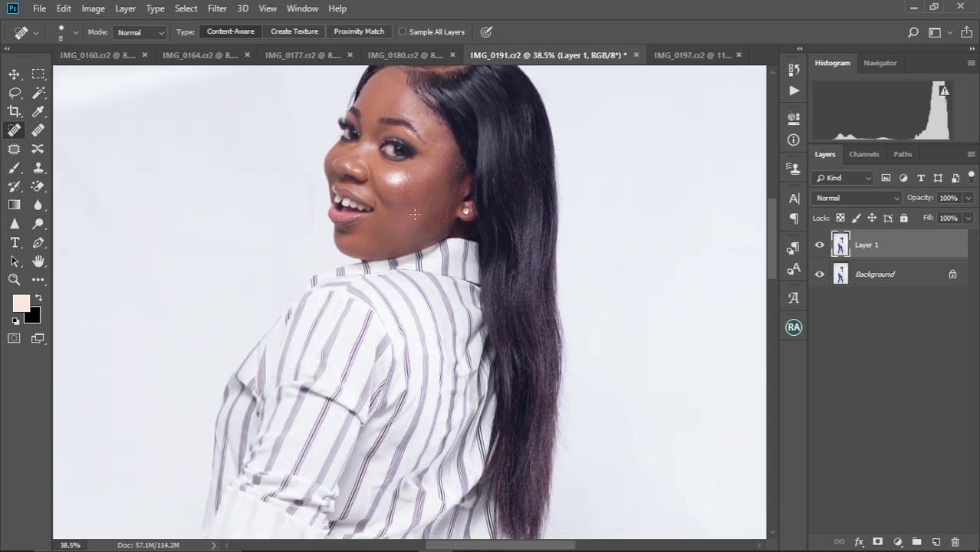
{"action": "scroll", "coordinate": [406, 368], "scroll_direction": "down", "scroll_amount": 4}
{"action": "left_click_drag", "start_coordinate": [416, 312], "coordinate": [433, 283]}
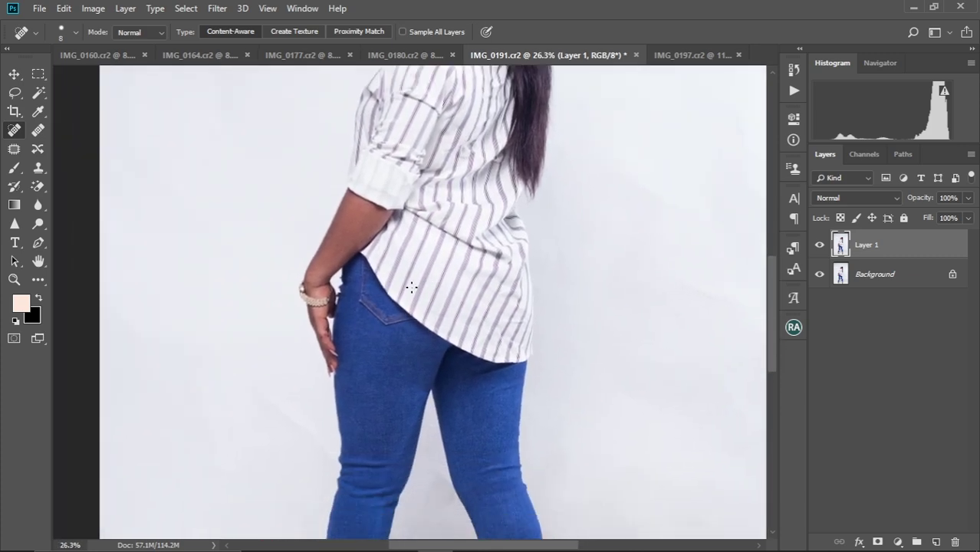
{"action": "scroll", "coordinate": [403, 285], "scroll_direction": "up", "scroll_amount": 5, "text": "alt"}
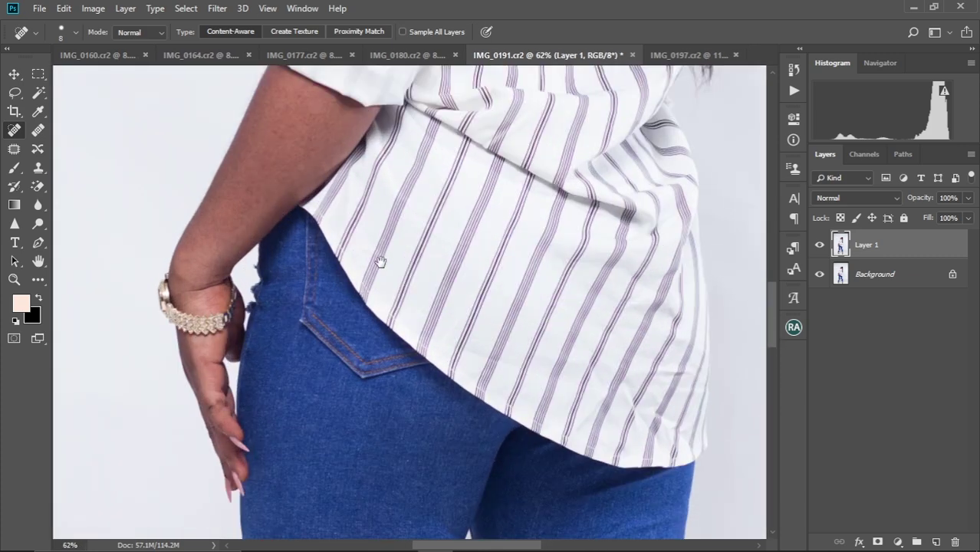
{"action": "left_click_drag", "start_coordinate": [379, 262], "coordinate": [446, 314]}
{"action": "left_click_drag", "start_coordinate": [350, 265], "coordinate": [435, 328]}
{"action": "scroll", "coordinate": [393, 214], "scroll_direction": "up", "scroll_amount": 2}
{"action": "left_click_drag", "start_coordinate": [429, 211], "coordinate": [417, 231]}
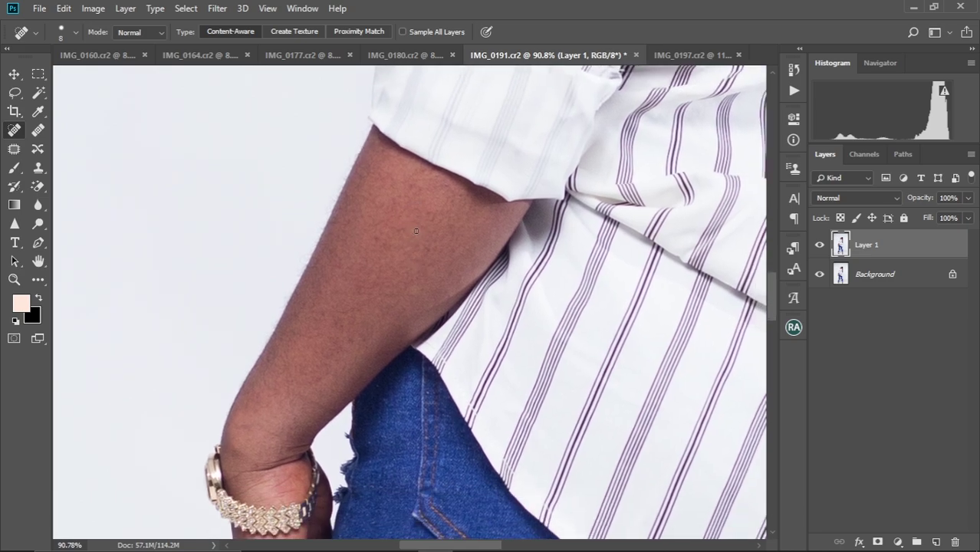
{"action": "scroll", "coordinate": [416, 231], "scroll_direction": "down", "scroll_amount": 2}
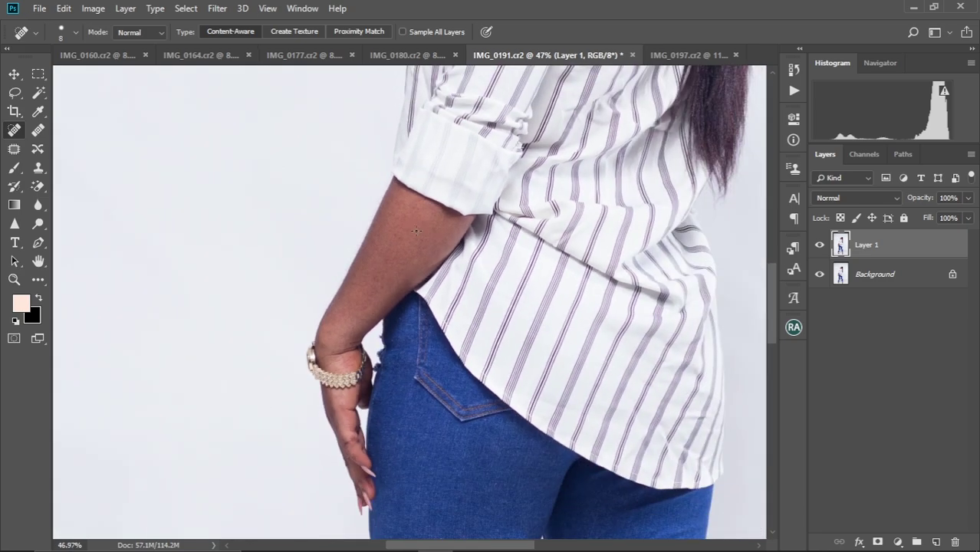
{"action": "scroll", "coordinate": [416, 231], "scroll_direction": "up", "scroll_amount": 4}
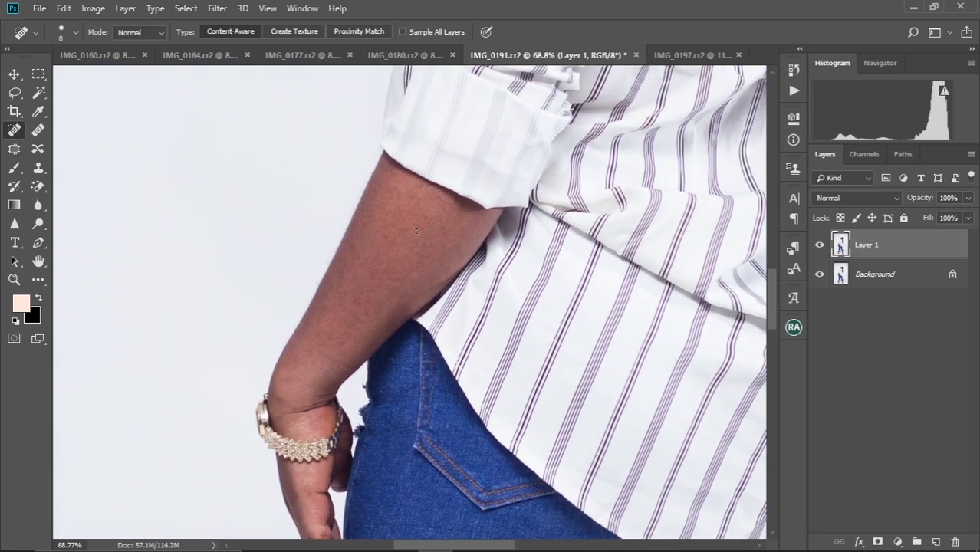
{"action": "scroll", "coordinate": [416, 231], "scroll_direction": "down", "scroll_amount": 2}
{"action": "left_click_drag", "start_coordinate": [416, 231], "coordinate": [406, 252]}
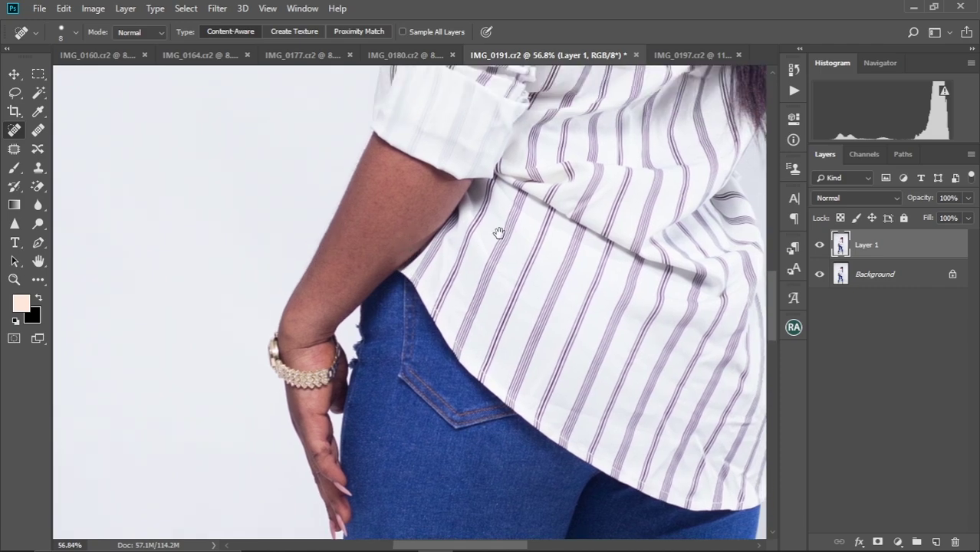
Step: Examine the whole portrait for flaws, from the shirt and jeans down to the shoes and back up to the face
{"action": "left_click_drag", "start_coordinate": [498, 234], "coordinate": [472, 269]}
{"action": "left_click_drag", "start_coordinate": [536, 230], "coordinate": [526, 293]}
{"action": "left_click_drag", "start_coordinate": [545, 117], "coordinate": [510, 302]}
{"action": "scroll", "coordinate": [509, 301], "scroll_direction": "down", "scroll_amount": 6}
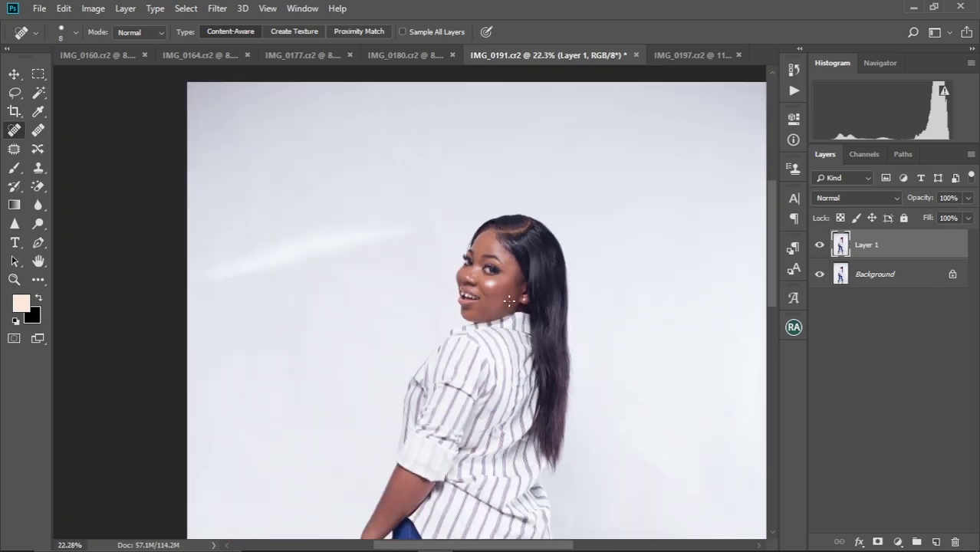
{"action": "left_click_drag", "start_coordinate": [488, 461], "coordinate": [486, 310]}
{"action": "left_click_drag", "start_coordinate": [488, 396], "coordinate": [492, 281]}
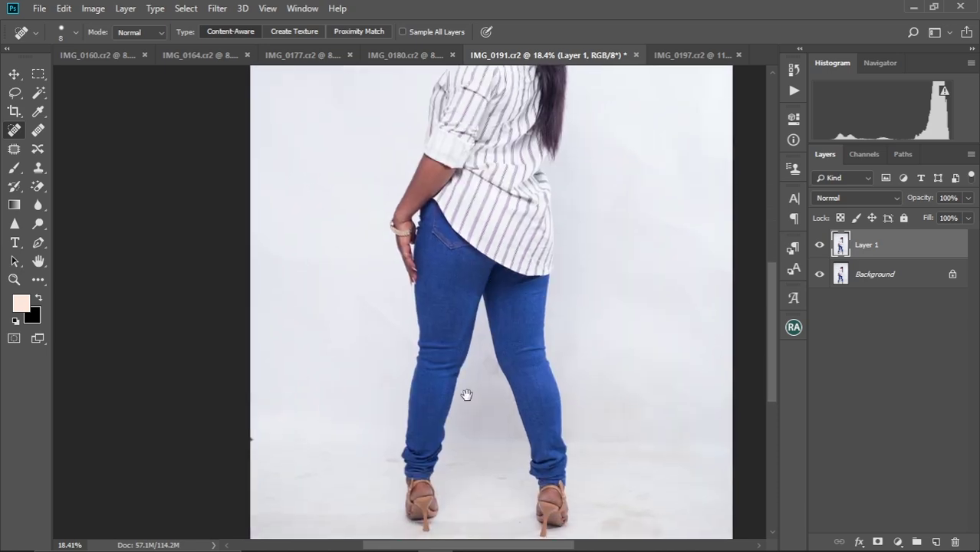
{"action": "left_click_drag", "start_coordinate": [466, 396], "coordinate": [475, 299]}
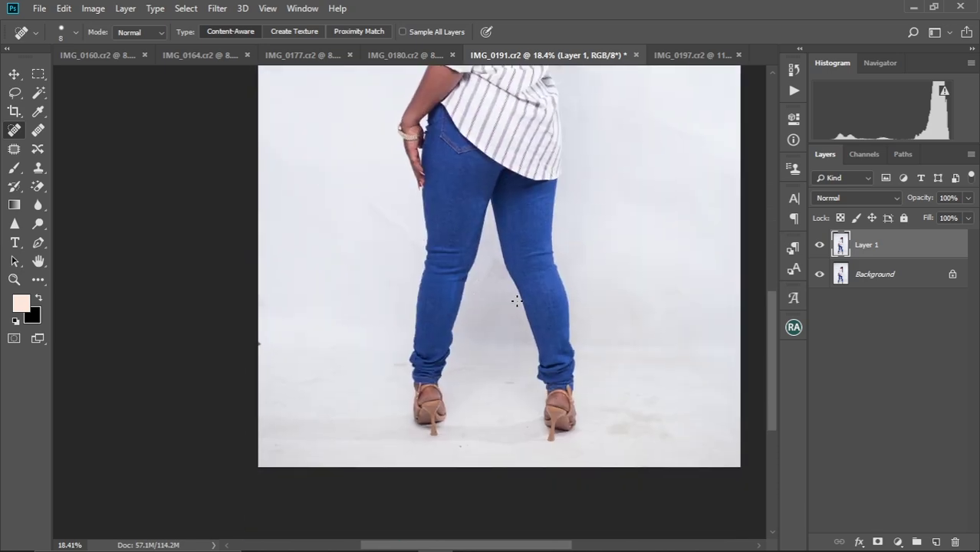
{"action": "scroll", "coordinate": [487, 272], "scroll_direction": "up", "scroll_amount": 3}
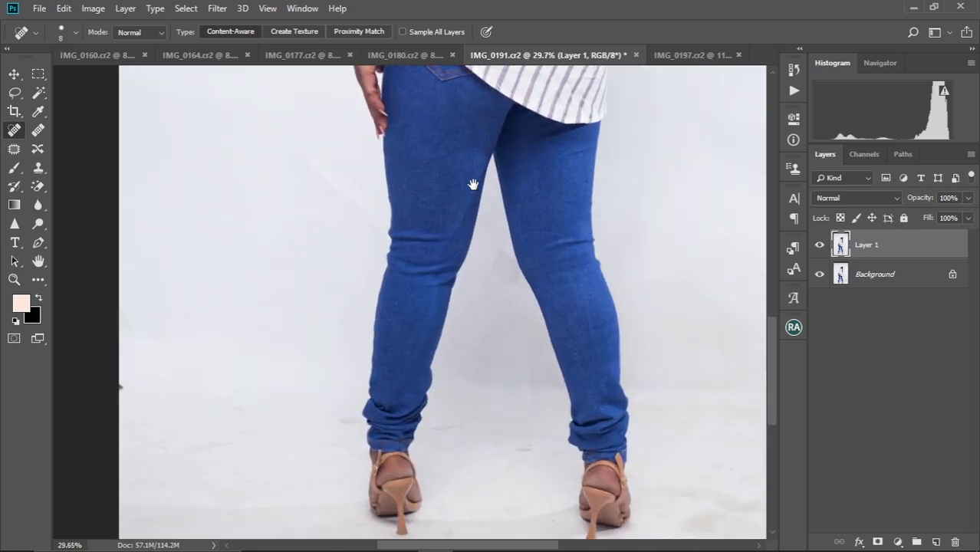
{"action": "scroll", "coordinate": [473, 185], "scroll_direction": "up", "scroll_amount": 5}
{"action": "scroll", "coordinate": [473, 231], "scroll_direction": "down", "scroll_amount": 8}
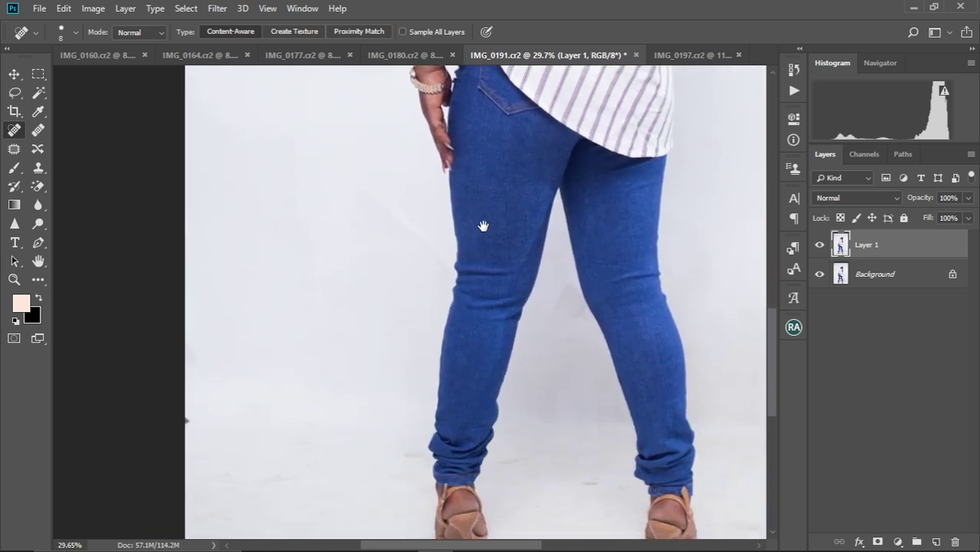
{"action": "scroll", "coordinate": [470, 291], "scroll_direction": "up", "scroll_amount": 3}
{"action": "scroll", "coordinate": [468, 331], "scroll_direction": "up", "scroll_amount": 10}
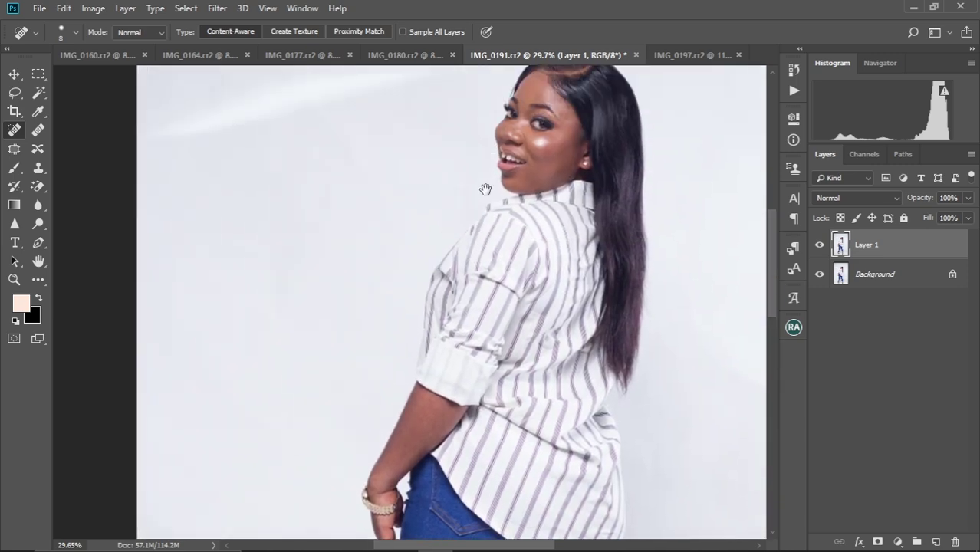
{"action": "scroll", "coordinate": [502, 150], "scroll_direction": "down", "scroll_amount": 1}
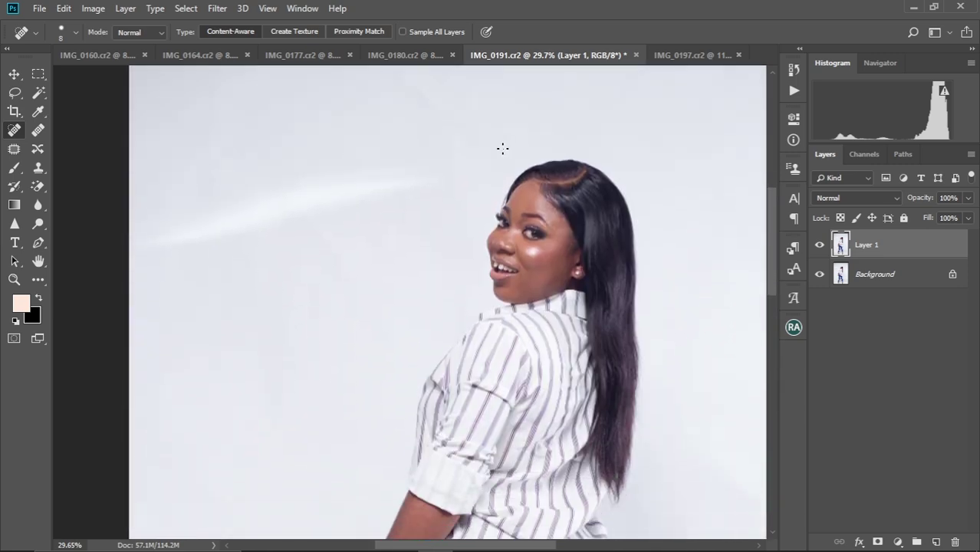
Step: Remove the bright streak from the backdrop in front of the face using the Patch tool and clean backdrop
{"action": "scroll", "coordinate": [523, 231], "scroll_direction": "down", "scroll_amount": 1, "text": "alt"}
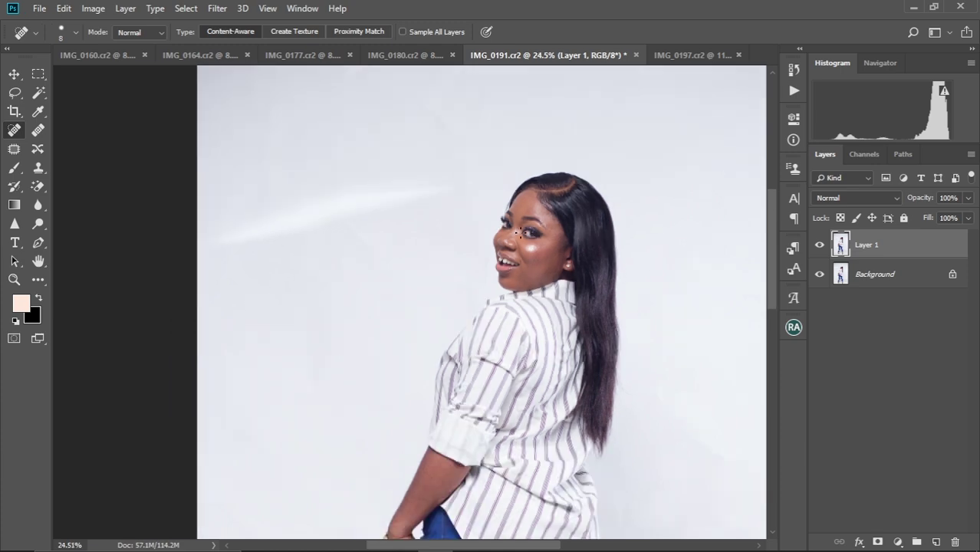
{"action": "scroll", "coordinate": [491, 261], "scroll_direction": "up", "scroll_amount": 2, "text": "alt"}
{"action": "left_click_drag", "start_coordinate": [402, 245], "coordinate": [507, 295]}
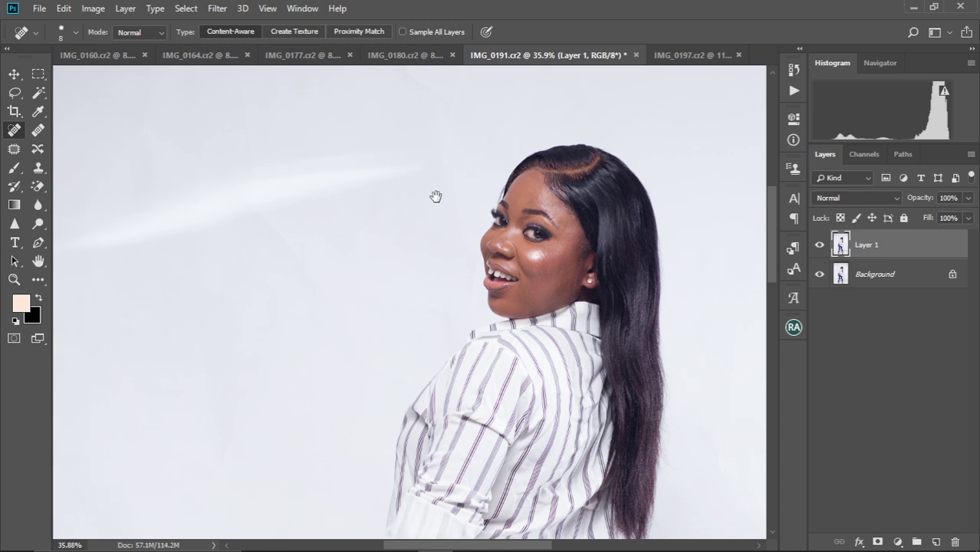
{"action": "left_click_drag", "start_coordinate": [436, 197], "coordinate": [491, 250]}
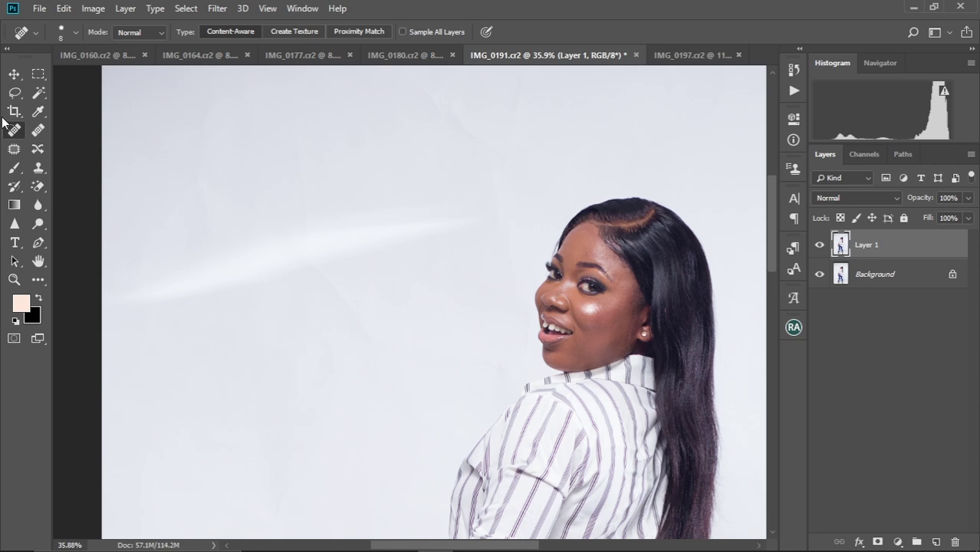
{"action": "left_click", "coordinate": [14, 149]}
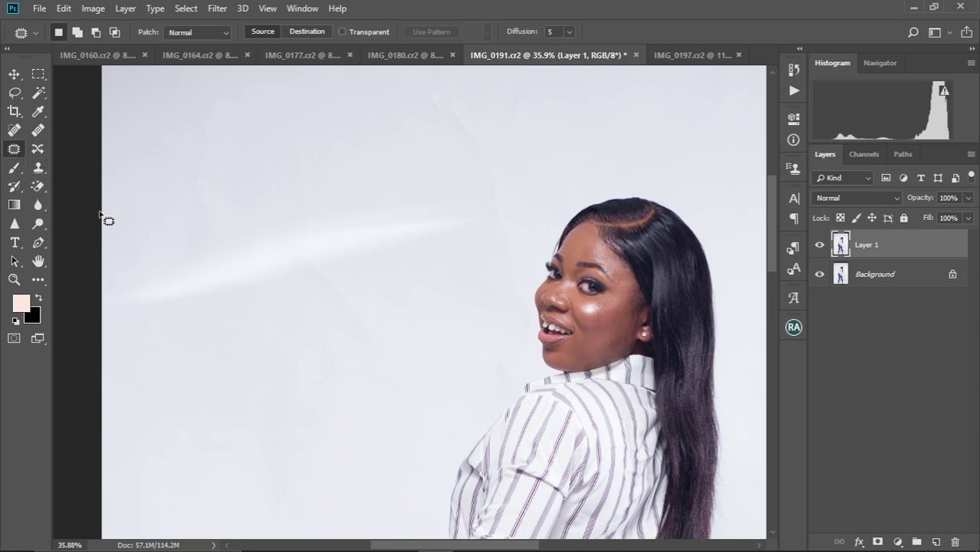
{"action": "mouse_move", "coordinate": [355, 210]}
{"action": "left_mouse_down"}
{"action": "mouse_move", "coordinate": [181, 259]}
{"action": "mouse_move", "coordinate": [103, 295]}
{"action": "mouse_move", "coordinate": [96, 311]}
{"action": "mouse_move", "coordinate": [129, 323]}
{"action": "mouse_move", "coordinate": [394, 261]}
{"action": "mouse_move", "coordinate": [464, 239]}
{"action": "mouse_move", "coordinate": [489, 199]}
{"action": "mouse_move", "coordinate": [329, 207]}
{"action": "mouse_move", "coordinate": [299, 134]}
{"action": "left_mouse_up"}
{"action": "key", "text": "ctrl+d"}
{"action": "left_click_drag", "start_coordinate": [378, 203], "coordinate": [296, 125]}
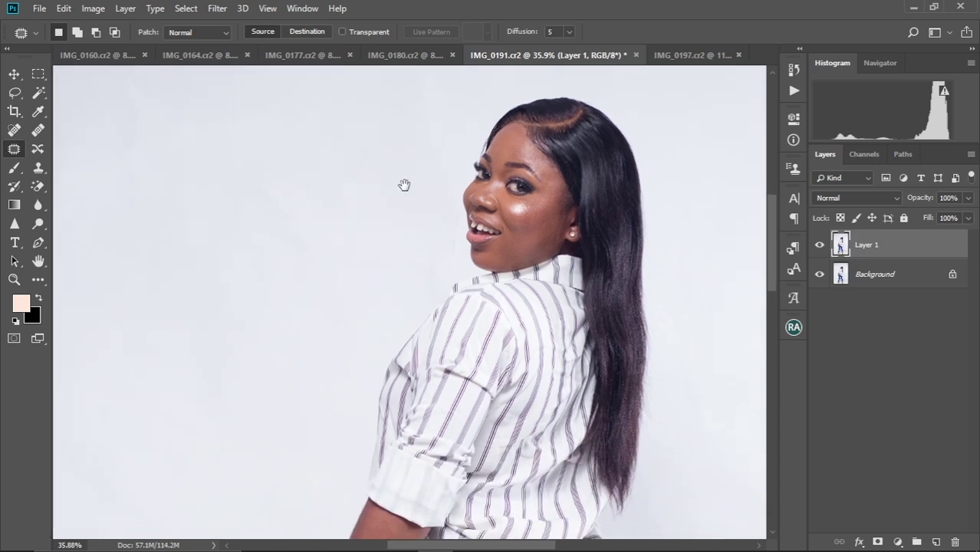
Step: Patch the uneven backdrop area above the head with a cleaner part of the backdrop
{"action": "left_click_drag", "start_coordinate": [405, 184], "coordinate": [292, 199]}
{"action": "left_click_drag", "start_coordinate": [350, 138], "coordinate": [306, 274]}
{"action": "left_click_drag", "start_coordinate": [316, 197], "coordinate": [352, 254]}
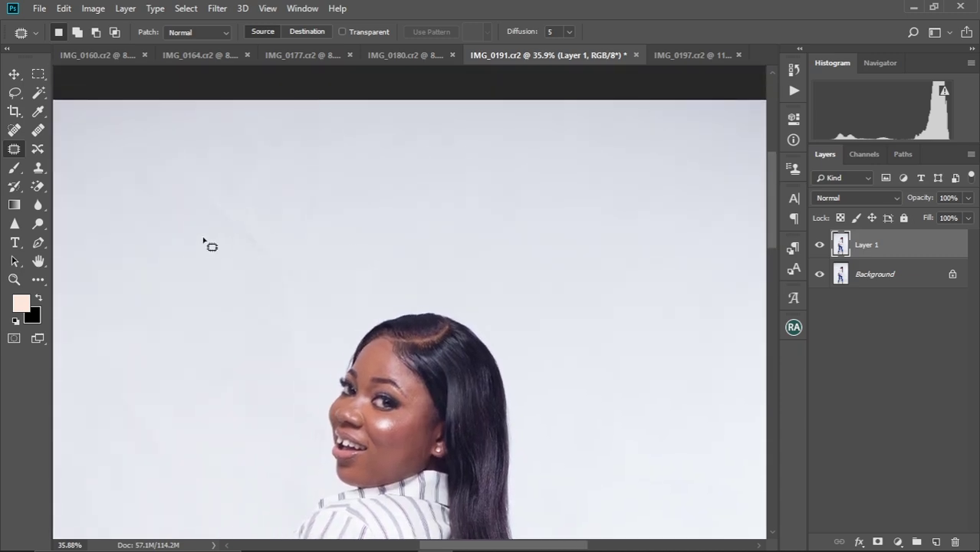
{"action": "mouse_move", "coordinate": [168, 190]}
{"action": "left_mouse_down"}
{"action": "mouse_move", "coordinate": [267, 282]}
{"action": "mouse_move", "coordinate": [344, 149]}
{"action": "mouse_move", "coordinate": [293, 175]}
{"action": "left_mouse_up"}
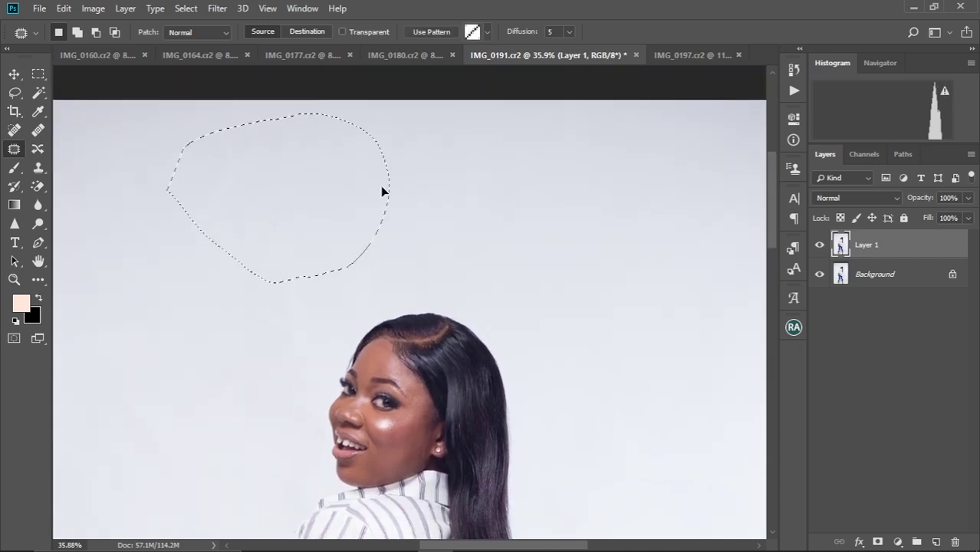
{"action": "left_click_drag", "start_coordinate": [383, 190], "coordinate": [536, 178]}
{"action": "key", "text": "ctrl+d"}
Step: Patch the creases in the backdrop beside the back of the shirt and deselect
{"action": "left_click_drag", "start_coordinate": [644, 381], "coordinate": [415, 180]}
{"action": "scroll", "coordinate": [415, 180], "scroll_direction": "down", "scroll_amount": 5}
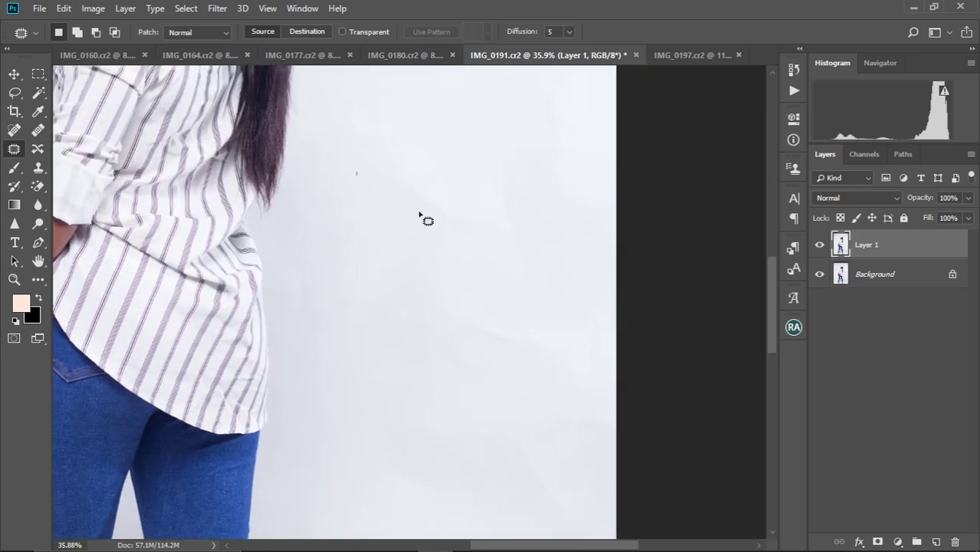
{"action": "mouse_move", "coordinate": [426, 219]}
{"action": "left_mouse_down"}
{"action": "mouse_move", "coordinate": [367, 151]}
{"action": "mouse_move", "coordinate": [421, 219]}
{"action": "left_mouse_up"}
{"action": "left_click_drag", "start_coordinate": [414, 185], "coordinate": [449, 131]}
{"action": "key", "text": "ctrl+d"}
{"action": "mouse_move", "coordinate": [410, 280]}
{"action": "left_mouse_down"}
{"action": "mouse_move", "coordinate": [512, 372]}
{"action": "mouse_move", "coordinate": [457, 278]}
{"action": "mouse_move", "coordinate": [414, 281]}
{"action": "left_mouse_up"}
{"action": "mouse_move", "coordinate": [452, 291]}
{"action": "left_mouse_down"}
{"action": "mouse_move", "coordinate": [501, 236]}
{"action": "mouse_move", "coordinate": [488, 210]}
{"action": "left_mouse_up"}
{"action": "key", "text": "ctrl+d"}
Step: Patch the brownish stains on the floor outside the right-hand shoe with clean floor
{"action": "left_click_drag", "start_coordinate": [384, 320], "coordinate": [432, 80]}
{"action": "left_click_drag", "start_coordinate": [400, 253], "coordinate": [448, 69]}
{"action": "mouse_move", "coordinate": [348, 292]}
{"action": "left_mouse_down"}
{"action": "mouse_move", "coordinate": [388, 131]}
{"action": "mouse_move", "coordinate": [368, 113]}
{"action": "left_mouse_up"}
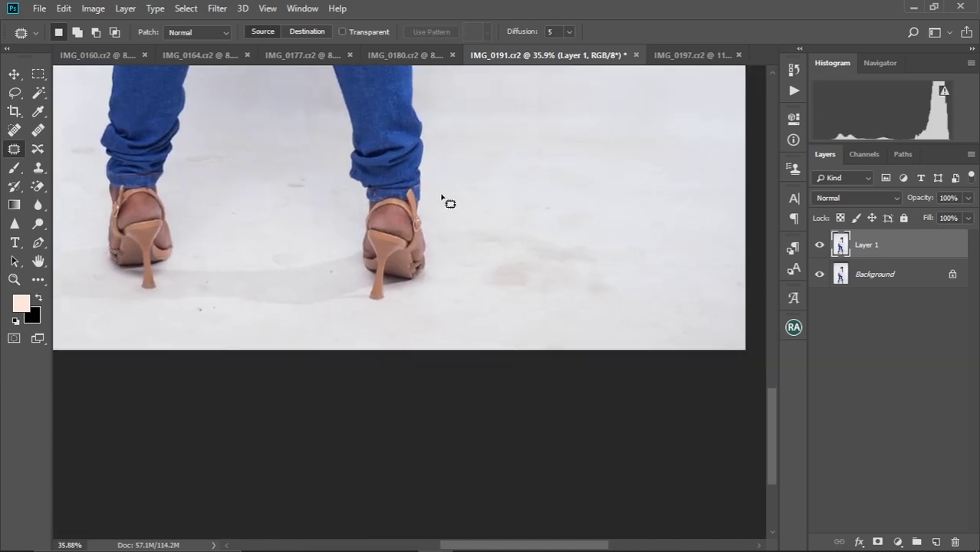
{"action": "mouse_move", "coordinate": [497, 222]}
{"action": "left_mouse_down"}
{"action": "mouse_move", "coordinate": [494, 258]}
{"action": "mouse_move", "coordinate": [459, 271]}
{"action": "mouse_move", "coordinate": [476, 291]}
{"action": "mouse_move", "coordinate": [596, 308]}
{"action": "mouse_move", "coordinate": [631, 280]}
{"action": "mouse_move", "coordinate": [602, 239]}
{"action": "mouse_move", "coordinate": [551, 223]}
{"action": "mouse_move", "coordinate": [526, 234]}
{"action": "mouse_move", "coordinate": [560, 262]}
{"action": "mouse_move", "coordinate": [646, 208]}
{"action": "left_mouse_up"}
{"action": "key", "text": "ctrl+d"}
{"action": "mouse_move", "coordinate": [457, 230]}
{"action": "left_mouse_down"}
{"action": "mouse_move", "coordinate": [519, 226]}
{"action": "mouse_move", "coordinate": [466, 223]}
{"action": "mouse_move", "coordinate": [528, 180]}
{"action": "left_mouse_up"}
{"action": "key", "text": "ctrl+d"}
Step: Patch the marks on the floor between the two trouser cuffs with clean floor
{"action": "left_click_drag", "start_coordinate": [418, 145], "coordinate": [593, 211]}
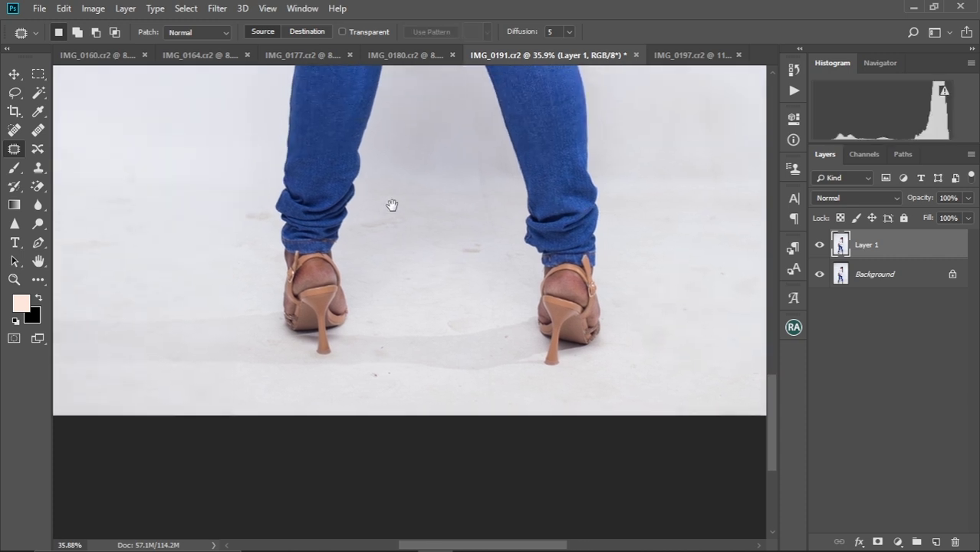
{"action": "left_click_drag", "start_coordinate": [385, 210], "coordinate": [416, 196]}
{"action": "mouse_move", "coordinate": [475, 213]}
{"action": "left_mouse_down"}
{"action": "mouse_move", "coordinate": [527, 229]}
{"action": "mouse_move", "coordinate": [478, 223]}
{"action": "mouse_move", "coordinate": [497, 269]}
{"action": "left_mouse_up"}
{"action": "key", "text": "ctrl+d"}
{"action": "mouse_move", "coordinate": [381, 232]}
{"action": "left_mouse_down"}
{"action": "mouse_move", "coordinate": [467, 204]}
{"action": "mouse_move", "coordinate": [400, 199]}
{"action": "mouse_move", "coordinate": [379, 228]}
{"action": "mouse_move", "coordinate": [476, 245]}
{"action": "mouse_move", "coordinate": [414, 221]}
{"action": "mouse_move", "coordinate": [492, 238]}
{"action": "left_mouse_up"}
{"action": "key", "text": "ctrl+d"}
Step: Patch the marks on the floor from the left-hand leg out to the photo's left edge
{"action": "mouse_move", "coordinate": [398, 222]}
{"action": "left_mouse_down"}
{"action": "mouse_move", "coordinate": [434, 213]}
{"action": "mouse_move", "coordinate": [410, 215]}
{"action": "left_mouse_up"}
{"action": "mouse_move", "coordinate": [147, 277]}
{"action": "left_mouse_down"}
{"action": "mouse_move", "coordinate": [304, 216]}
{"action": "mouse_move", "coordinate": [188, 216]}
{"action": "mouse_move", "coordinate": [144, 253]}
{"action": "left_mouse_up"}
{"action": "left_click_drag", "start_coordinate": [302, 237], "coordinate": [315, 239]}
{"action": "key", "text": "ctrl+d"}
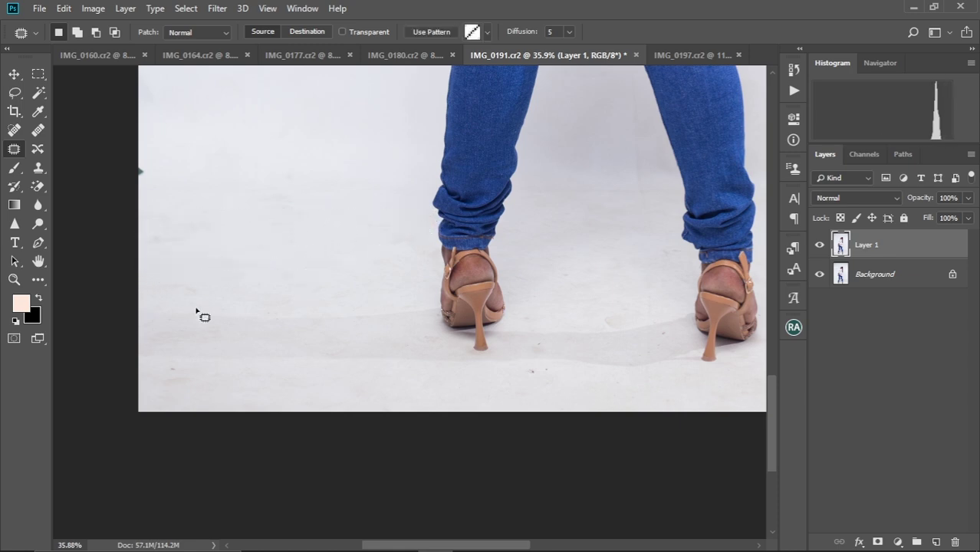
{"action": "mouse_move", "coordinate": [136, 298]}
{"action": "left_mouse_down"}
{"action": "mouse_move", "coordinate": [212, 306]}
{"action": "mouse_move", "coordinate": [138, 280]}
{"action": "mouse_move", "coordinate": [263, 270]}
{"action": "left_mouse_up"}
{"action": "mouse_move", "coordinate": [136, 254]}
{"action": "left_mouse_down"}
{"action": "mouse_move", "coordinate": [183, 257]}
{"action": "mouse_move", "coordinate": [138, 233]}
{"action": "mouse_move", "coordinate": [263, 233]}
{"action": "left_mouse_up"}
{"action": "key", "text": "ctrl+d"}
Step: Patch out the small dark mark on the photo's left edge with adjacent backdrop
{"action": "left_click_drag", "start_coordinate": [134, 175], "coordinate": [137, 168]}
{"action": "left_click_drag", "start_coordinate": [153, 166], "coordinate": [186, 168]}
{"action": "key", "text": "ctrl+d"}
Step: Patch the dark specks and the faint stain on the floor between the shoes
{"action": "scroll", "coordinate": [195, 182], "scroll_direction": "right", "scroll_amount": 3}
{"action": "scroll", "coordinate": [272, 179], "scroll_direction": "down", "scroll_amount": 3}
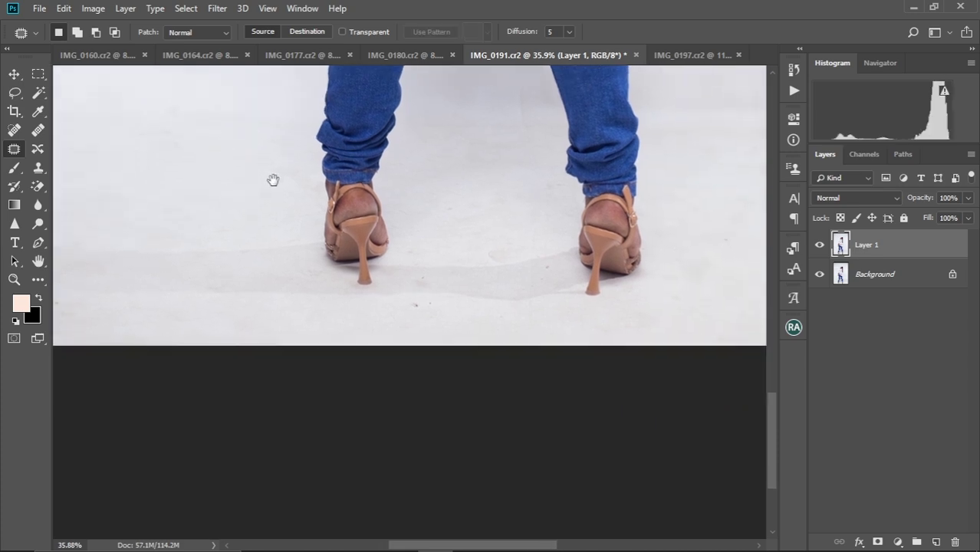
{"action": "mouse_move", "coordinate": [407, 274]}
{"action": "left_mouse_down"}
{"action": "mouse_move", "coordinate": [437, 274]}
{"action": "mouse_move", "coordinate": [361, 279]}
{"action": "left_mouse_up"}
{"action": "key", "text": "ctrl+d"}
{"action": "mouse_move", "coordinate": [480, 204]}
{"action": "left_mouse_down"}
{"action": "mouse_move", "coordinate": [515, 225]}
{"action": "mouse_move", "coordinate": [504, 201]}
{"action": "mouse_move", "coordinate": [459, 168]}
{"action": "left_mouse_up"}
{"action": "key", "text": "ctrl+d"}
{"action": "mouse_move", "coordinate": [512, 144]}
{"action": "left_mouse_down"}
{"action": "mouse_move", "coordinate": [490, 210]}
{"action": "mouse_move", "coordinate": [553, 221]}
{"action": "mouse_move", "coordinate": [524, 212]}
{"action": "mouse_move", "coordinate": [490, 220]}
{"action": "left_mouse_up"}
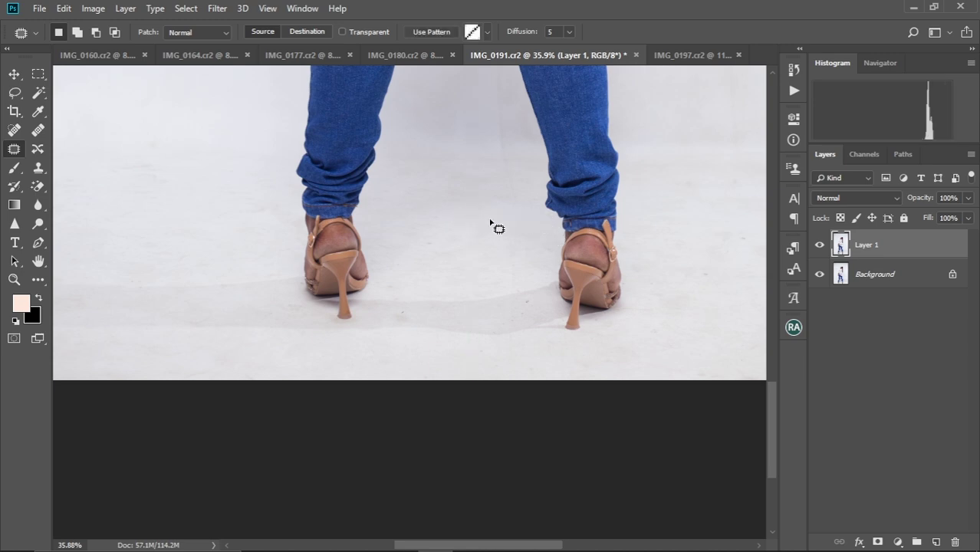
{"action": "key", "text": "ctrl+d"}
Step: Patch the floor mark and a tall strip of uneven backdrop beside the right-hand leg
{"action": "left_click_drag", "start_coordinate": [729, 158], "coordinate": [490, 269]}
{"action": "left_click_drag", "start_coordinate": [534, 302], "coordinate": [541, 300]}
{"action": "left_click_drag", "start_coordinate": [543, 310], "coordinate": [480, 305]}
{"action": "key", "text": "ctrl+d"}
{"action": "left_click_drag", "start_coordinate": [474, 115], "coordinate": [444, 191]}
{"action": "mouse_move", "coordinate": [443, 188]}
{"action": "left_mouse_down"}
{"action": "mouse_move", "coordinate": [462, 337]}
{"action": "mouse_move", "coordinate": [449, 190]}
{"action": "left_mouse_up"}
{"action": "left_click_drag", "start_coordinate": [462, 248], "coordinate": [530, 241]}
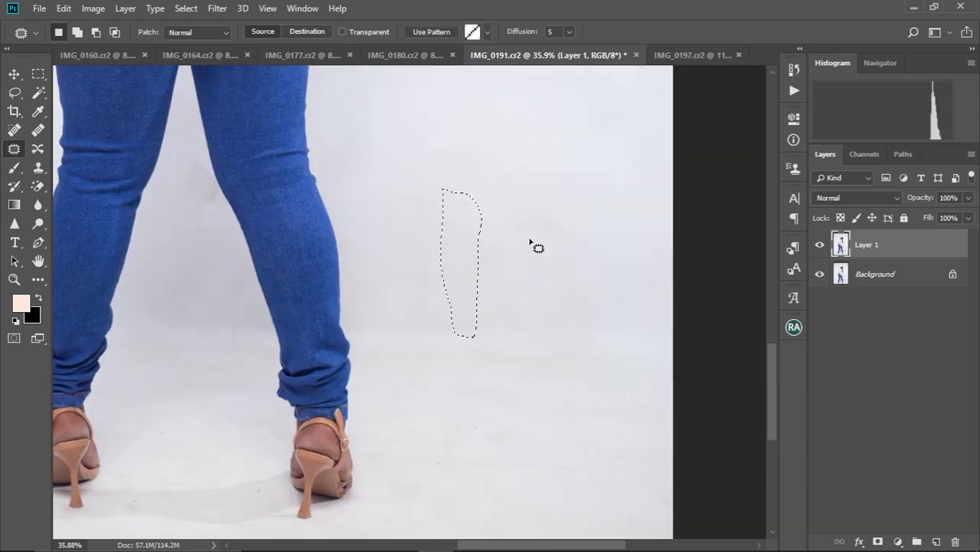
{"action": "key", "text": "ctrl+d"}
Step: Examine the whole retouched photo at several magnifications, ending with the full image in view
{"action": "key", "text": "ctrl+0"}
{"action": "key", "text": "ctrl+minus"}
{"action": "key", "text": "ctrl+minus"}
{"action": "key", "text": "ctrl+minus"}
{"action": "key", "text": "ctrl+plus"}
{"action": "key", "text": "ctrl+plus"}
{"action": "key", "text": "ctrl+plus"}
{"action": "key", "text": "ctrl+plus"}
{"action": "key", "text": "ctrl+0"}
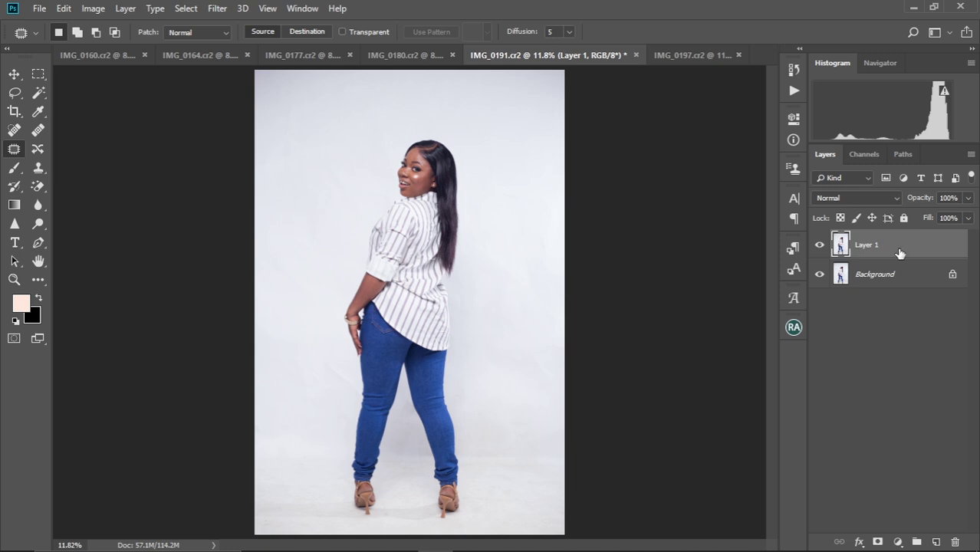
Step: Duplicate the retouched Layer 1, then rename the lower layer "color" and the upper copy "texture"
{"action": "key", "text": "ctrl+j"}
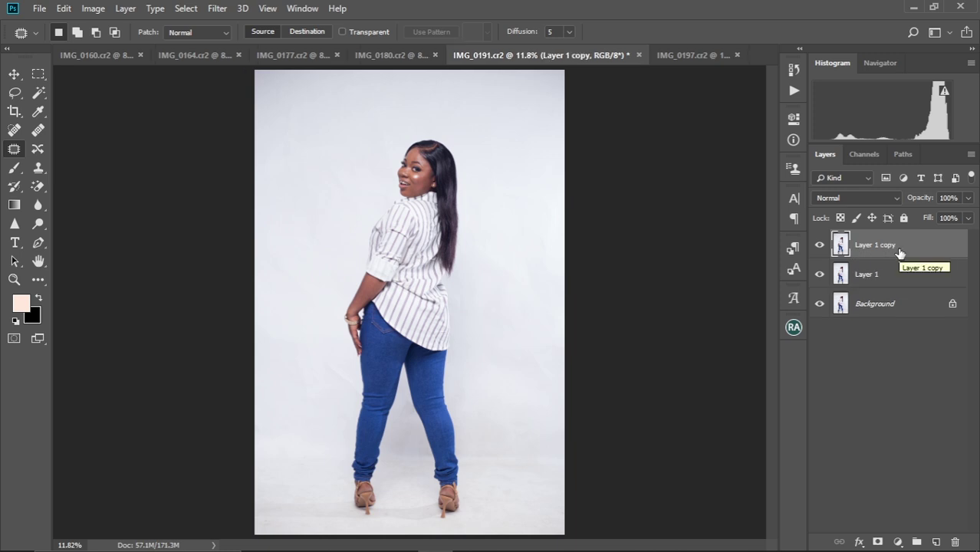
{"action": "left_click", "coordinate": [872, 278]}
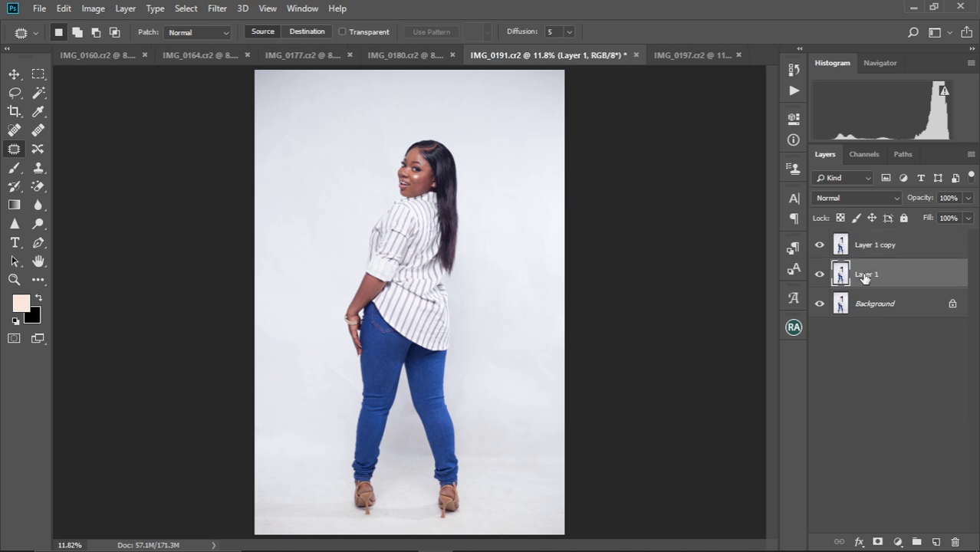
{"action": "double_click", "coordinate": [866, 274]}
{"action": "key", "text": "Return"}
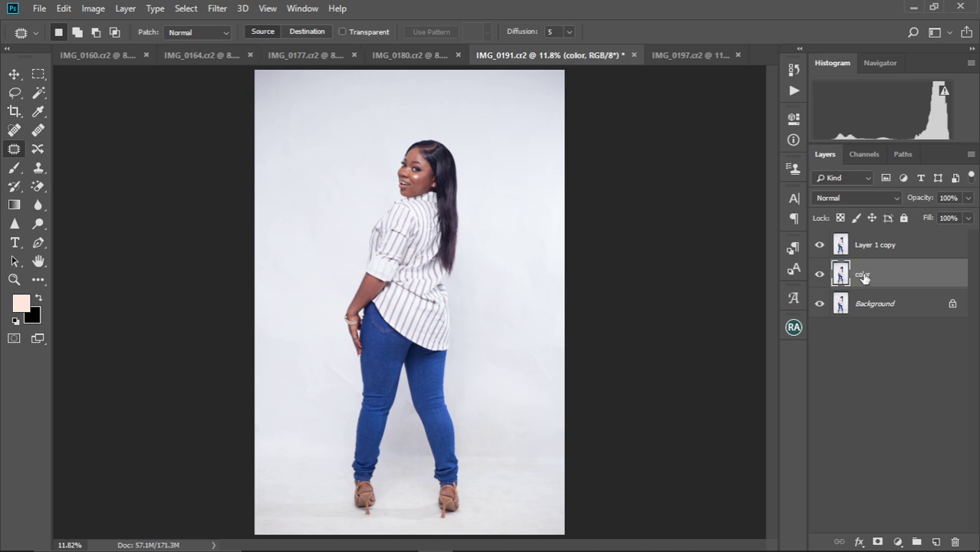
{"action": "double_click", "coordinate": [881, 245]}
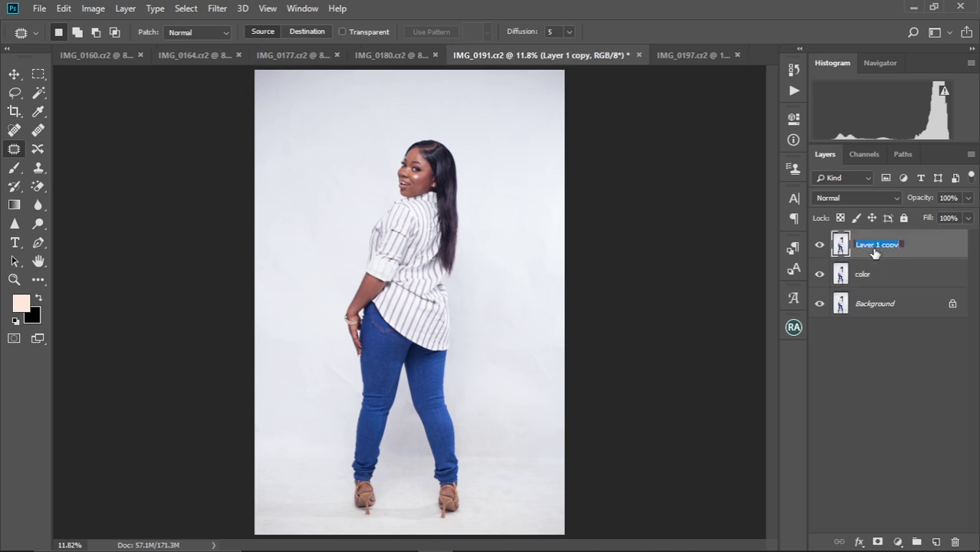
{"action": "key", "text": "BackSpace"}
{"action": "key", "text": "Return"}
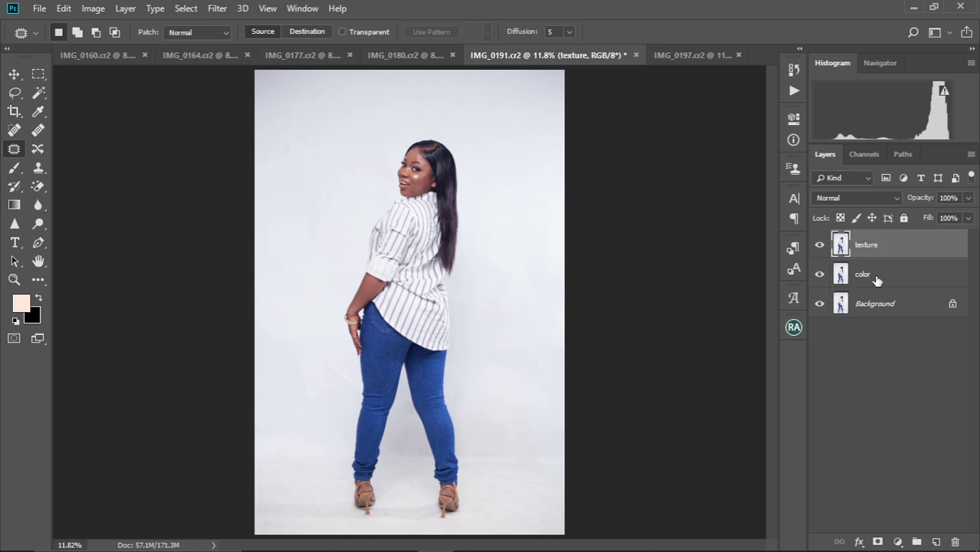
Step: Hide the texture layer and apply a Gaussian Blur with a 4.0-pixel radius to the color layer, checking the face in the preview
{"action": "left_click", "coordinate": [876, 279]}
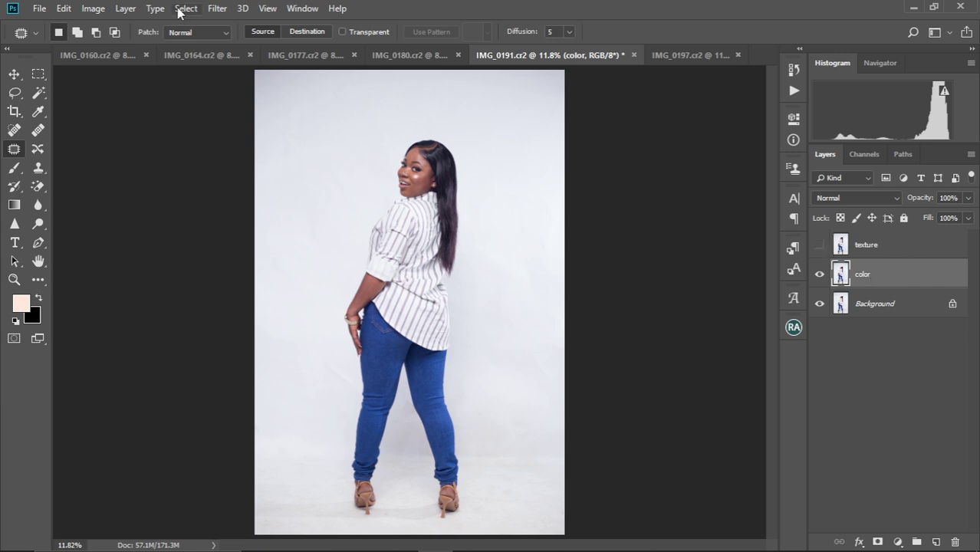
{"action": "left_click", "coordinate": [218, 9]}
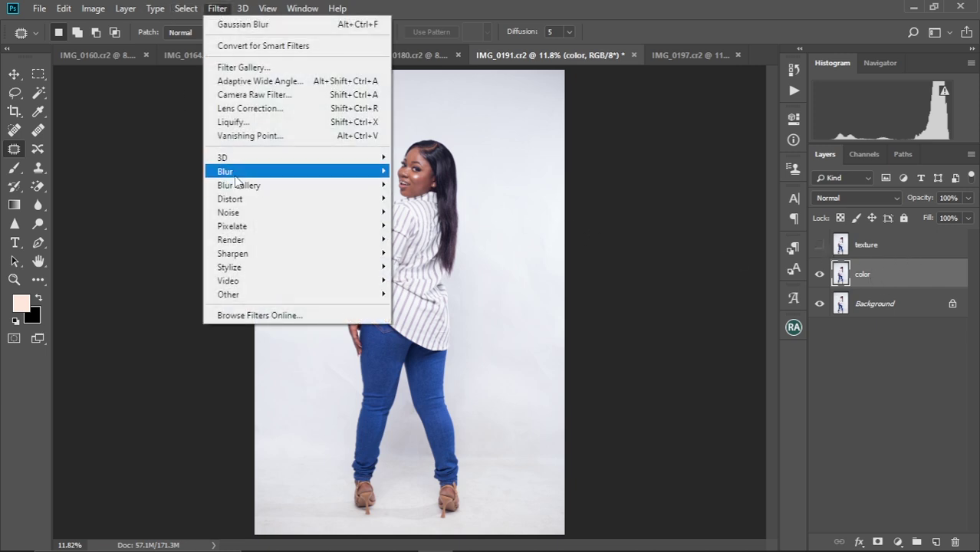
{"action": "mouse_move", "coordinate": [236, 179]}
{"action": "left_click", "coordinate": [421, 222]}
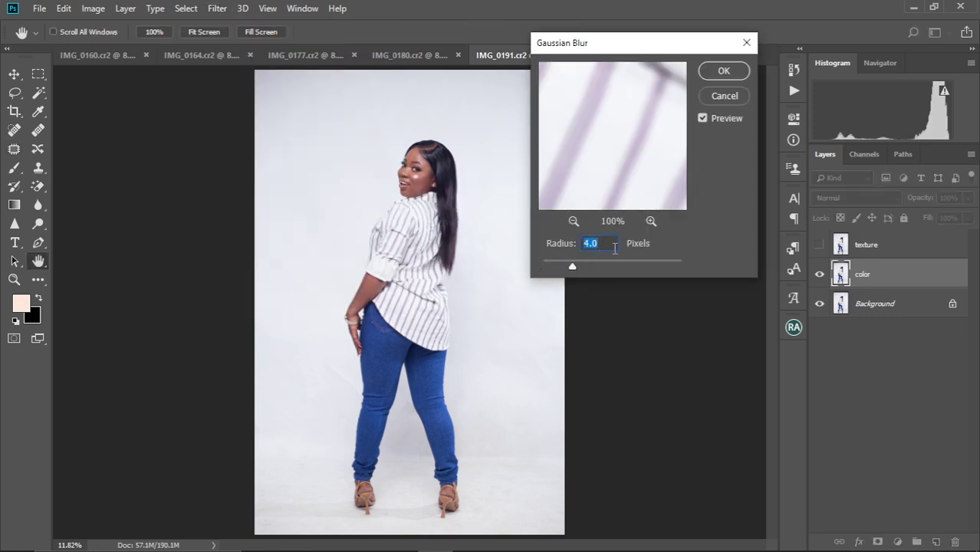
{"action": "left_click", "coordinate": [574, 222]}
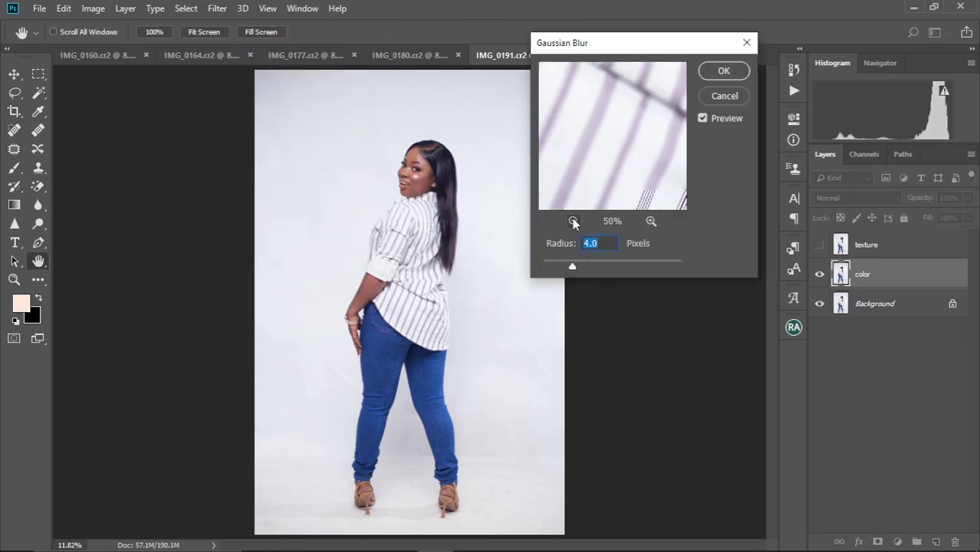
{"action": "left_click", "coordinate": [574, 221]}
{"action": "left_click_drag", "start_coordinate": [603, 107], "coordinate": [611, 135]}
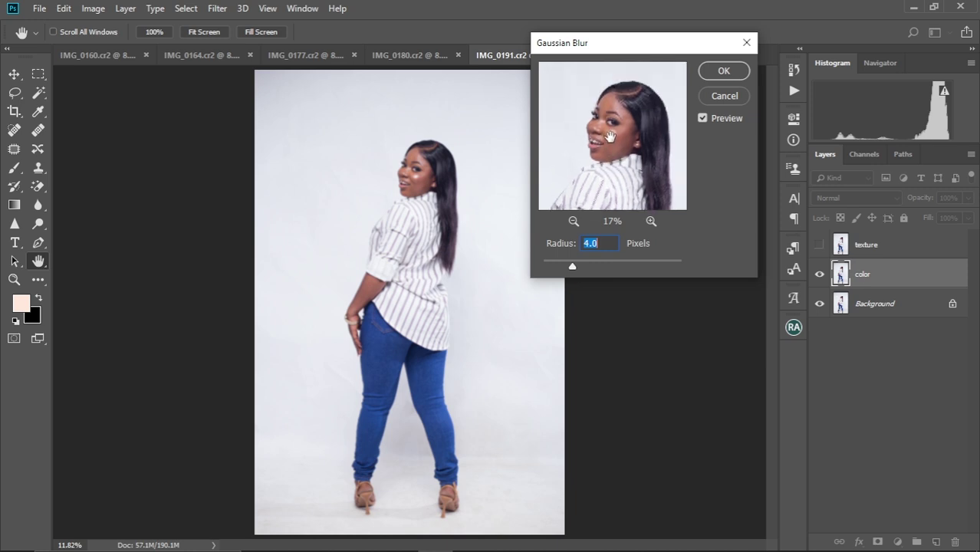
{"action": "left_click", "coordinate": [713, 72]}
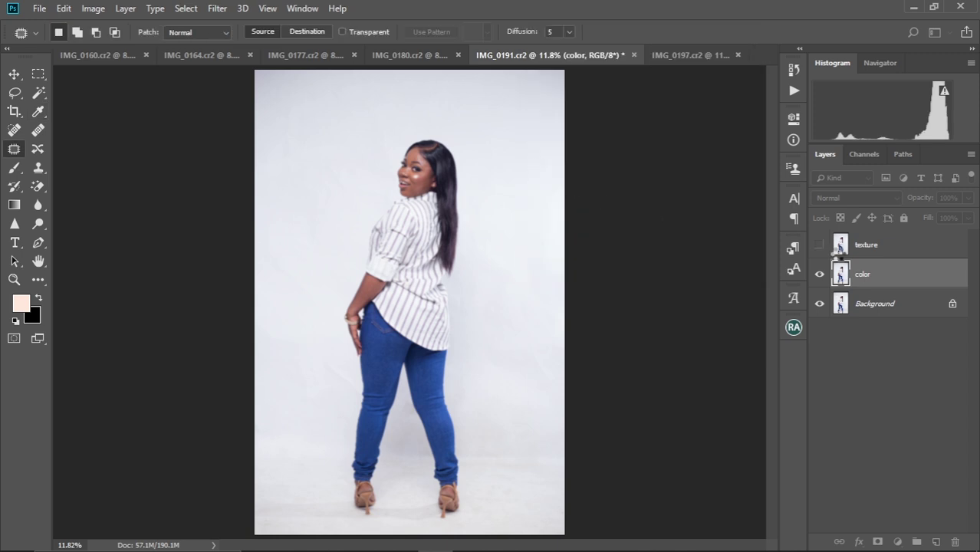
Step: Show the texture layer and apply the color layer to it with Apply Image, using Subtract blending, Scale 2 and Offset 128
{"action": "left_click", "coordinate": [874, 247]}
{"action": "left_click", "coordinate": [819, 244]}
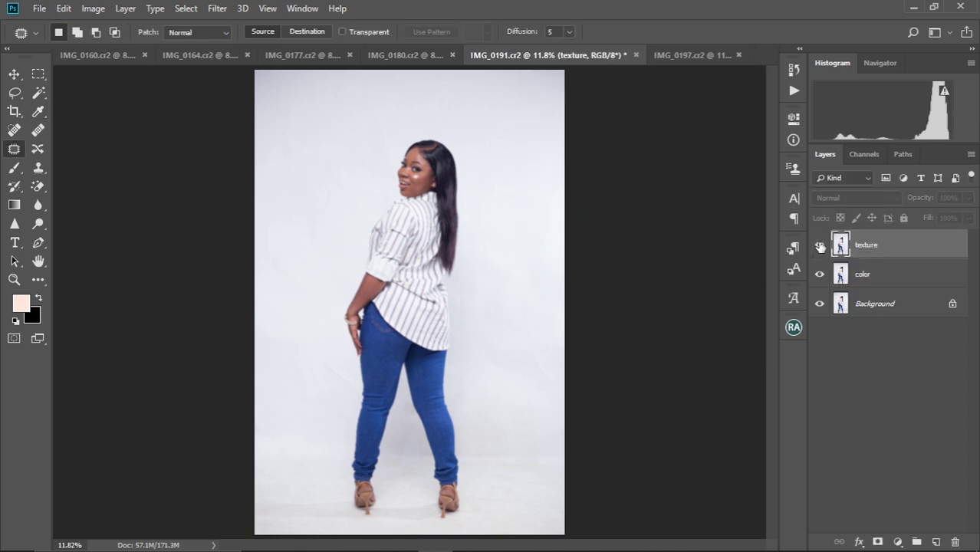
{"action": "left_click", "coordinate": [94, 10]}
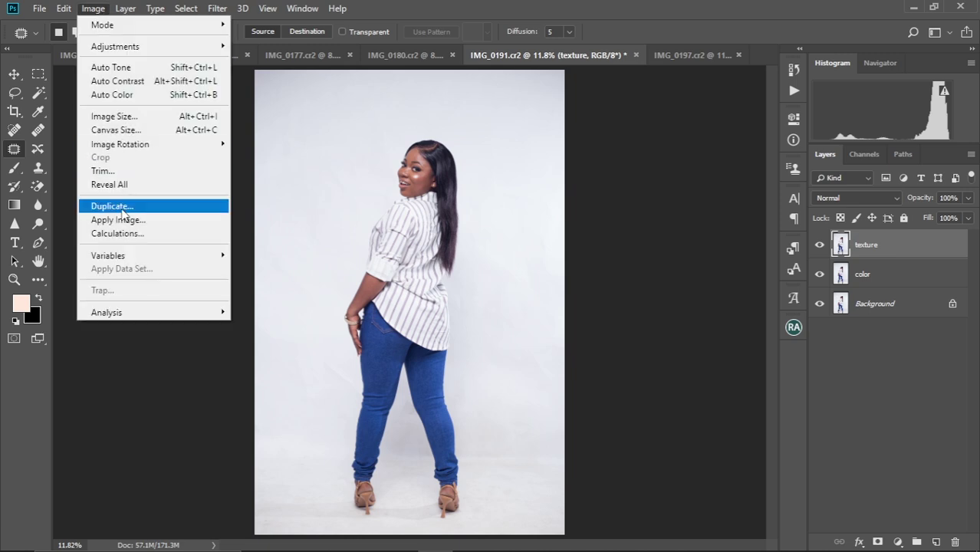
{"action": "left_click", "coordinate": [121, 219]}
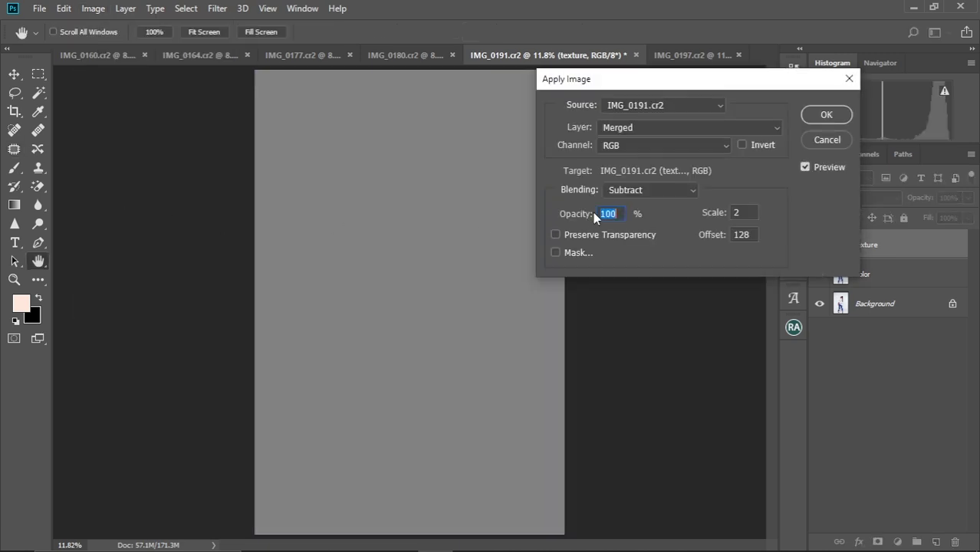
{"action": "left_click", "coordinate": [772, 131]}
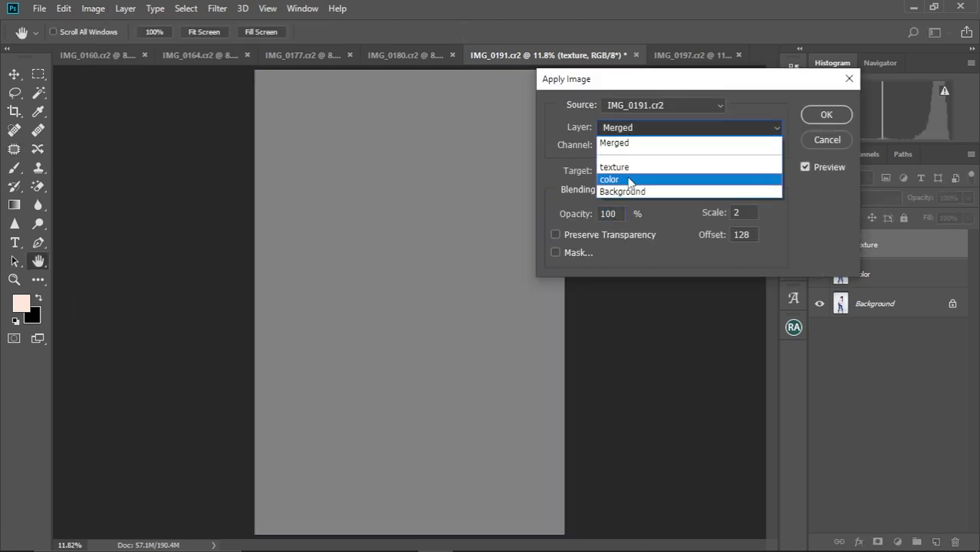
{"action": "left_click", "coordinate": [627, 180]}
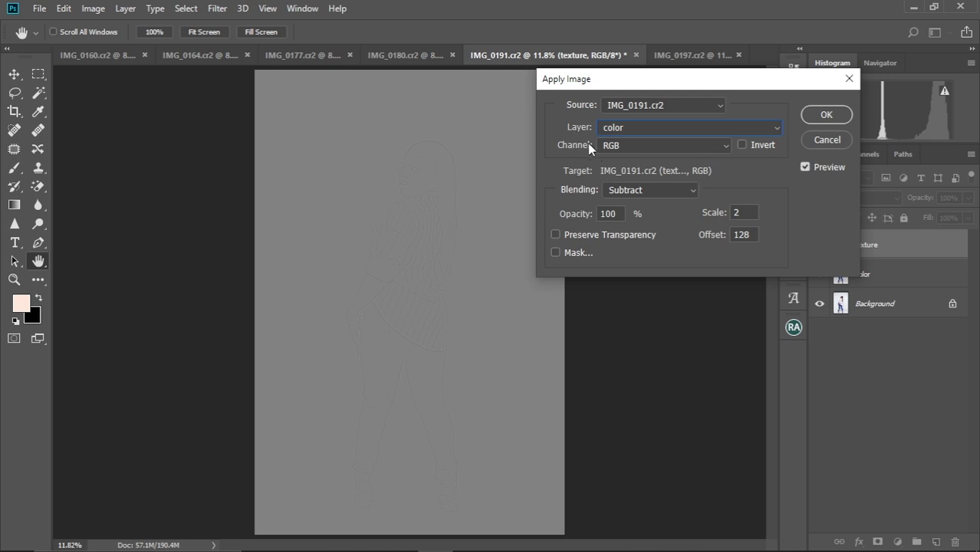
{"action": "left_click", "coordinate": [688, 189]}
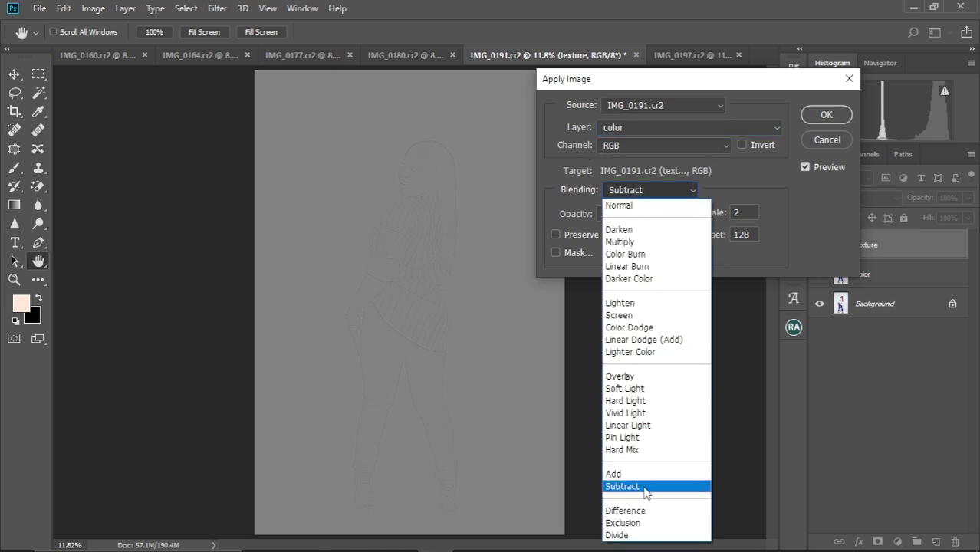
{"action": "left_click", "coordinate": [648, 486]}
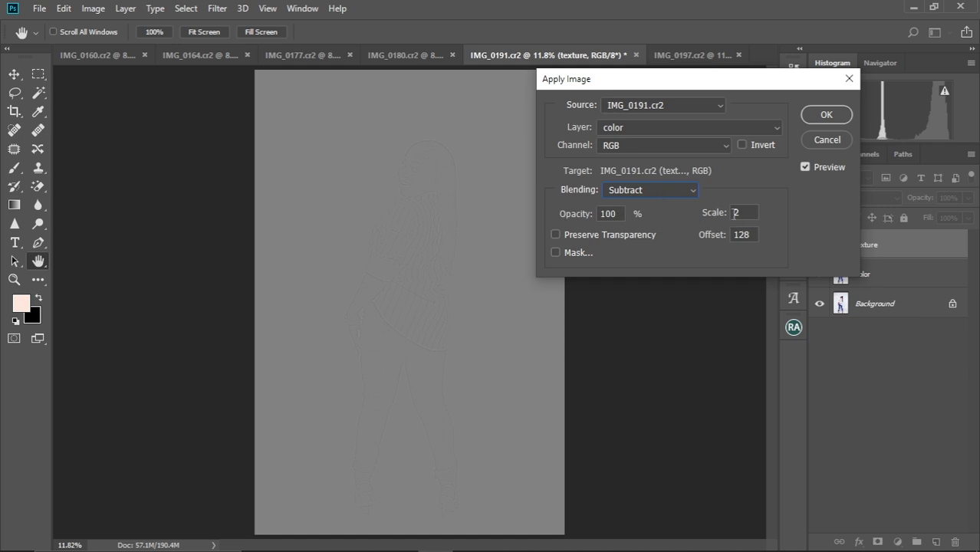
{"action": "left_click", "coordinate": [826, 115]}
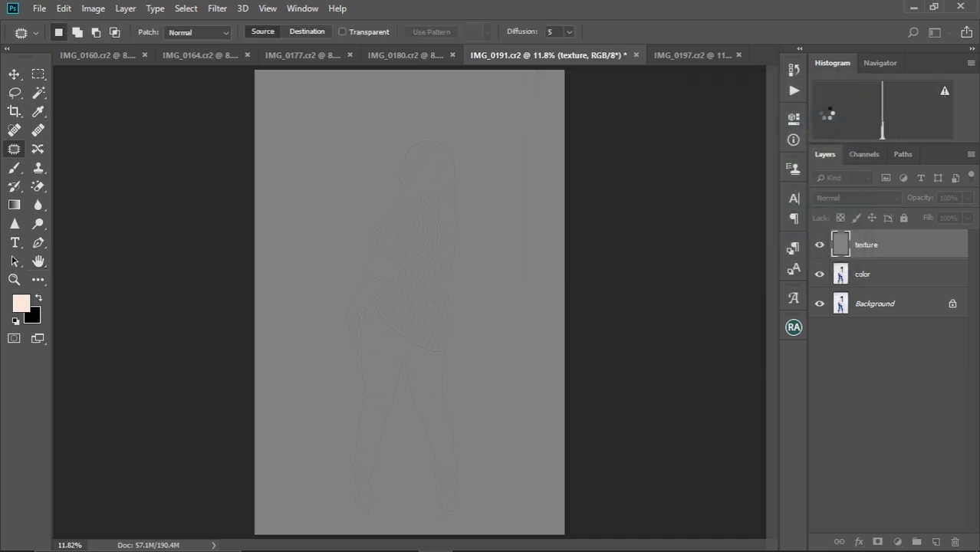
Step: Set the texture layer's blend mode to Linear Light and check the result on the upper body and face
{"action": "left_click", "coordinate": [873, 285]}
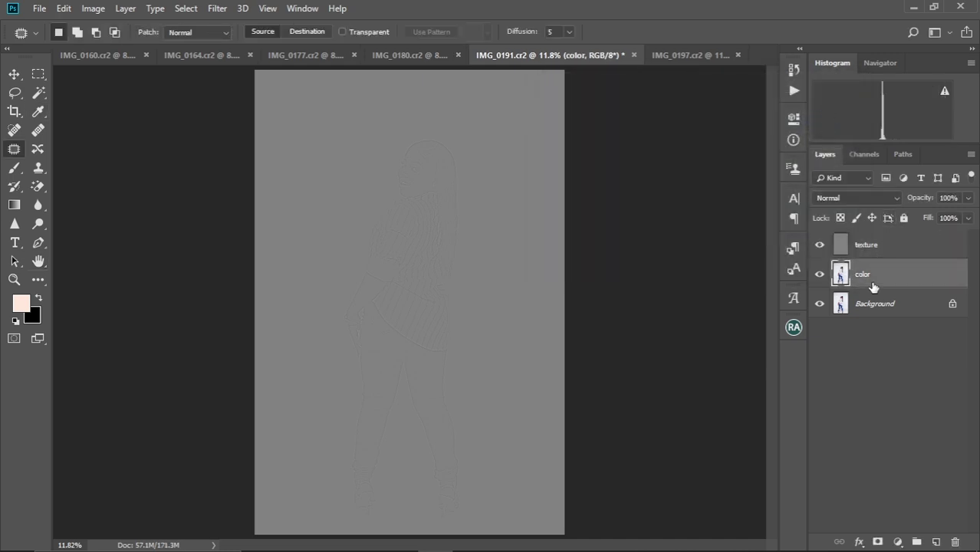
{"action": "left_click", "coordinate": [880, 252]}
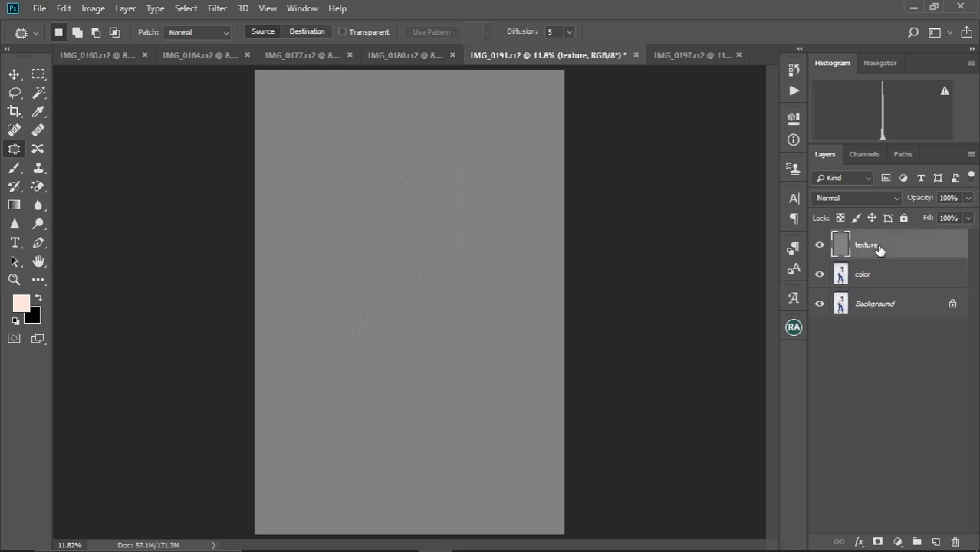
{"action": "left_click", "coordinate": [896, 198]}
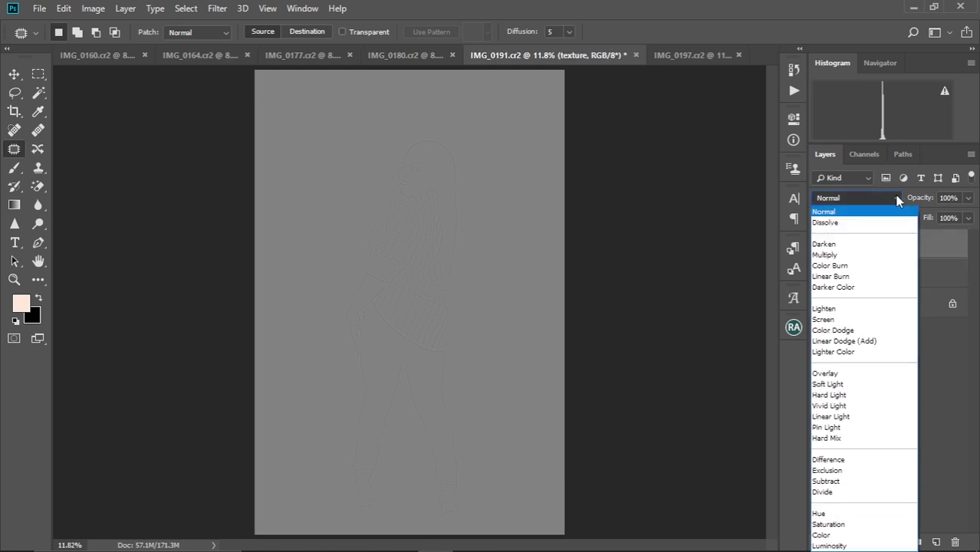
{"action": "left_click", "coordinate": [840, 416]}
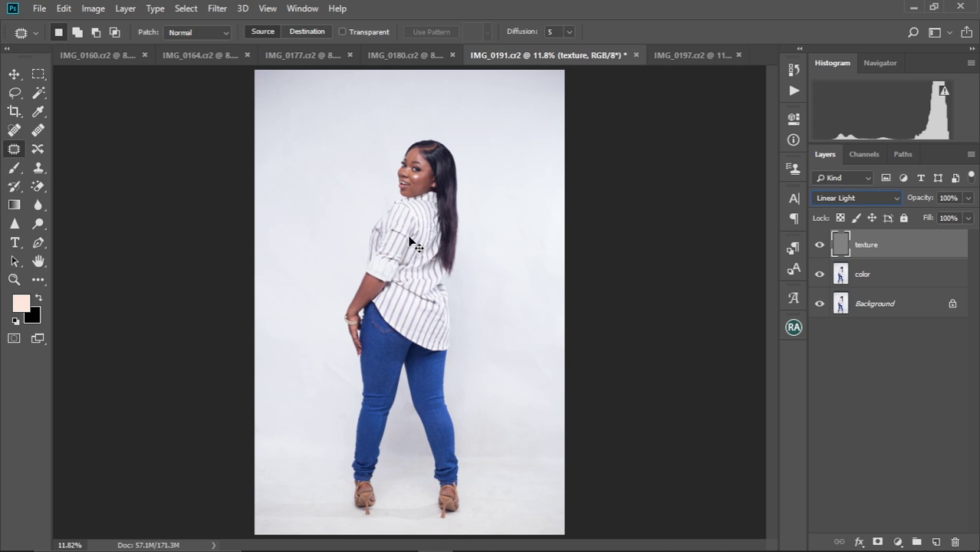
{"action": "scroll", "coordinate": [410, 242], "scroll_direction": "up", "scroll_amount": 4}
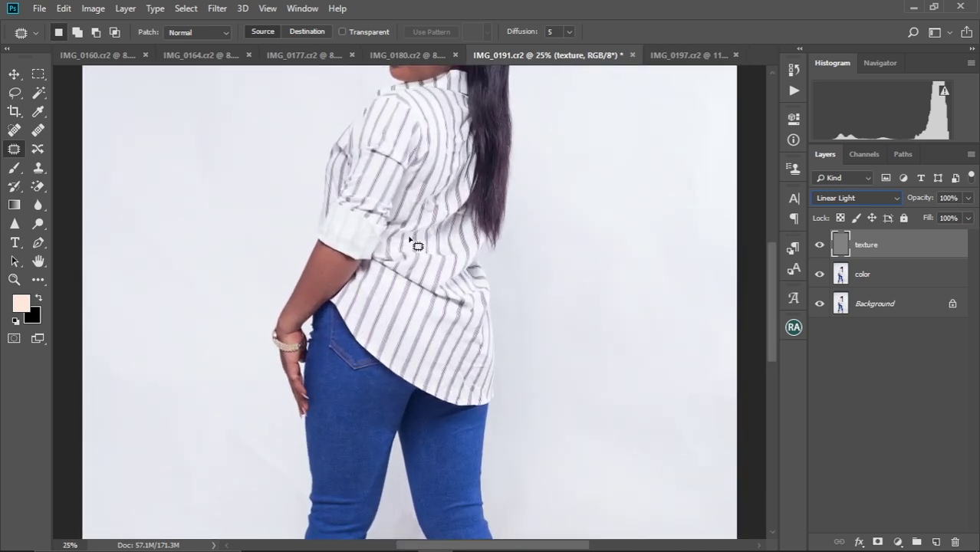
{"action": "left_click_drag", "start_coordinate": [770, 275], "coordinate": [770, 241]}
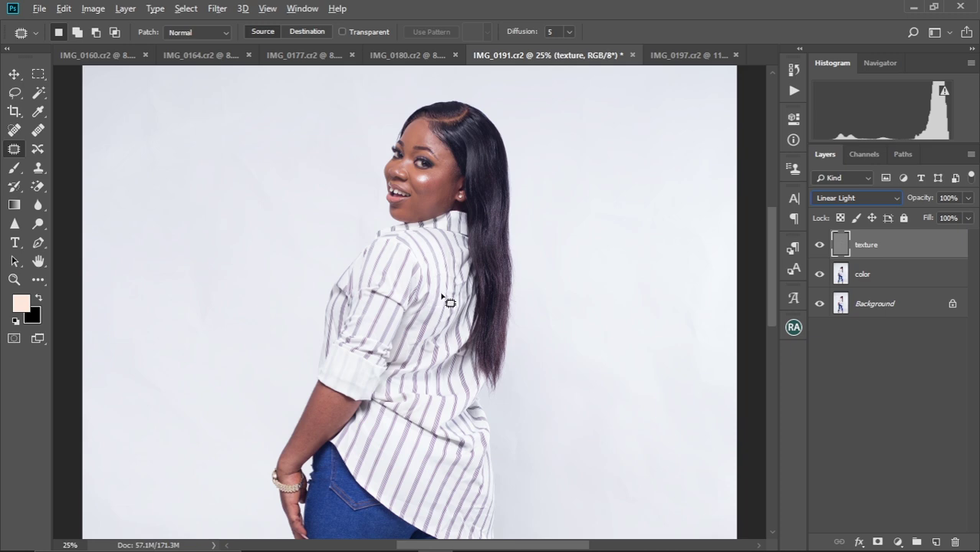
{"action": "left_click_drag", "start_coordinate": [484, 239], "coordinate": [474, 274]}
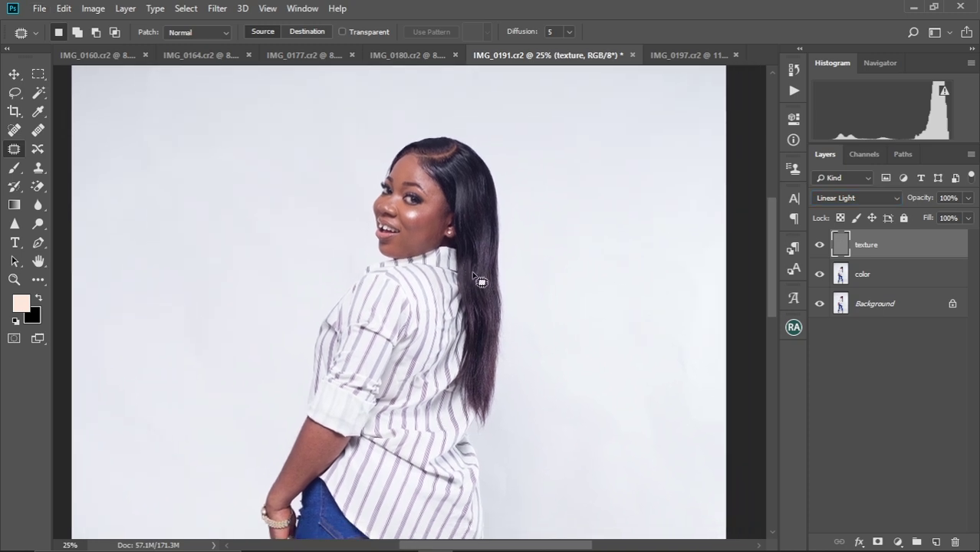
{"action": "key", "text": "ctrl+0"}
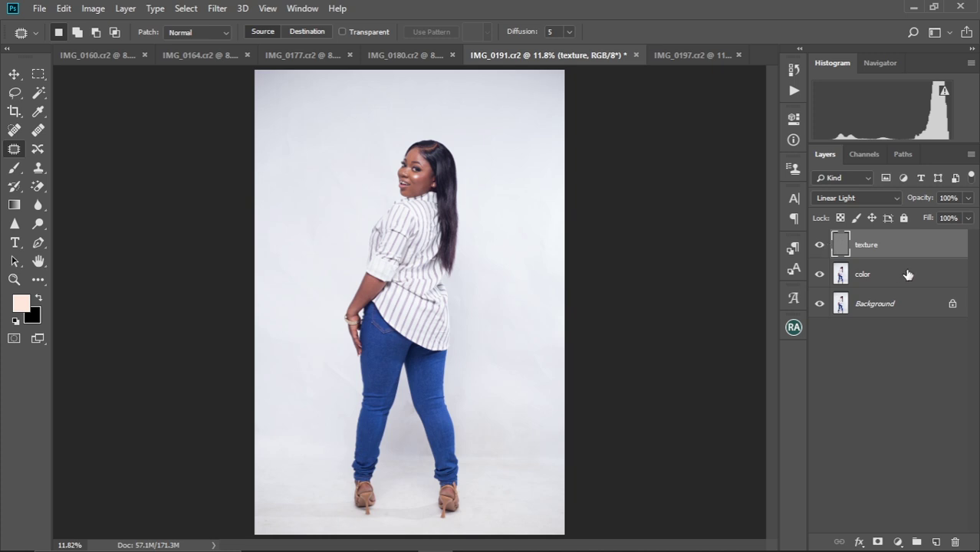
Step: Group the texture and color layers and name the group "fs"
{"action": "left_click", "coordinate": [868, 276], "text": "shift"}
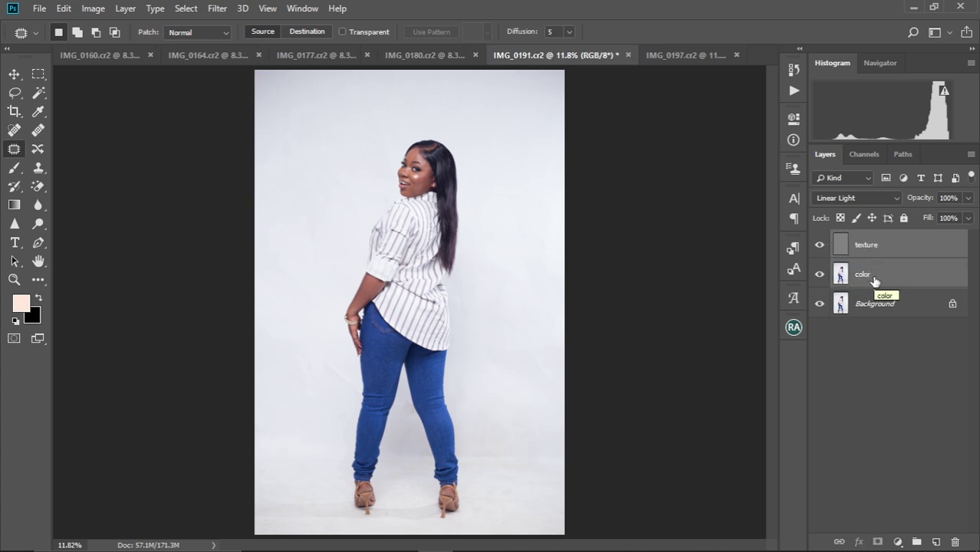
{"action": "key", "text": "ctrl+g"}
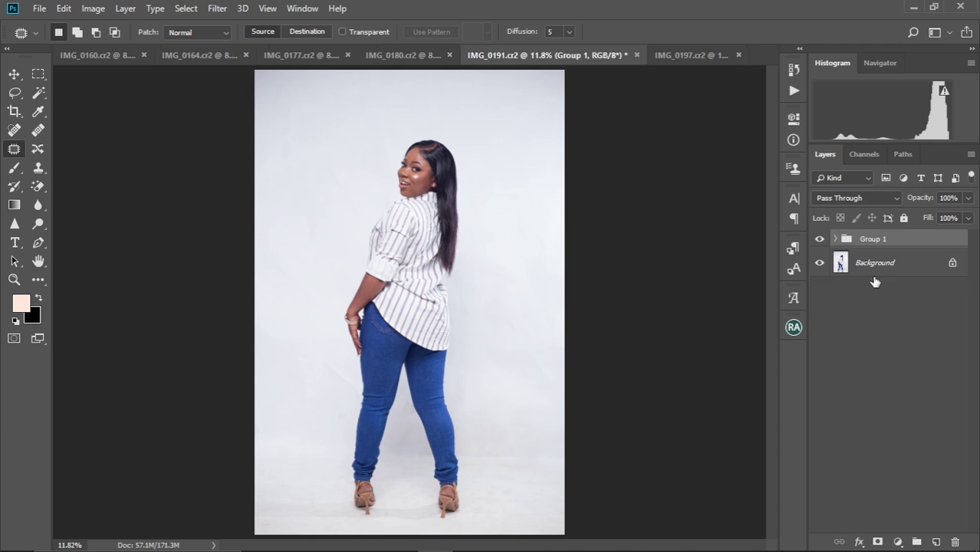
{"action": "double_click", "coordinate": [874, 240]}
{"action": "key", "text": "Return"}
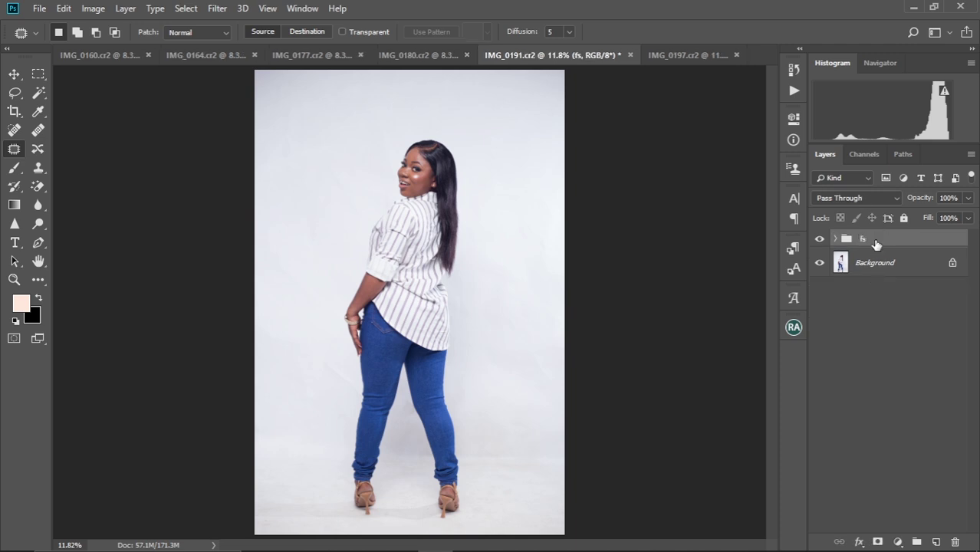
Step: Select the color layer inside the fs group and get the Mixer Brush ready over the forehead
{"action": "left_click", "coordinate": [835, 239]}
{"action": "left_click", "coordinate": [873, 296]}
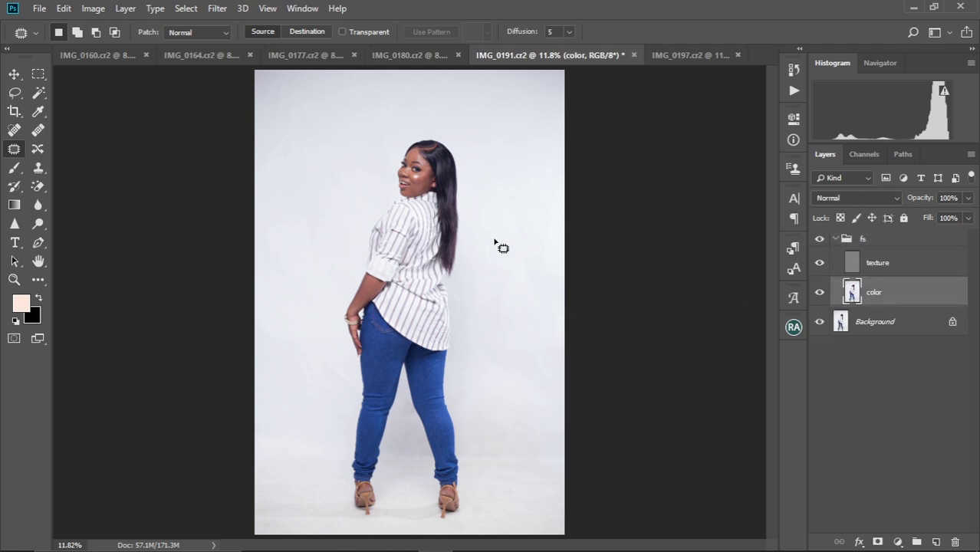
{"action": "left_click", "coordinate": [38, 281]}
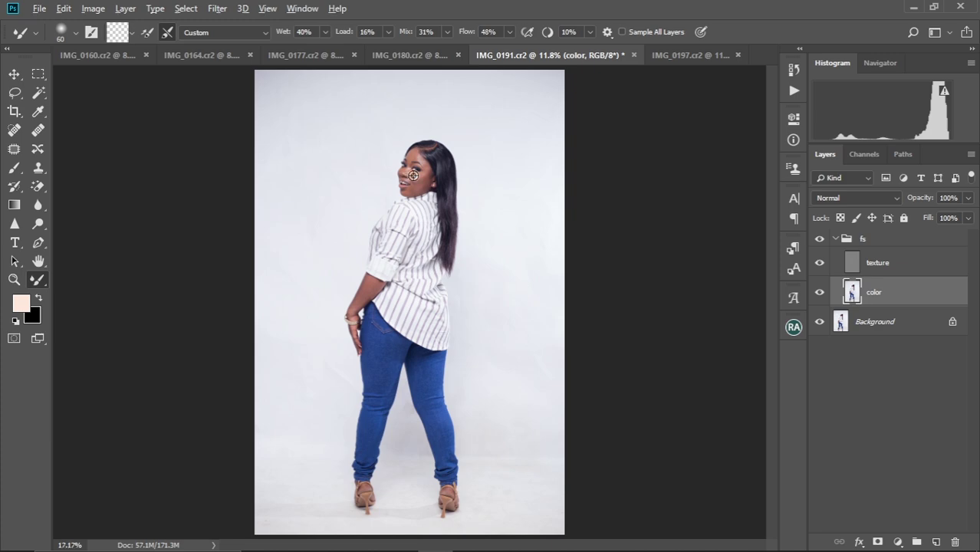
{"action": "scroll", "coordinate": [390, 203], "scroll_direction": "up", "scroll_amount": 10}
{"action": "scroll", "coordinate": [414, 176], "scroll_direction": "up", "scroll_amount": 5}
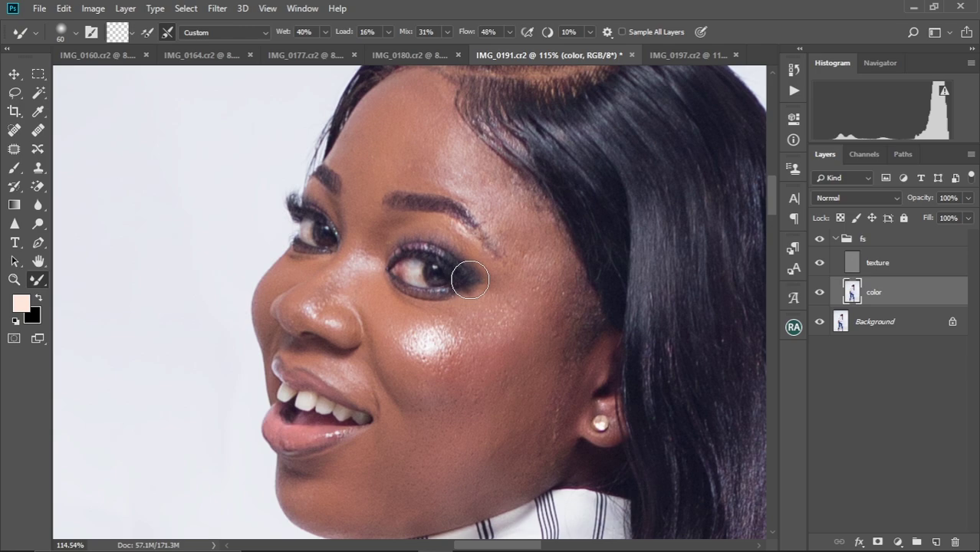
{"action": "left_click_drag", "start_coordinate": [407, 153], "coordinate": [392, 137]}
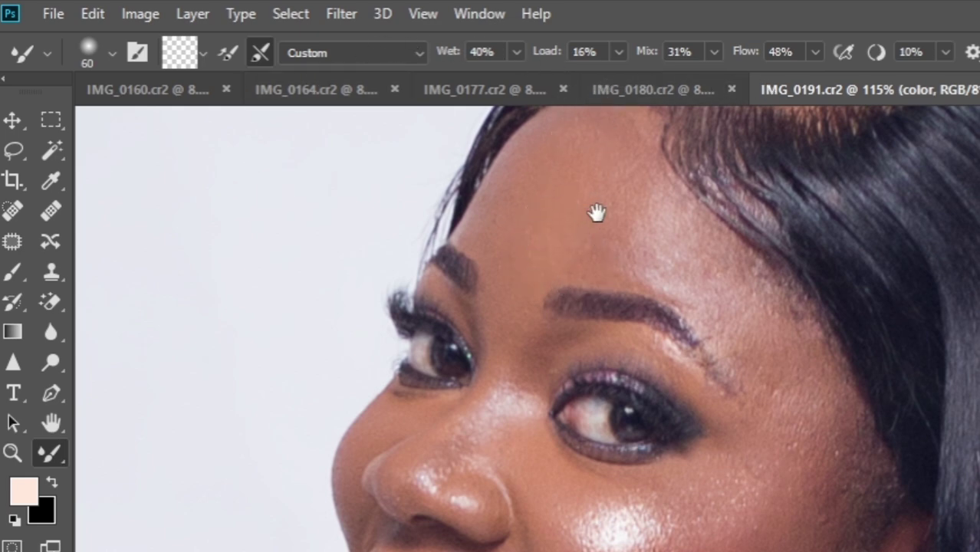
{"action": "left_click_drag", "start_coordinate": [595, 213], "coordinate": [602, 272]}
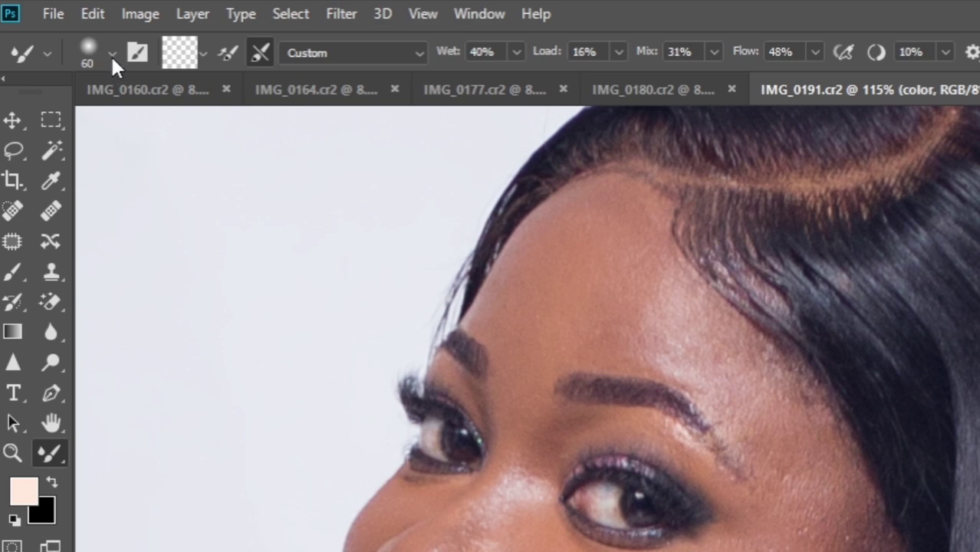
Step: Clean the Mixer Brush and keep its blending preset on Custom
{"action": "left_click", "coordinate": [202, 52]}
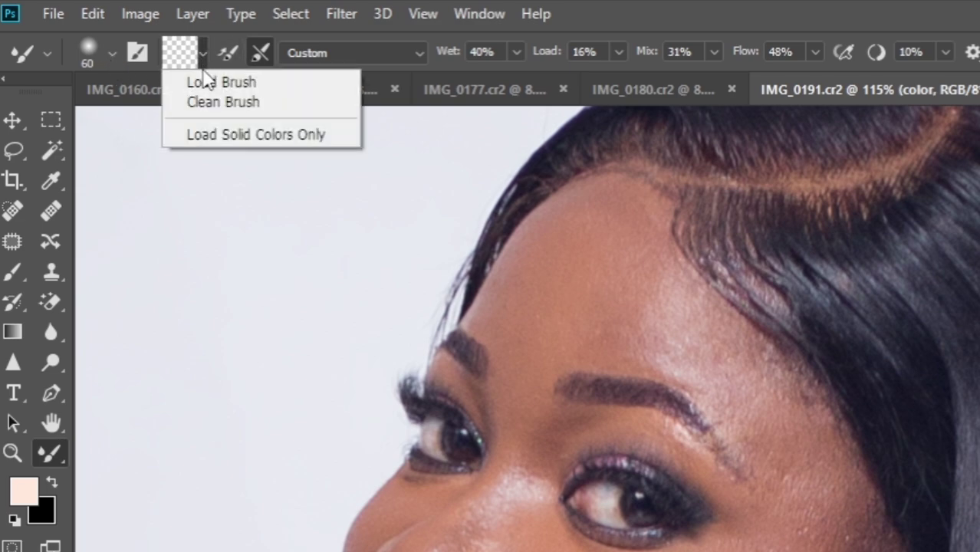
{"action": "left_click", "coordinate": [213, 97]}
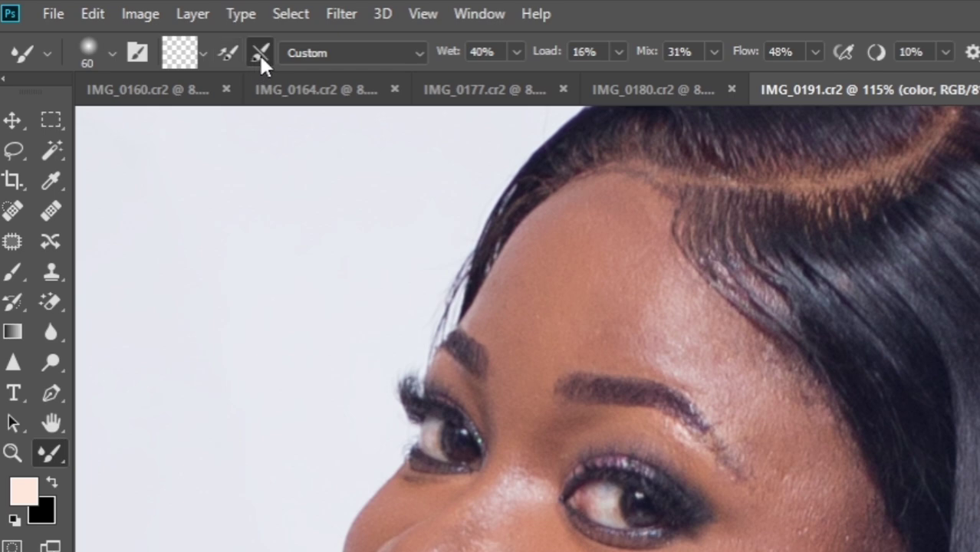
{"action": "left_click", "coordinate": [411, 52]}
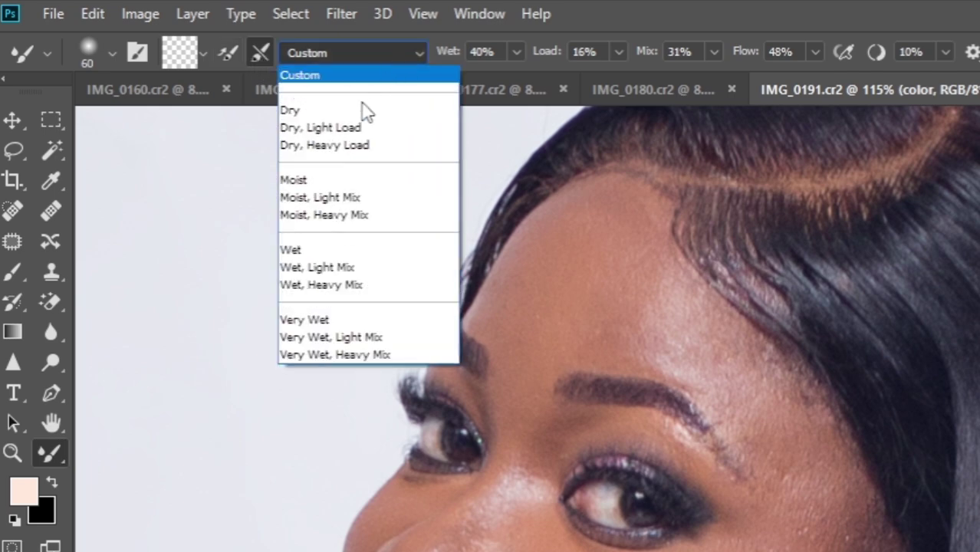
{"action": "left_click", "coordinate": [349, 75]}
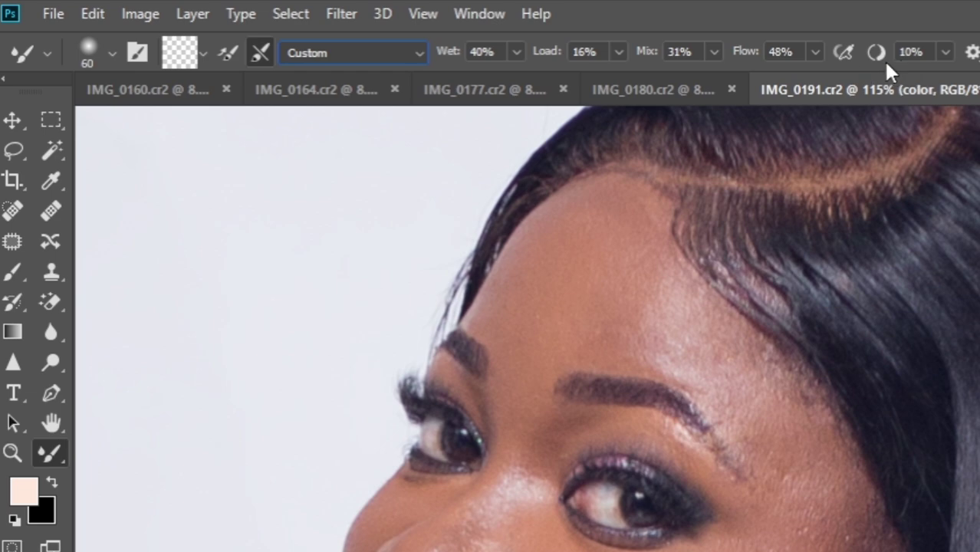
Step: Blend the forehead skin tones on the color layer using the Mixer Brush at size 70
{"action": "left_click_drag", "start_coordinate": [632, 310], "coordinate": [622, 262]}
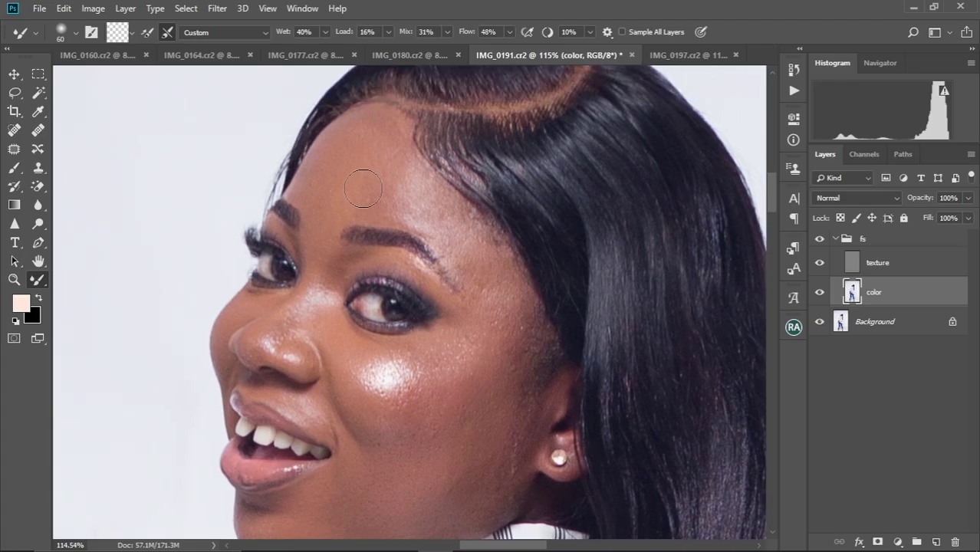
{"action": "key", "text": "bracketright"}
{"action": "mouse_move", "coordinate": [338, 156]}
{"action": "left_mouse_down"}
{"action": "mouse_move", "coordinate": [363, 137]}
{"action": "mouse_move", "coordinate": [332, 195]}
{"action": "mouse_move", "coordinate": [336, 173]}
{"action": "mouse_move", "coordinate": [385, 131]}
{"action": "mouse_move", "coordinate": [344, 153]}
{"action": "mouse_move", "coordinate": [356, 131]}
{"action": "mouse_move", "coordinate": [392, 124]}
{"action": "mouse_move", "coordinate": [333, 205]}
{"action": "mouse_move", "coordinate": [398, 175]}
{"action": "mouse_move", "coordinate": [383, 197]}
{"action": "mouse_move", "coordinate": [363, 209]}
{"action": "mouse_move", "coordinate": [391, 169]}
{"action": "mouse_move", "coordinate": [394, 188]}
{"action": "mouse_move", "coordinate": [403, 180]}
{"action": "mouse_move", "coordinate": [390, 166]}
{"action": "mouse_move", "coordinate": [390, 128]}
{"action": "mouse_move", "coordinate": [376, 187]}
{"action": "mouse_move", "coordinate": [413, 224]}
{"action": "mouse_move", "coordinate": [408, 169]}
{"action": "mouse_move", "coordinate": [422, 222]}
{"action": "mouse_move", "coordinate": [438, 214]}
{"action": "mouse_move", "coordinate": [429, 203]}
{"action": "mouse_move", "coordinate": [462, 220]}
{"action": "mouse_move", "coordinate": [455, 242]}
{"action": "mouse_move", "coordinate": [386, 209]}
{"action": "mouse_move", "coordinate": [454, 208]}
{"action": "left_mouse_up"}
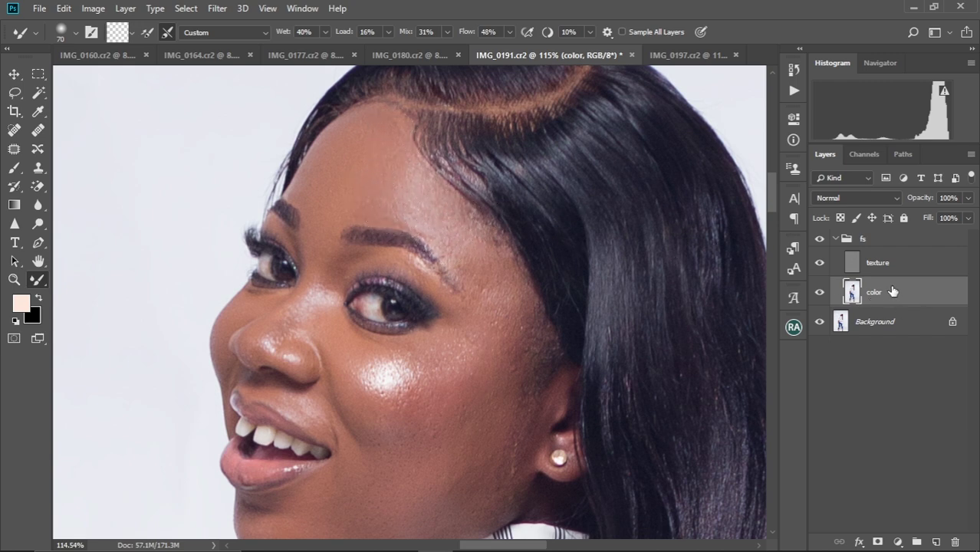
{"action": "mouse_move", "coordinate": [386, 187]}
{"action": "left_mouse_down"}
{"action": "mouse_move", "coordinate": [396, 197]}
{"action": "mouse_move", "coordinate": [356, 203]}
{"action": "left_mouse_up"}
Step: Blend the skin between the brows, around the eye and along the nose, reducing the Mixer Brush to size 30
{"action": "key", "text": "bracketleft"}
{"action": "key", "text": "bracketleft"}
{"action": "mouse_move", "coordinate": [323, 220]}
{"action": "left_mouse_down"}
{"action": "mouse_move", "coordinate": [364, 189]}
{"action": "mouse_move", "coordinate": [367, 208]}
{"action": "mouse_move", "coordinate": [380, 207]}
{"action": "mouse_move", "coordinate": [404, 164]}
{"action": "mouse_move", "coordinate": [411, 170]}
{"action": "mouse_move", "coordinate": [396, 202]}
{"action": "mouse_move", "coordinate": [435, 215]}
{"action": "mouse_move", "coordinate": [461, 241]}
{"action": "mouse_move", "coordinate": [468, 269]}
{"action": "mouse_move", "coordinate": [461, 236]}
{"action": "mouse_move", "coordinate": [482, 281]}
{"action": "mouse_move", "coordinate": [469, 238]}
{"action": "mouse_move", "coordinate": [497, 270]}
{"action": "mouse_move", "coordinate": [493, 260]}
{"action": "mouse_move", "coordinate": [501, 310]}
{"action": "mouse_move", "coordinate": [422, 349]}
{"action": "mouse_move", "coordinate": [449, 334]}
{"action": "left_mouse_up"}
{"action": "key", "text": "bracketright"}
{"action": "key", "text": "bracketright"}
{"action": "key", "text": "bracketleft"}
{"action": "key", "text": "bracketleft"}
{"action": "key", "text": "bracketleft"}
{"action": "key", "text": "bracketleft"}
{"action": "left_click_drag", "start_coordinate": [339, 332], "coordinate": [300, 302]}
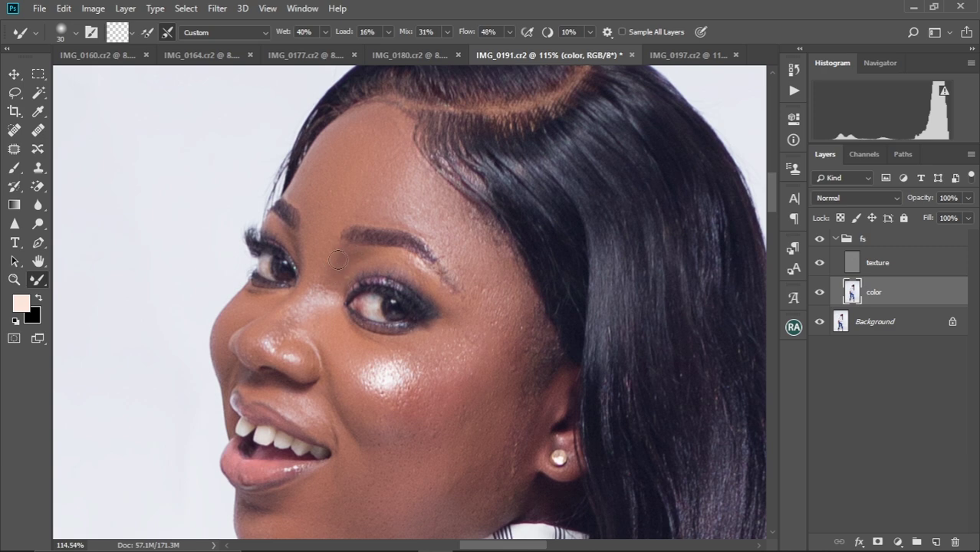
Step: Smooth the skin around the outer eye and cheek with the Mixer Brush, varying its size between 40 and 60
{"action": "key", "text": "bracketright"}
{"action": "left_click_drag", "start_coordinate": [404, 267], "coordinate": [442, 297]}
{"action": "key", "text": "bracketright"}
{"action": "key", "text": "bracketright"}
{"action": "key", "text": "bracketright"}
{"action": "key", "text": "bracketleft"}
{"action": "key", "text": "bracketleft"}
{"action": "key", "text": "bracketleft"}
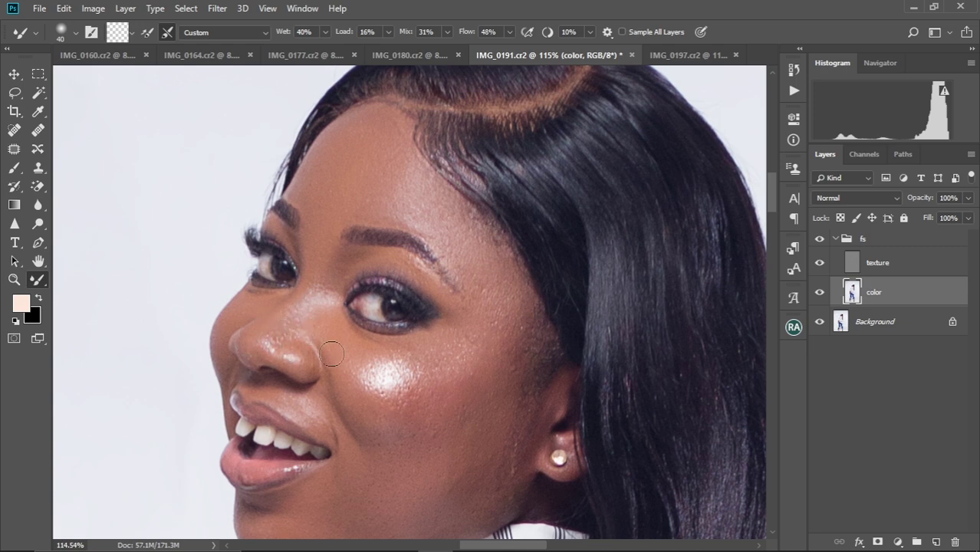
{"action": "key", "text": "bracketright"}
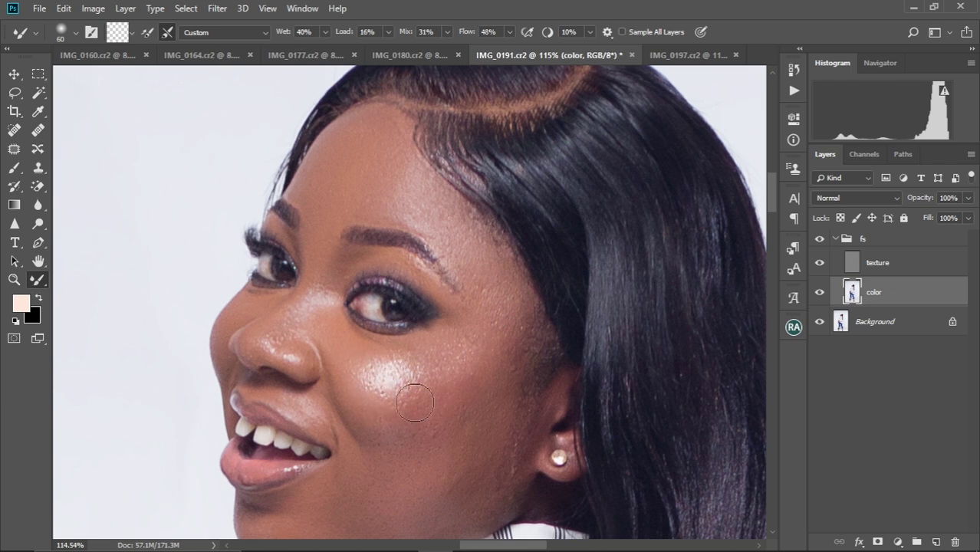
Step: Smooth the lower cheek, jaw and skin beside the mouth with the Mixer Brush at sizes 80 and 50
{"action": "left_click_drag", "start_coordinate": [406, 373], "coordinate": [395, 231]}
{"action": "key", "text": "bracketright"}
{"action": "key", "text": "bracketright"}
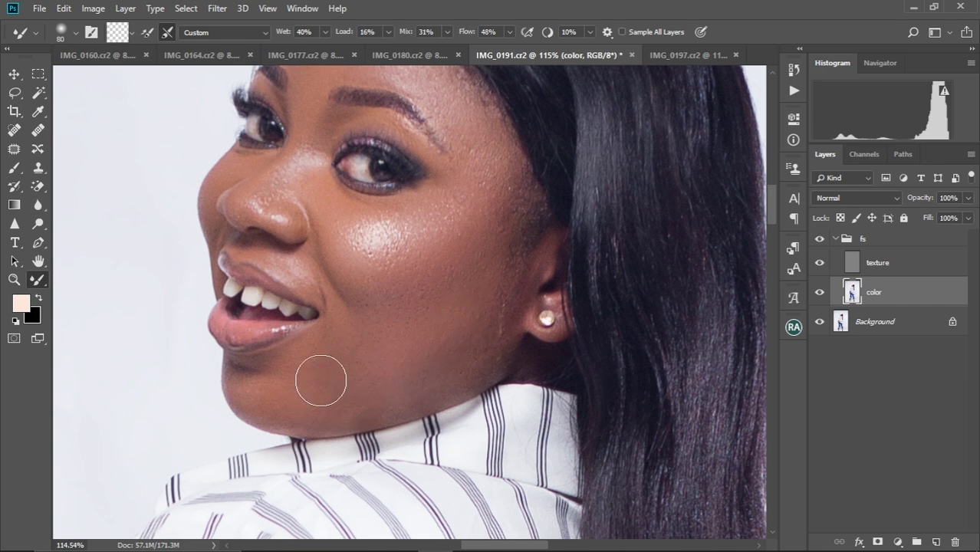
{"action": "key", "text": "bracketleft"}
{"action": "key", "text": "bracketleft"}
{"action": "key", "text": "bracketleft"}
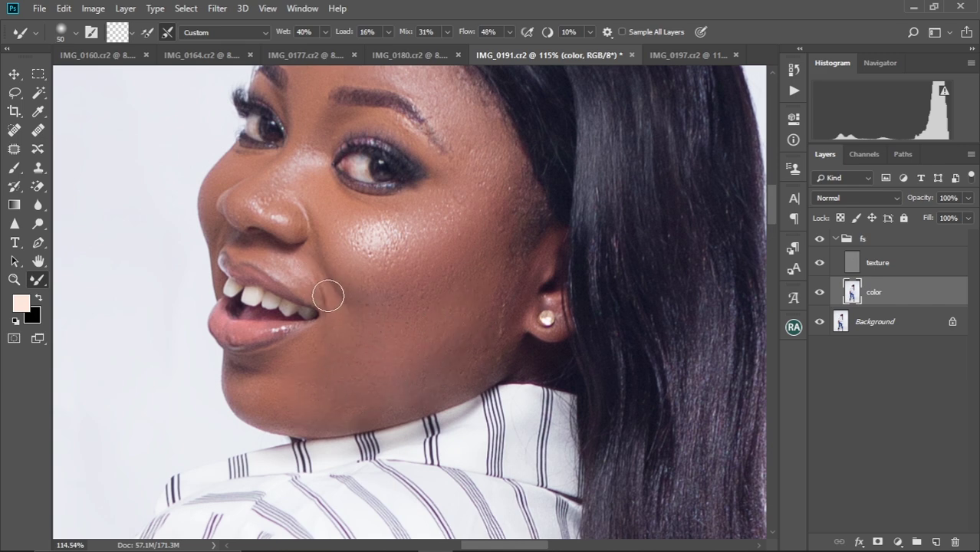
{"action": "key", "text": "bracketleft"}
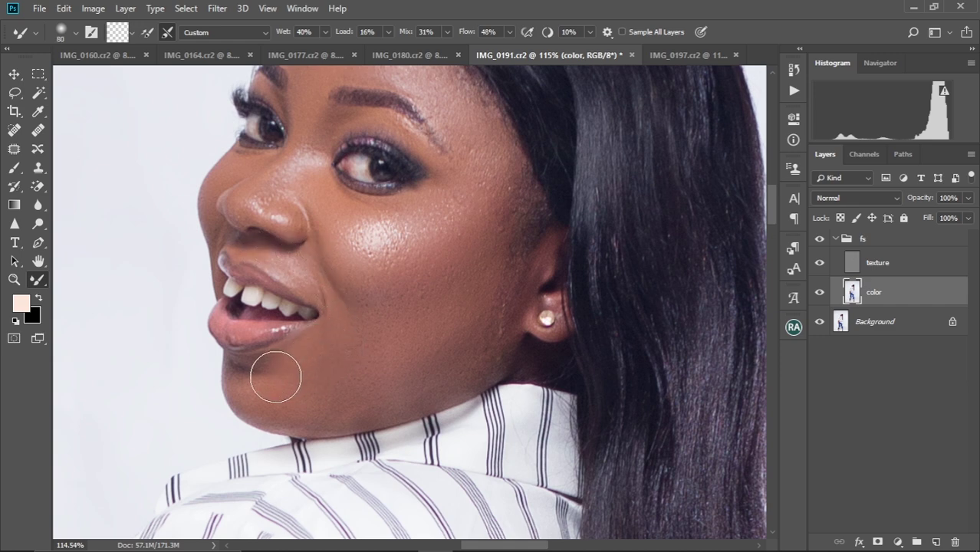
Step: Blend the chin skin below the lower lip with the Mixer Brush at sizes 45 and 30, then enlarge it to 70
{"action": "key", "text": "bracketleft"}
{"action": "key", "text": "bracketleft"}
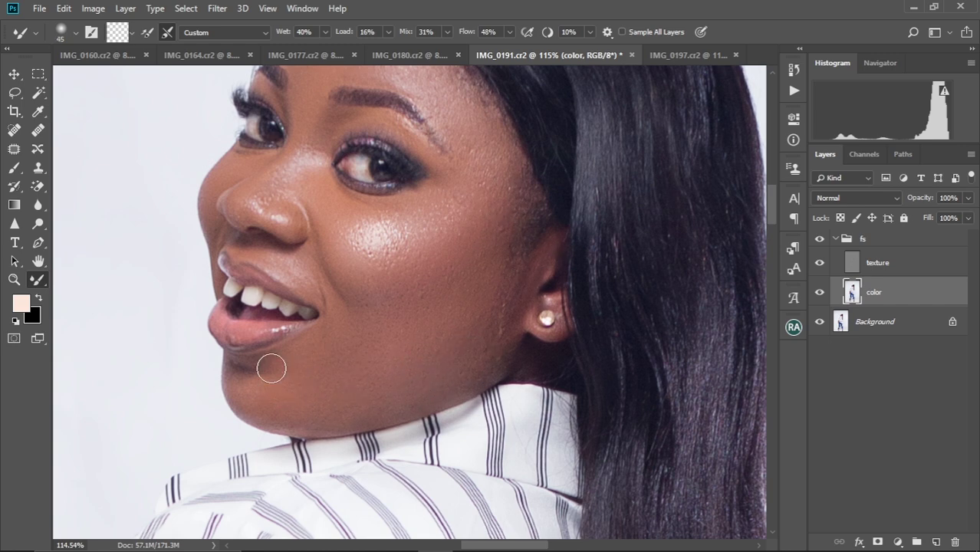
{"action": "key", "text": "bracketleft"}
{"action": "key", "text": "bracketleft"}
{"action": "scroll", "coordinate": [284, 154], "scroll_direction": "up", "scroll_amount": 5}
{"action": "key", "text": "bracketright"}
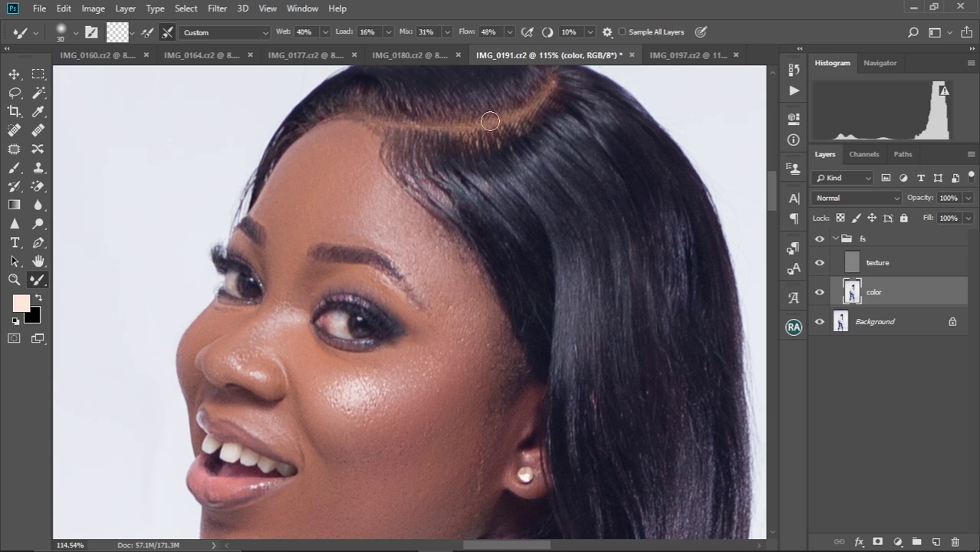
{"action": "key", "text": "bracketright"}
{"action": "key", "text": "bracketright"}
{"action": "scroll", "coordinate": [467, 278], "scroll_direction": "down", "scroll_amount": 7}
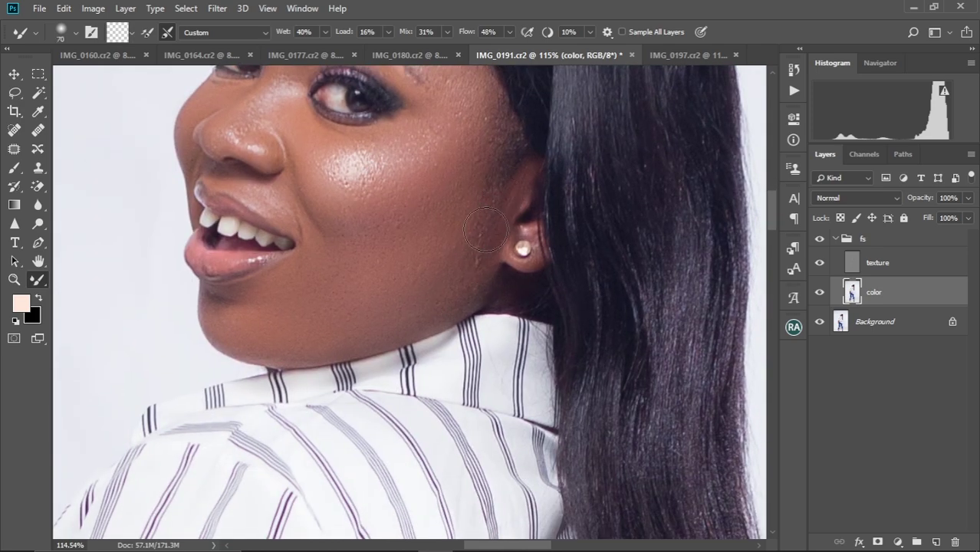
Step: Compare the face before and after smoothing by toggling the fs group's visibility
{"action": "left_click", "coordinate": [820, 239]}
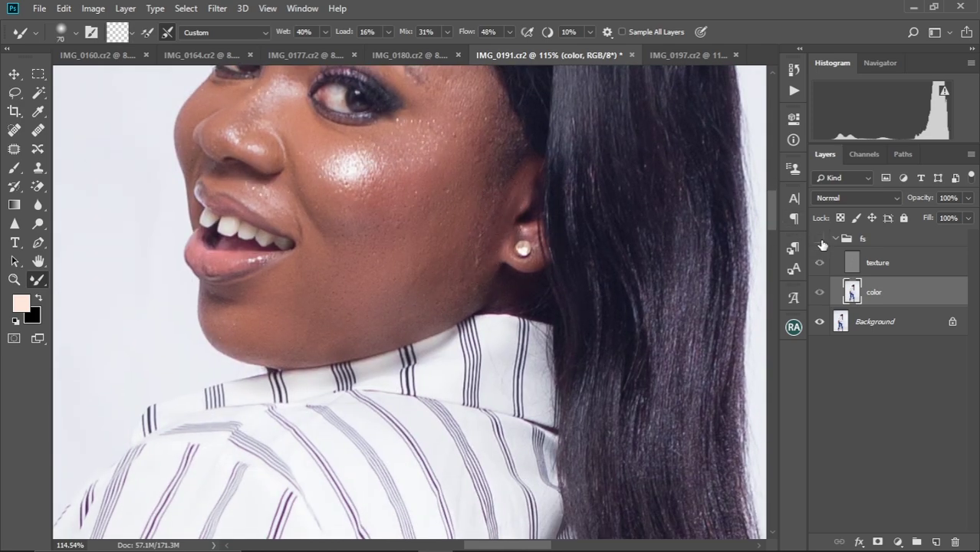
{"action": "left_click", "coordinate": [820, 238]}
{"action": "left_click_drag", "start_coordinate": [472, 204], "coordinate": [445, 338]}
{"action": "left_click", "coordinate": [819, 239]}
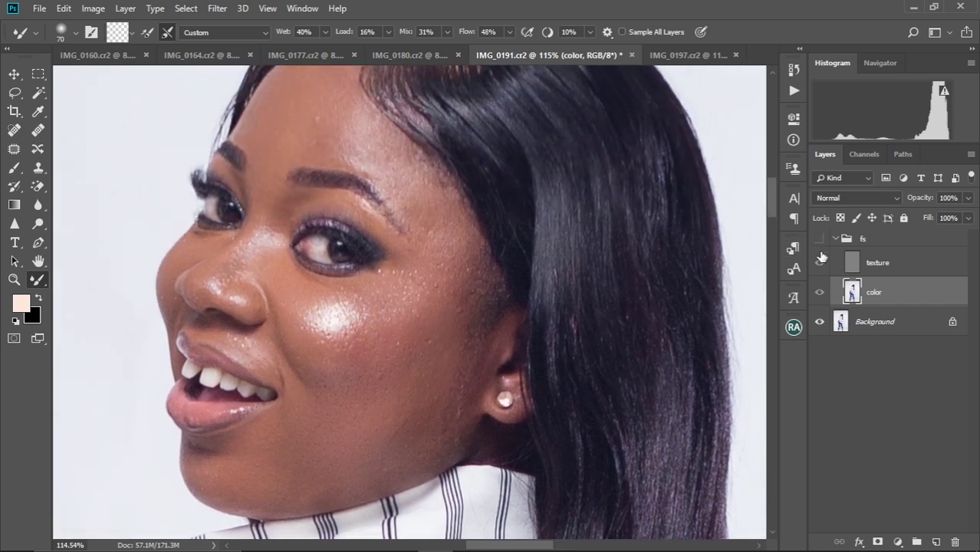
{"action": "left_click", "coordinate": [820, 239]}
{"action": "mouse_move", "coordinate": [404, 313]}
{"action": "left_mouse_down"}
{"action": "mouse_move", "coordinate": [444, 218]}
{"action": "mouse_move", "coordinate": [397, 217]}
{"action": "mouse_move", "coordinate": [348, 280]}
{"action": "left_mouse_up"}
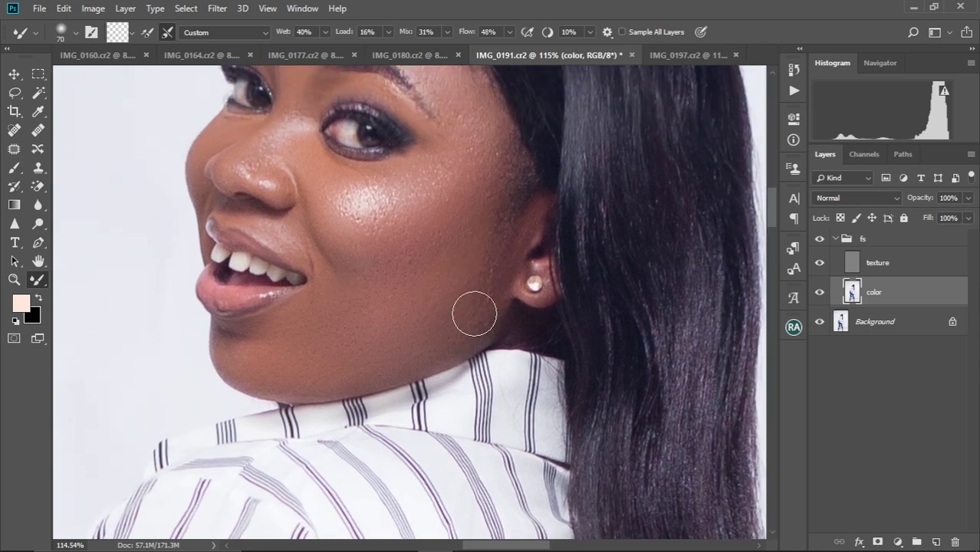
Step: Blend the skin tones of the arm below the sleeve with the Mixer Brush, varying its size up to 150
{"action": "left_click_drag", "start_coordinate": [423, 286], "coordinate": [464, 100]}
{"action": "left_click_drag", "start_coordinate": [330, 421], "coordinate": [372, 267]}
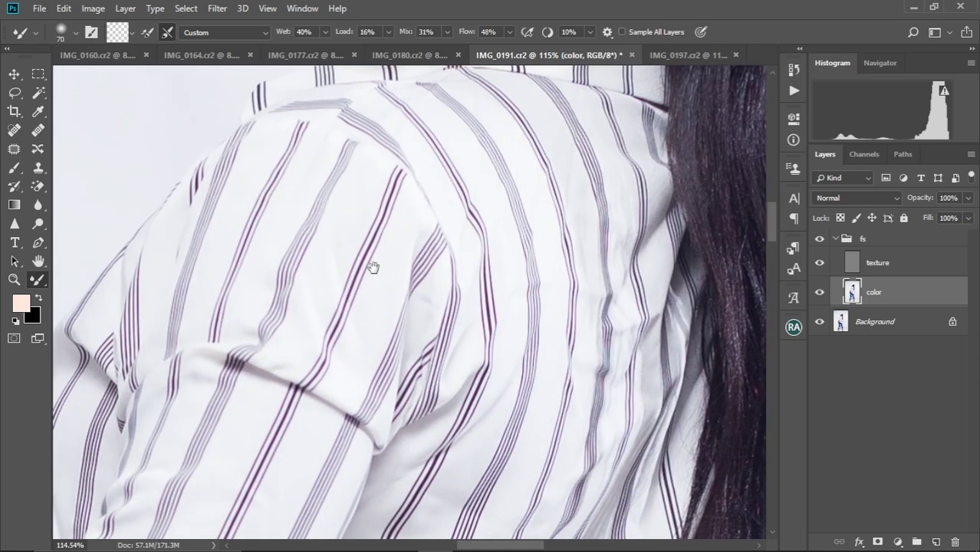
{"action": "mouse_move", "coordinate": [332, 304]}
{"action": "left_mouse_down"}
{"action": "mouse_move", "coordinate": [354, 201]}
{"action": "mouse_move", "coordinate": [353, 232]}
{"action": "mouse_move", "coordinate": [451, 95]}
{"action": "left_mouse_up"}
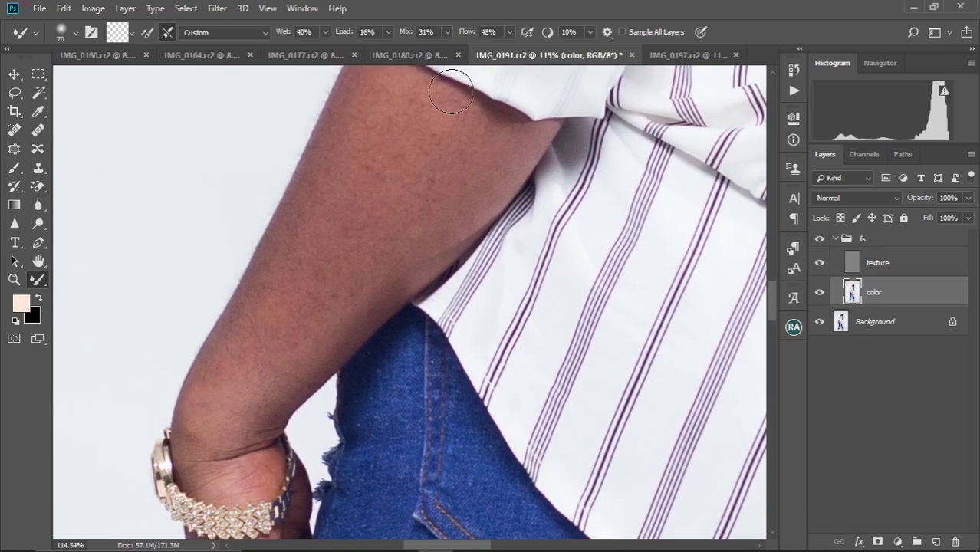
{"action": "scroll", "coordinate": [451, 91], "scroll_direction": "down", "scroll_amount": 5}
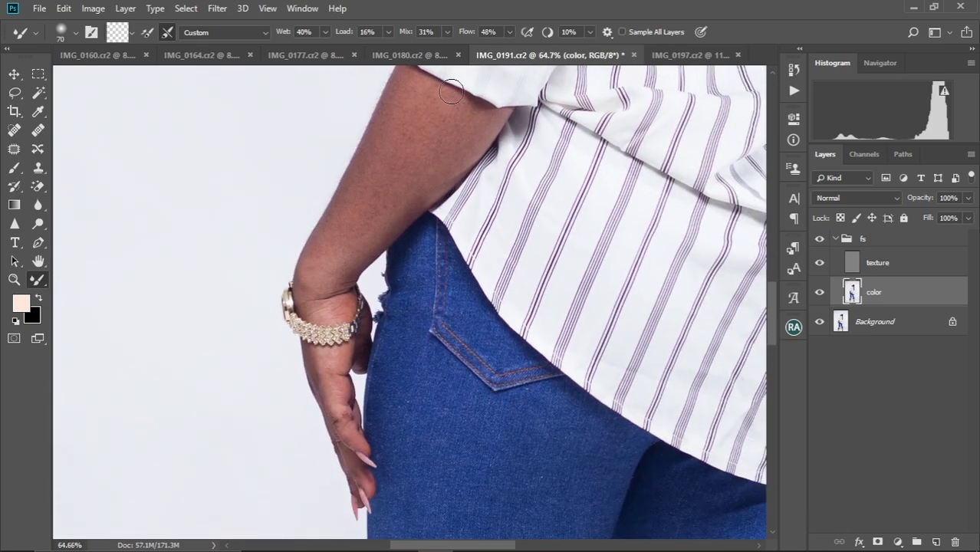
{"action": "mouse_move", "coordinate": [448, 92]}
{"action": "left_mouse_down"}
{"action": "mouse_move", "coordinate": [438, 225]}
{"action": "mouse_move", "coordinate": [423, 159]}
{"action": "left_mouse_up"}
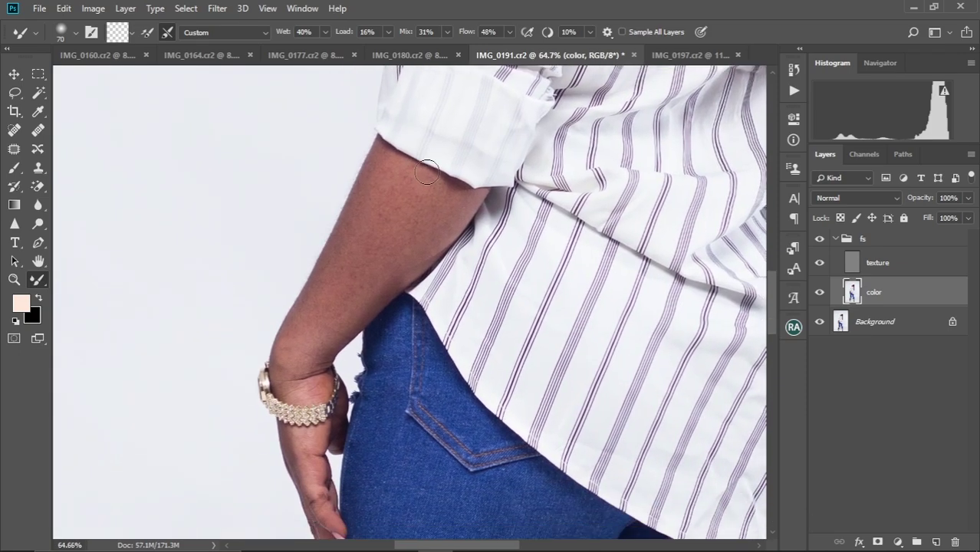
{"action": "scroll", "coordinate": [427, 172], "scroll_direction": "up", "scroll_amount": 3}
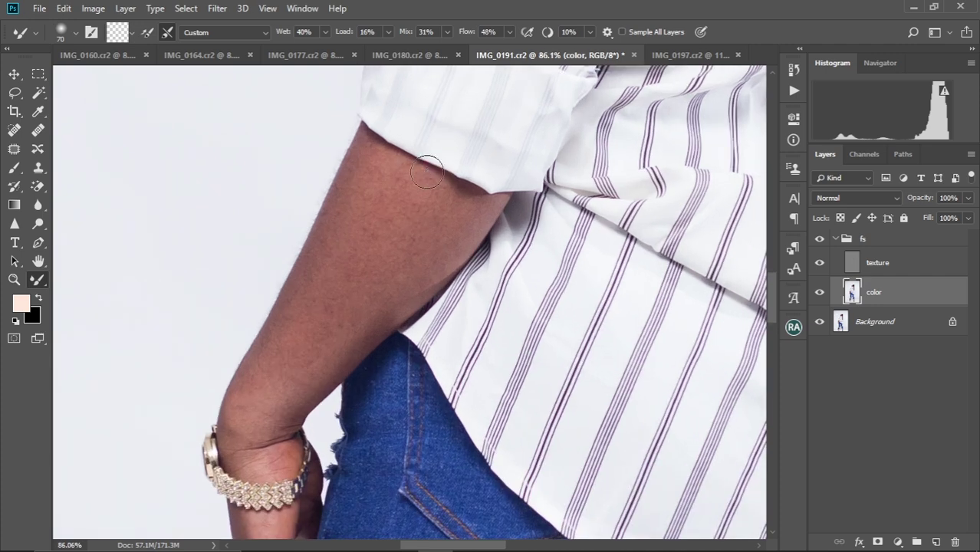
{"action": "mouse_move", "coordinate": [326, 276]}
{"action": "left_mouse_down"}
{"action": "mouse_move", "coordinate": [341, 214]}
{"action": "mouse_move", "coordinate": [337, 234]}
{"action": "left_mouse_up"}
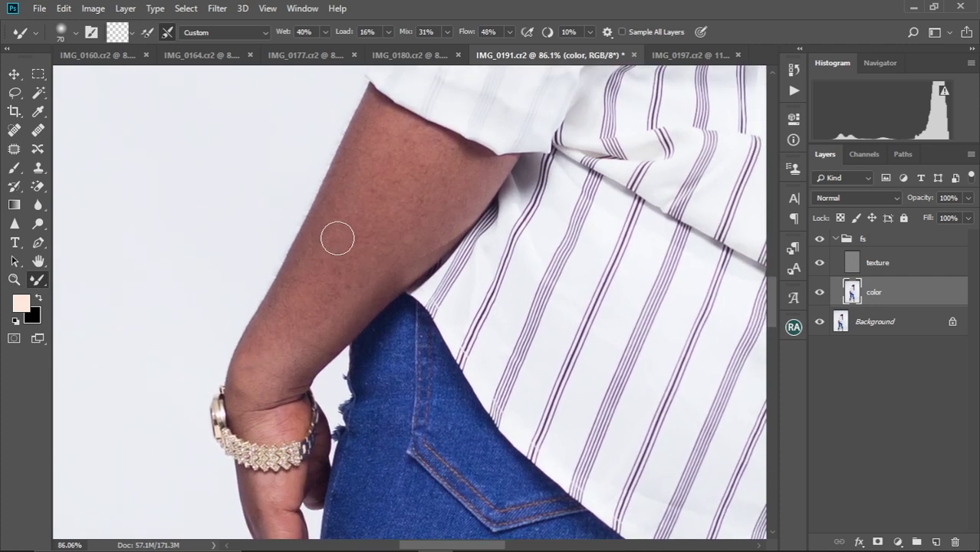
{"action": "key", "text": "bracketright"}
{"action": "left_click_drag", "start_coordinate": [366, 171], "coordinate": [359, 198]}
{"action": "key", "text": "bracketright"}
{"action": "key", "text": "bracketleft"}
{"action": "mouse_move", "coordinate": [357, 201]}
{"action": "left_mouse_down"}
{"action": "mouse_move", "coordinate": [333, 246]}
{"action": "mouse_move", "coordinate": [368, 193]}
{"action": "mouse_move", "coordinate": [345, 226]}
{"action": "mouse_move", "coordinate": [368, 164]}
{"action": "mouse_move", "coordinate": [334, 248]}
{"action": "mouse_move", "coordinate": [357, 191]}
{"action": "left_mouse_up"}
{"action": "key", "text": "bracketright"}
{"action": "key", "text": "bracketright"}
{"action": "key", "text": "bracketleft"}
{"action": "key", "text": "bracketleft"}
{"action": "key", "text": "bracketleft"}
{"action": "key", "text": "bracketleft"}
{"action": "key", "text": "bracketleft"}
{"action": "key", "text": "bracketright"}
{"action": "key", "text": "bracketright"}
{"action": "key", "text": "bracketright"}
{"action": "key", "text": "bracketright"}
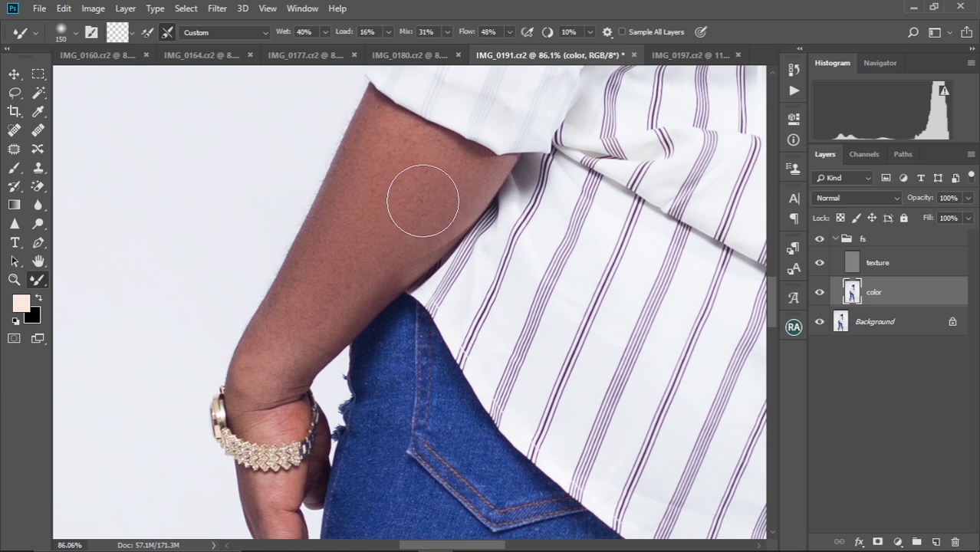
Step: Smooth the forearm skin toward its inner edge and the elbow with the Mixer Brush at sizes 100 and 70
{"action": "key", "text": "bracketleft"}
{"action": "key", "text": "bracketleft"}
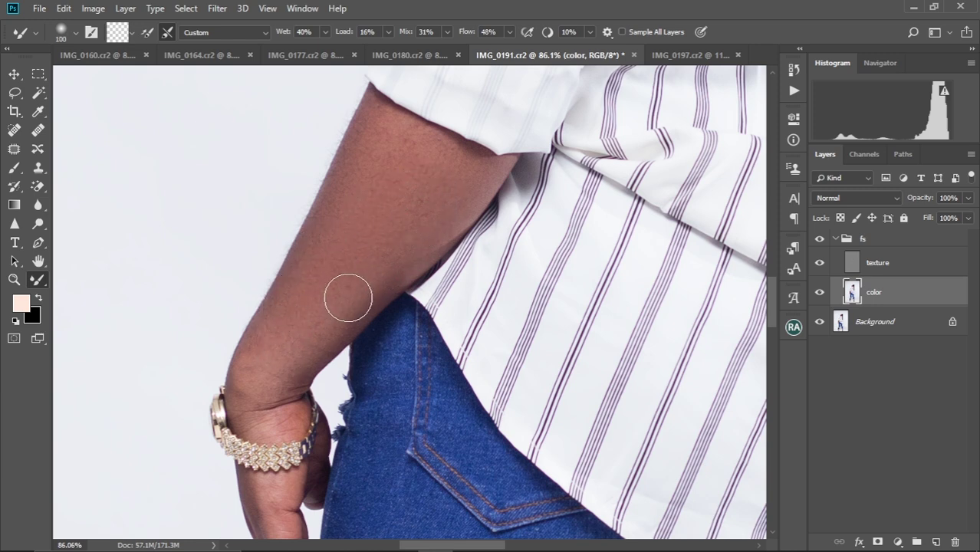
{"action": "key", "text": "bracketleft"}
{"action": "key", "text": "bracketleft"}
{"action": "key", "text": "bracketleft"}
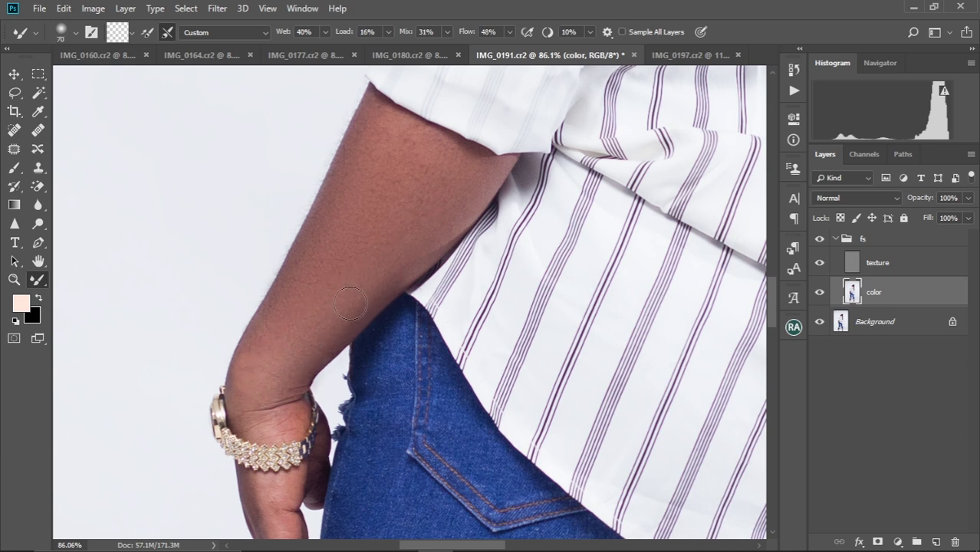
Step: Blend the skin on the wrist, hand and fingers, reducing the Mixer Brush from size 50 to 30
{"action": "mouse_move", "coordinate": [317, 322]}
{"action": "left_mouse_down"}
{"action": "mouse_move", "coordinate": [358, 215]}
{"action": "mouse_move", "coordinate": [299, 320]}
{"action": "mouse_move", "coordinate": [309, 322]}
{"action": "mouse_move", "coordinate": [319, 215]}
{"action": "left_mouse_up"}
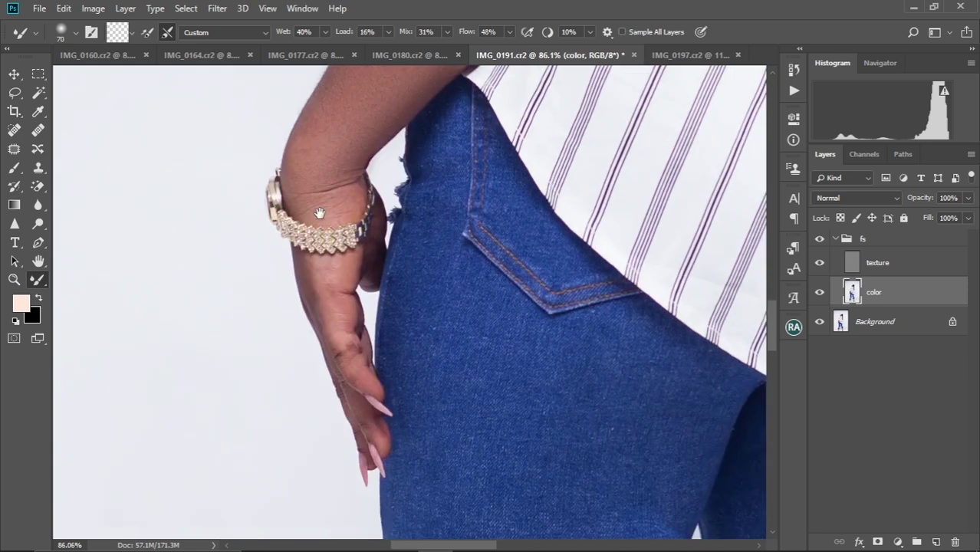
{"action": "key", "text": "bracketleft"}
{"action": "key", "text": "bracketleft"}
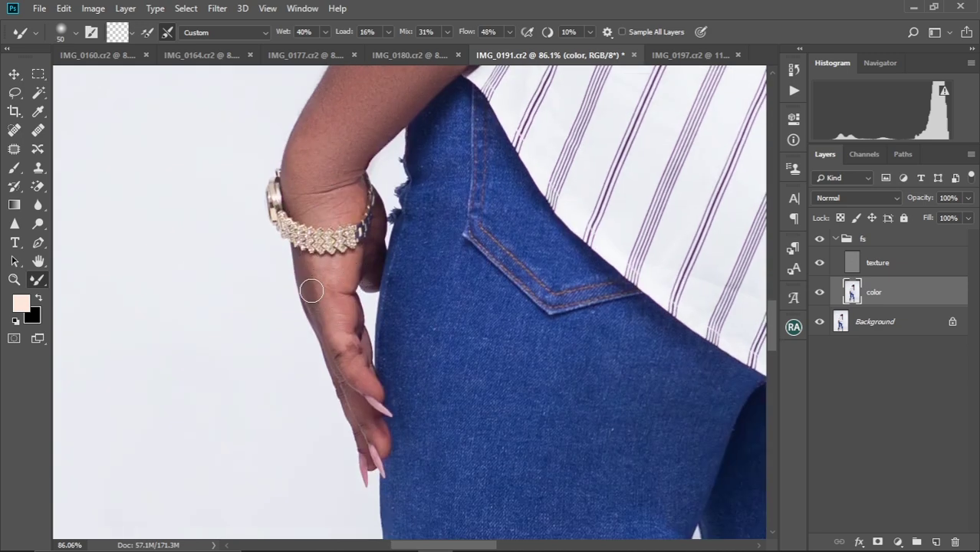
{"action": "key", "text": "bracketright"}
{"action": "key", "text": "bracketright"}
{"action": "key", "text": "bracketleft"}
{"action": "key", "text": "bracketleft"}
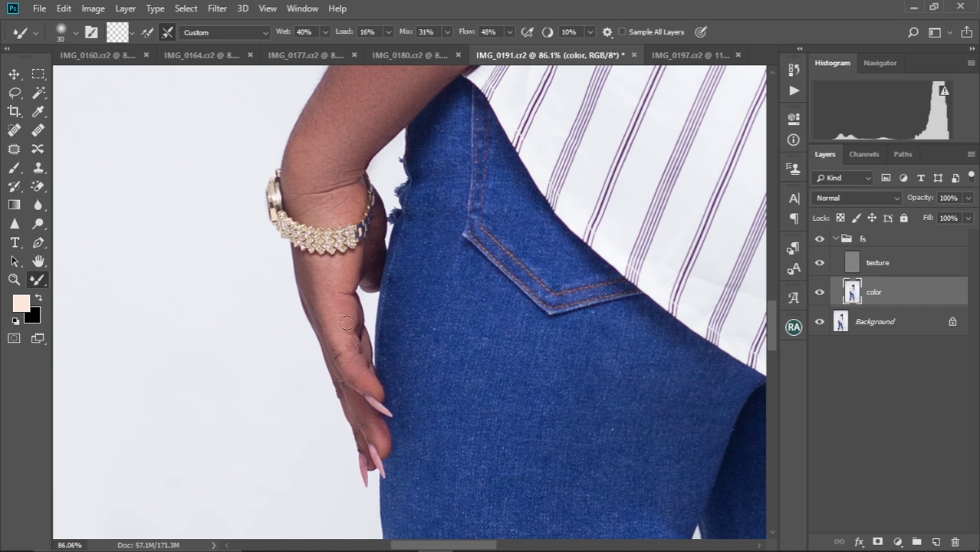
Step: Check the legs and the skin around both heels up close with the Mixer Brush set to size 60
{"action": "scroll", "coordinate": [350, 295], "scroll_direction": "down", "scroll_amount": 10}
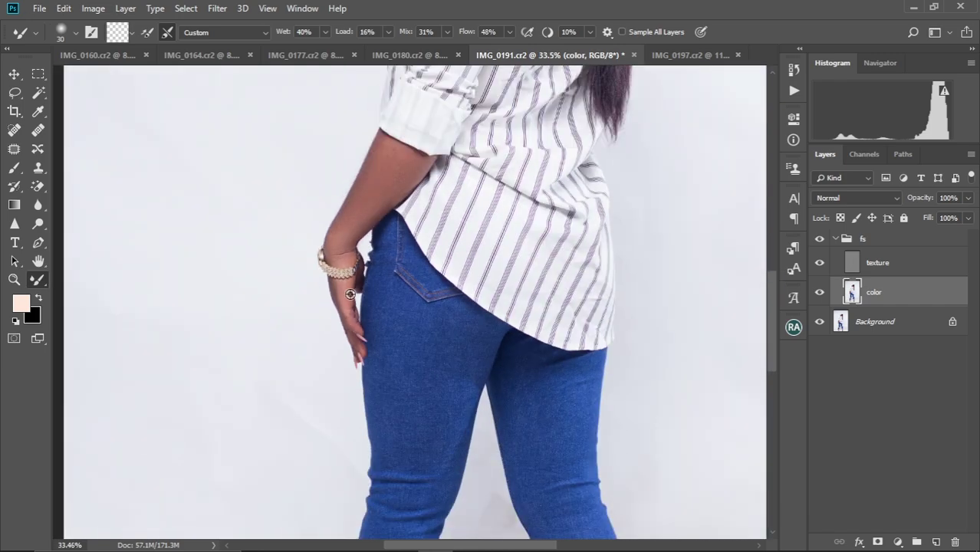
{"action": "scroll", "coordinate": [350, 295], "scroll_direction": "down", "scroll_amount": 2}
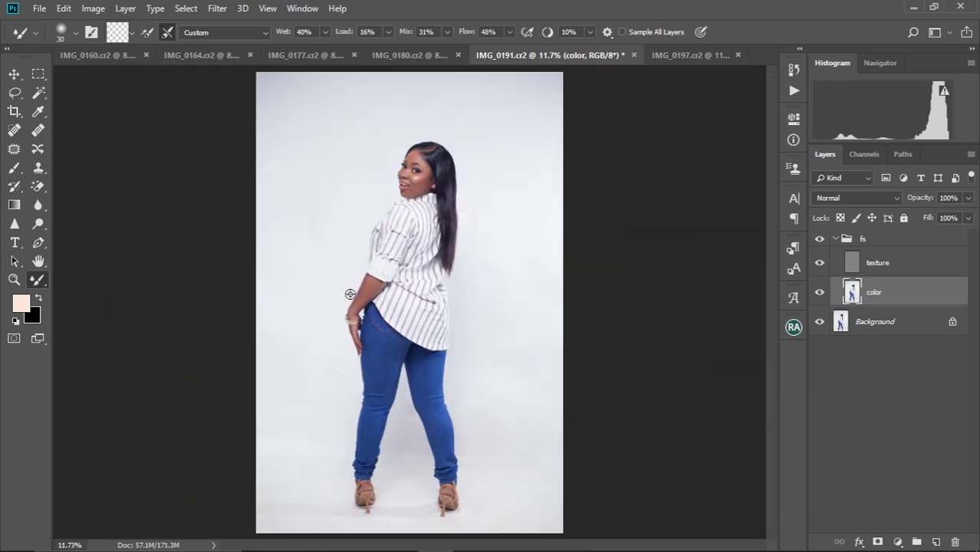
{"action": "scroll", "coordinate": [350, 292], "scroll_direction": "up", "scroll_amount": 8}
{"action": "left_click_drag", "start_coordinate": [425, 372], "coordinate": [385, 184]}
{"action": "left_click_drag", "start_coordinate": [422, 380], "coordinate": [400, 165]}
{"action": "left_click_drag", "start_coordinate": [410, 457], "coordinate": [378, 415]}
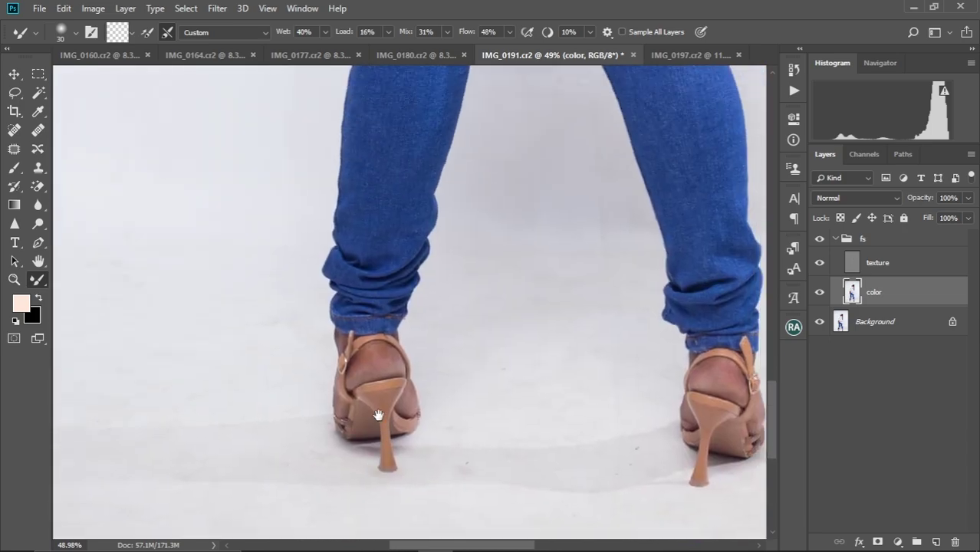
{"action": "scroll", "coordinate": [379, 416], "scroll_direction": "up", "scroll_amount": 4}
{"action": "key", "text": "bracketright"}
{"action": "key", "text": "bracketright"}
{"action": "key", "text": "bracketright"}
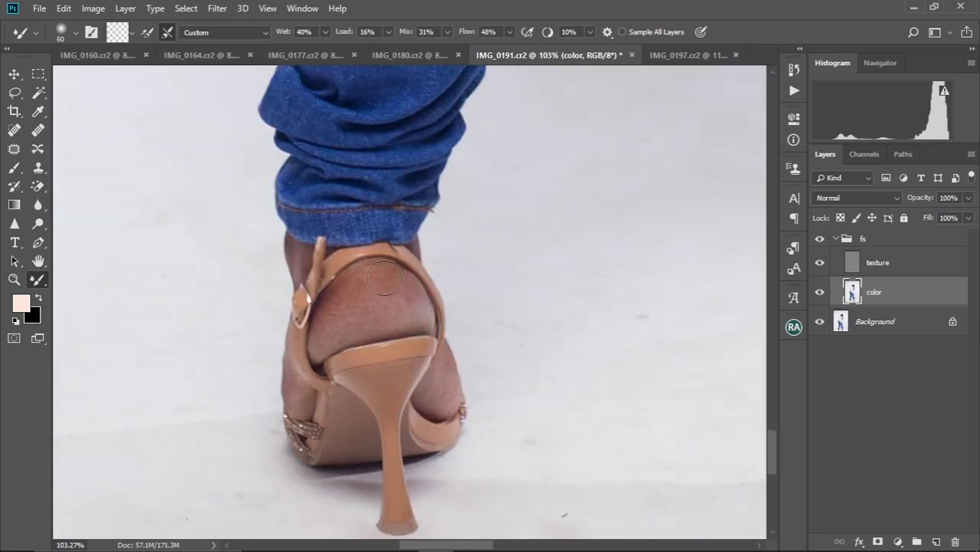
{"action": "mouse_move", "coordinate": [699, 151]}
{"action": "left_mouse_down"}
{"action": "mouse_move", "coordinate": [337, 289]}
{"action": "mouse_move", "coordinate": [181, 240]}
{"action": "left_mouse_up"}
{"action": "scroll", "coordinate": [556, 401], "scroll_direction": "down", "scroll_amount": 4}
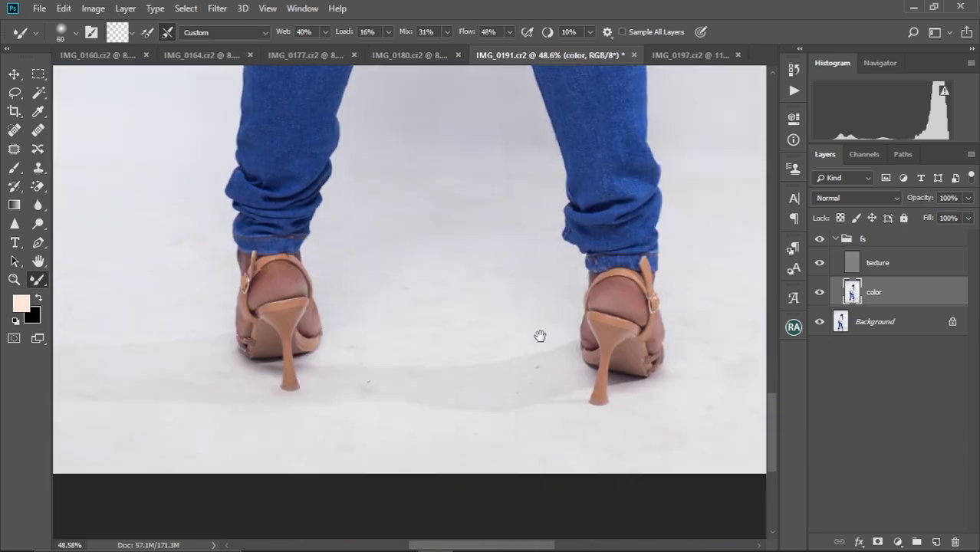
{"action": "key", "text": "ctrl+0"}
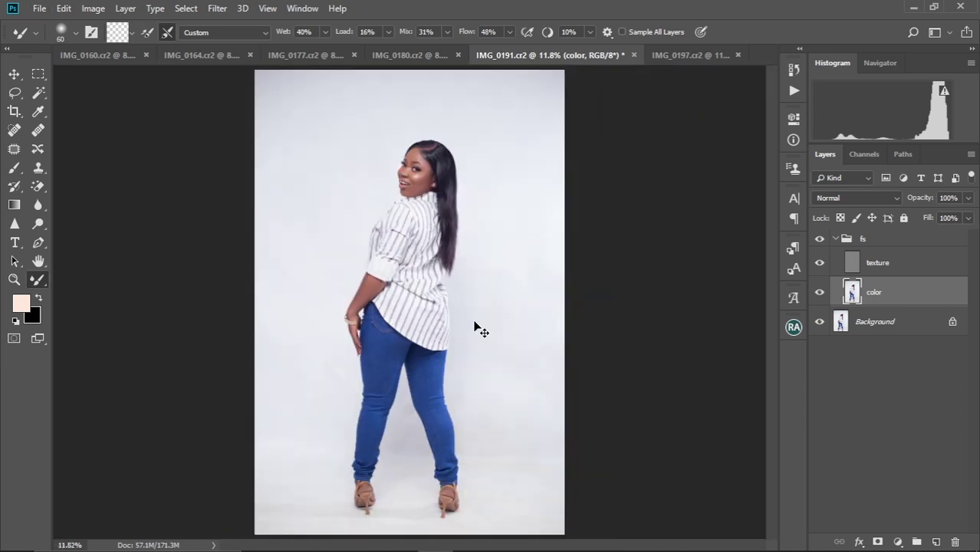
Step: Examine the smoothed skin on the full figure and close up on the face
{"action": "key", "text": "ctrl+minus"}
{"action": "key", "text": "ctrl+plus"}
{"action": "key", "text": "ctrl+plus"}
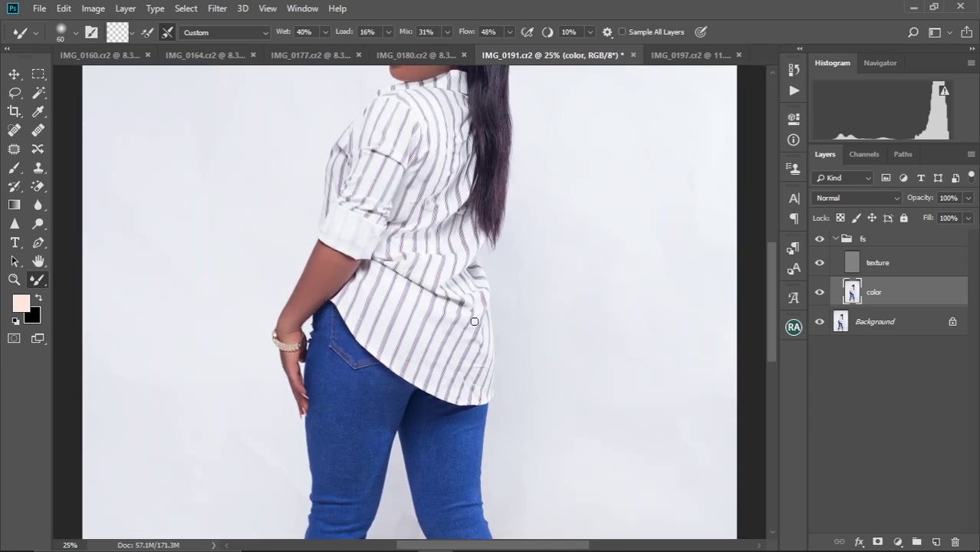
{"action": "scroll", "coordinate": [473, 322], "scroll_direction": "up", "scroll_amount": 5}
{"action": "scroll", "coordinate": [406, 248], "scroll_direction": "up", "scroll_amount": 5}
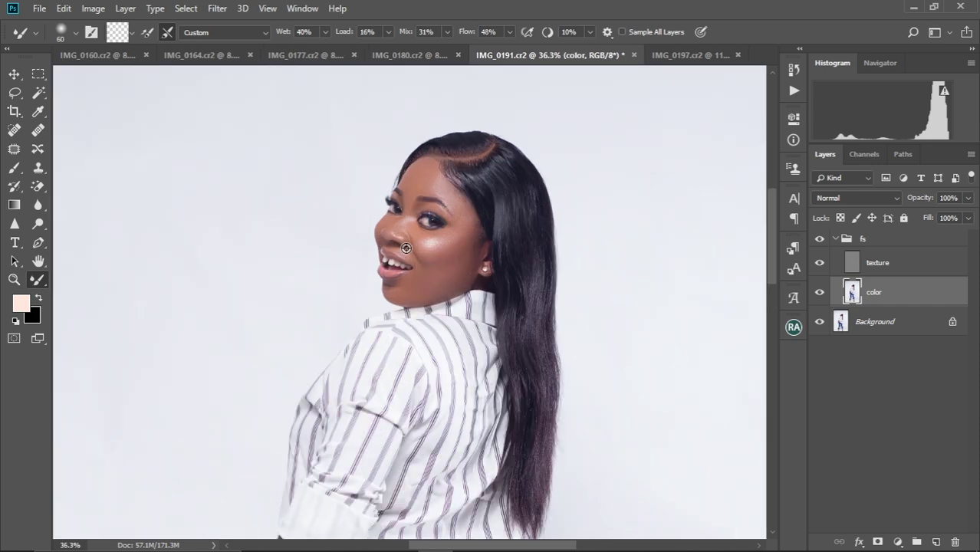
{"action": "scroll", "coordinate": [406, 247], "scroll_direction": "up", "scroll_amount": 1}
{"action": "scroll", "coordinate": [405, 247], "scroll_direction": "down", "scroll_amount": 2}
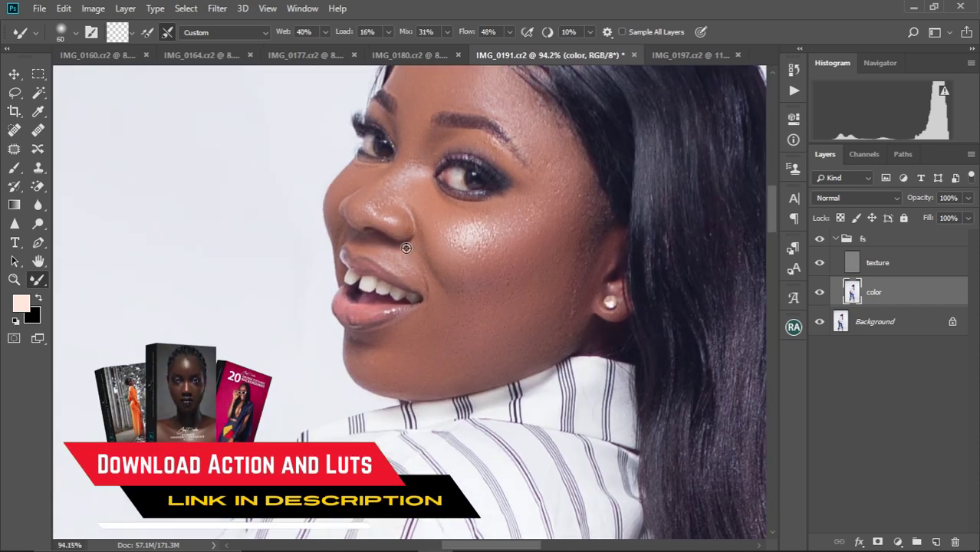
{"action": "left_click_drag", "start_coordinate": [485, 236], "coordinate": [472, 298]}
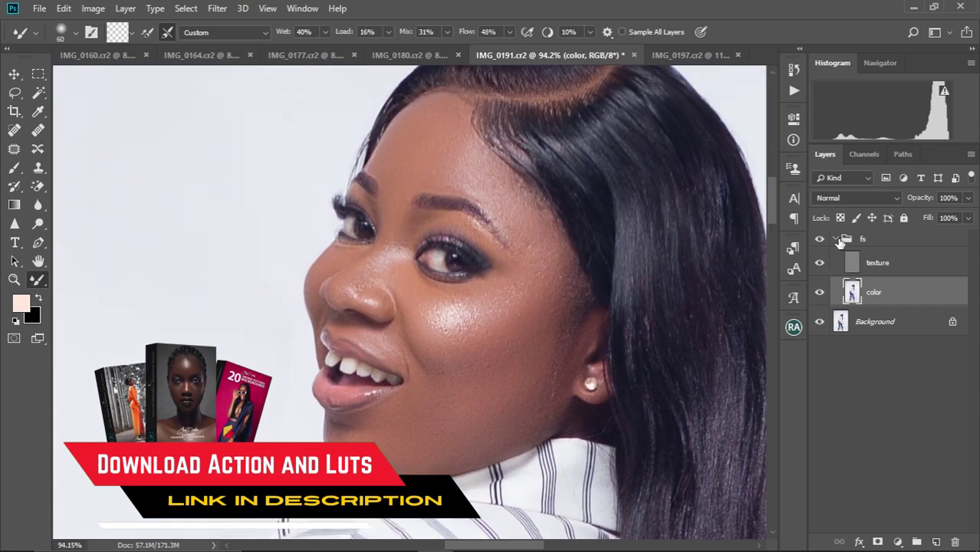
Step: Collapse the fs group and run the Teeth and Eye whitening action above it
{"action": "left_click", "coordinate": [837, 240]}
{"action": "left_click", "coordinate": [793, 93]}
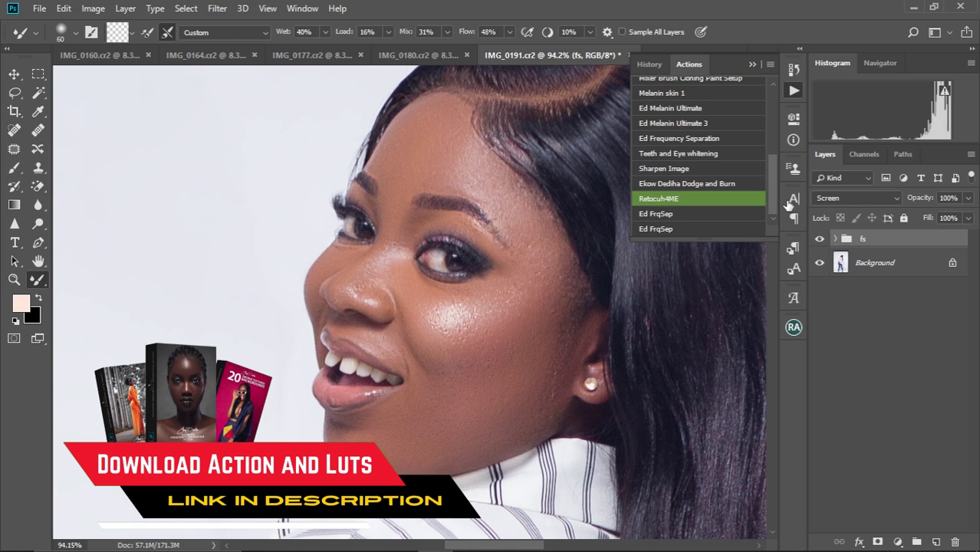
{"action": "left_click", "coordinate": [752, 64]}
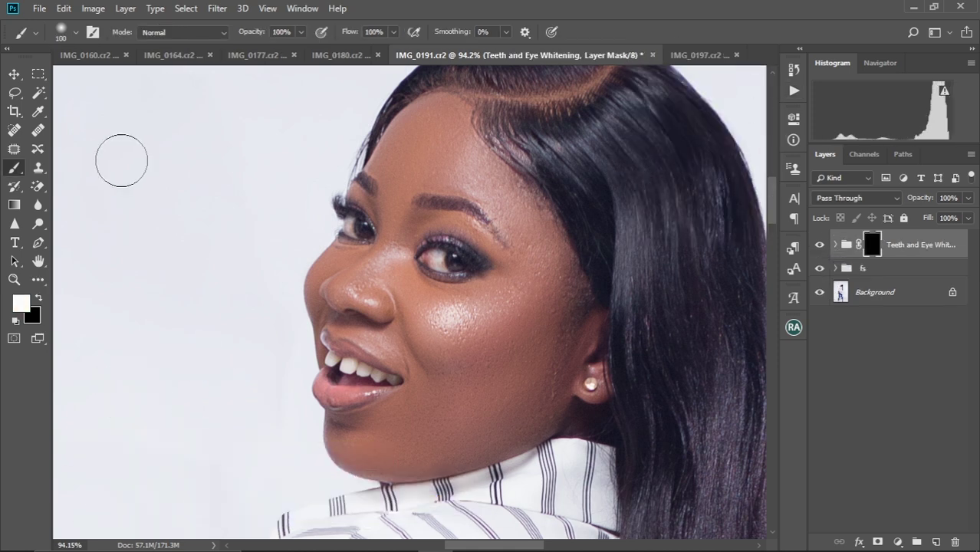
Step: Whiten all the visible teeth by painting white on the Teeth and Eye Whitening mask with the brush reduced to size 10
{"action": "scroll", "coordinate": [414, 294], "scroll_direction": "up", "scroll_amount": 5}
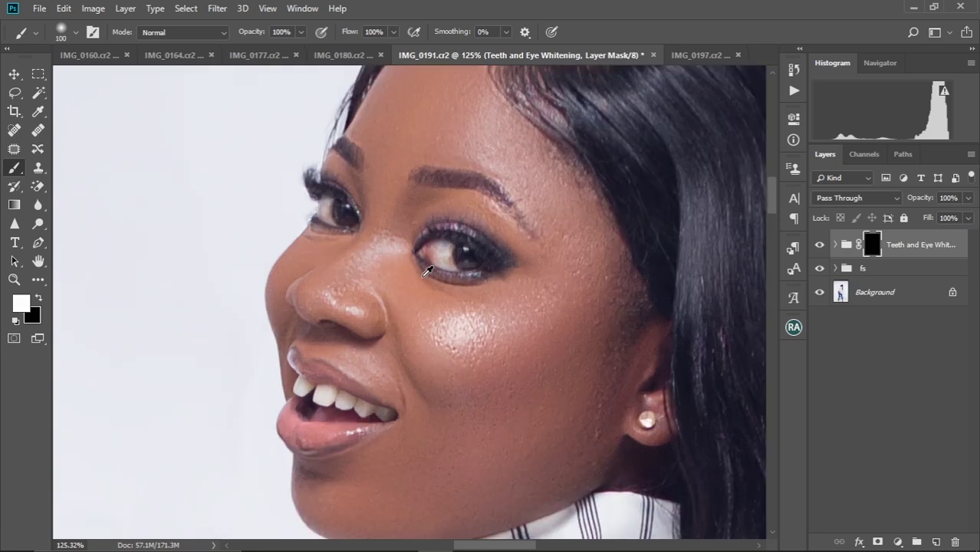
{"action": "left_click_drag", "start_coordinate": [392, 369], "coordinate": [427, 286]}
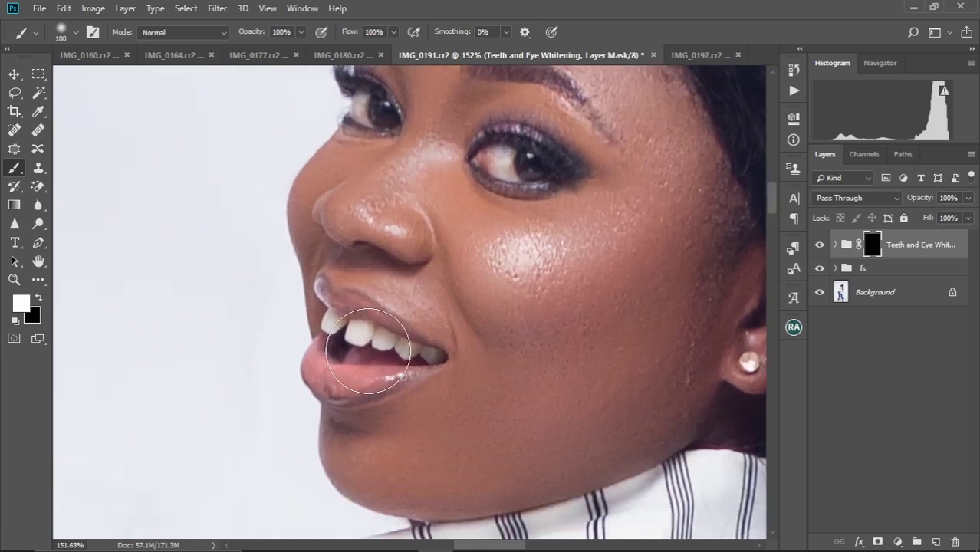
{"action": "key", "text": "bracketleft"}
{"action": "key", "text": "bracketleft"}
{"action": "key", "text": "bracketleft"}
{"action": "key", "text": "bracketleft"}
{"action": "key", "text": "bracketleft"}
{"action": "key", "text": "bracketleft"}
{"action": "key", "text": "bracketleft"}
{"action": "scroll", "coordinate": [366, 349], "scroll_direction": "up", "scroll_amount": 3}
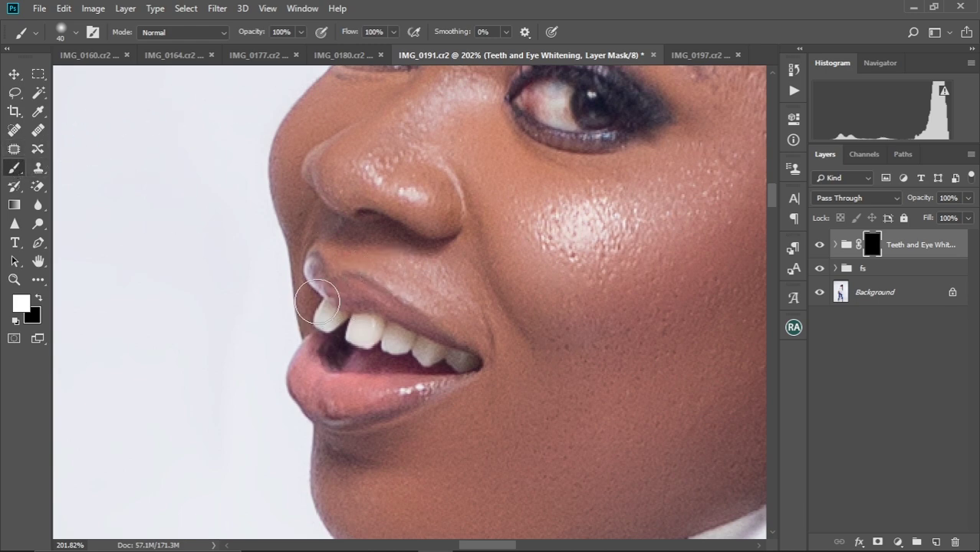
{"action": "key", "text": "bracketleft"}
{"action": "key", "text": "bracketleft"}
{"action": "key", "text": "bracketleft"}
{"action": "key", "text": "bracketleft"}
{"action": "scroll", "coordinate": [334, 311], "scroll_direction": "up", "scroll_amount": 3}
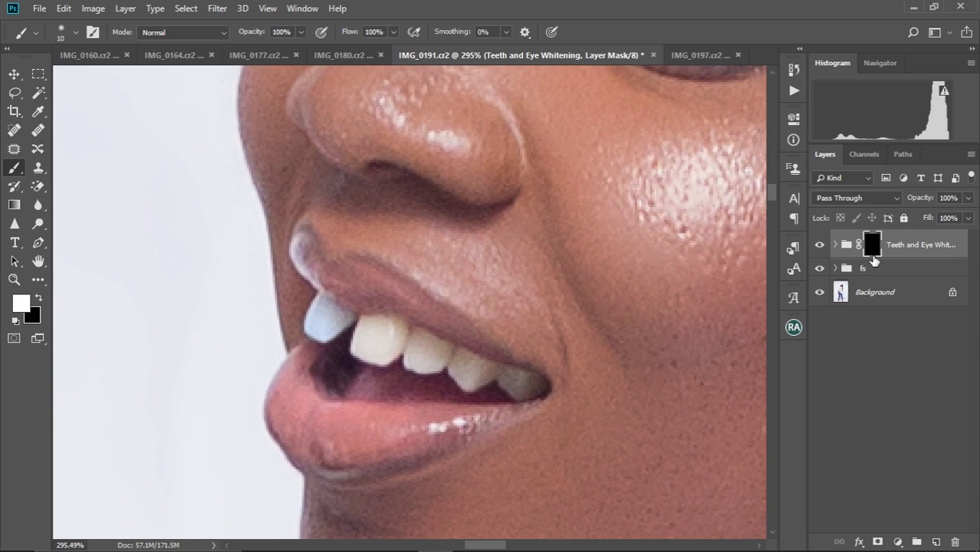
{"action": "mouse_move", "coordinate": [360, 335]}
{"action": "left_mouse_down"}
{"action": "mouse_move", "coordinate": [391, 328]}
{"action": "mouse_move", "coordinate": [392, 346]}
{"action": "mouse_move", "coordinate": [386, 354]}
{"action": "mouse_move", "coordinate": [383, 333]}
{"action": "mouse_move", "coordinate": [361, 355]}
{"action": "left_mouse_up"}
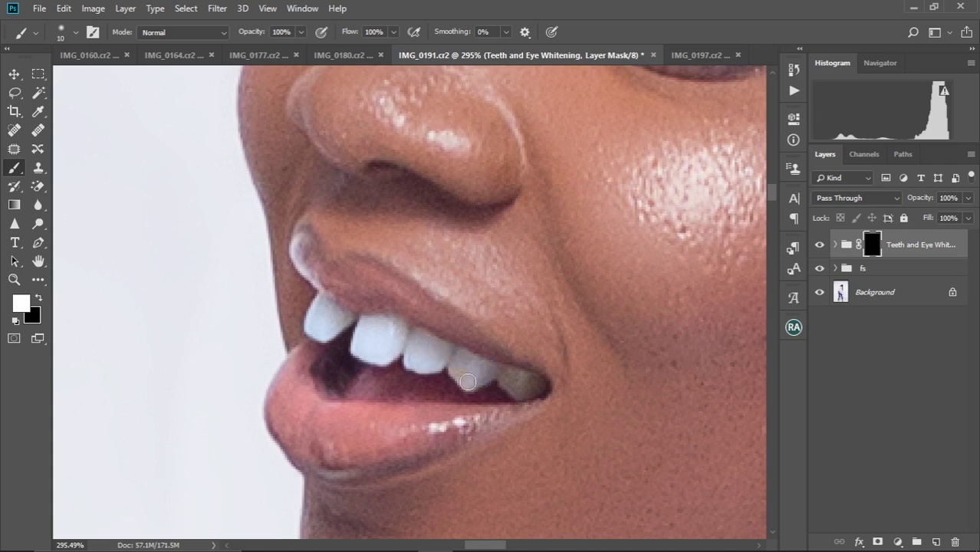
{"action": "mouse_move", "coordinate": [484, 378]}
{"action": "left_mouse_down"}
{"action": "mouse_move", "coordinate": [540, 386]}
{"action": "mouse_move", "coordinate": [516, 393]}
{"action": "mouse_move", "coordinate": [493, 373]}
{"action": "mouse_move", "coordinate": [478, 380]}
{"action": "mouse_move", "coordinate": [498, 369]}
{"action": "mouse_move", "coordinate": [536, 386]}
{"action": "left_mouse_up"}
Step: Whiten the whites of both eyes by painting on the same mask with the size 10 brush
{"action": "scroll", "coordinate": [505, 282], "scroll_direction": "up", "scroll_amount": 10}
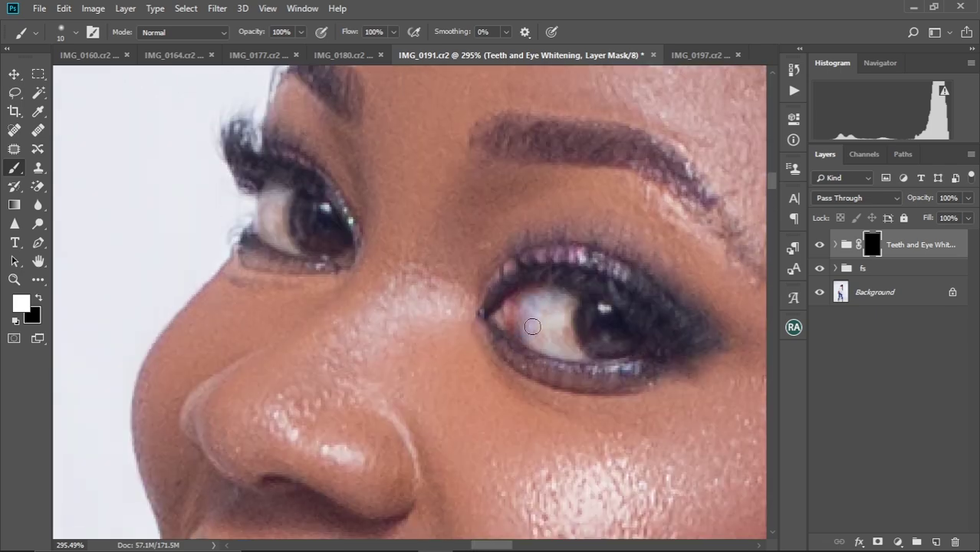
{"action": "mouse_move", "coordinate": [532, 326]}
{"action": "left_mouse_down"}
{"action": "mouse_move", "coordinate": [540, 341]}
{"action": "mouse_move", "coordinate": [568, 306]}
{"action": "mouse_move", "coordinate": [569, 343]}
{"action": "left_mouse_up"}
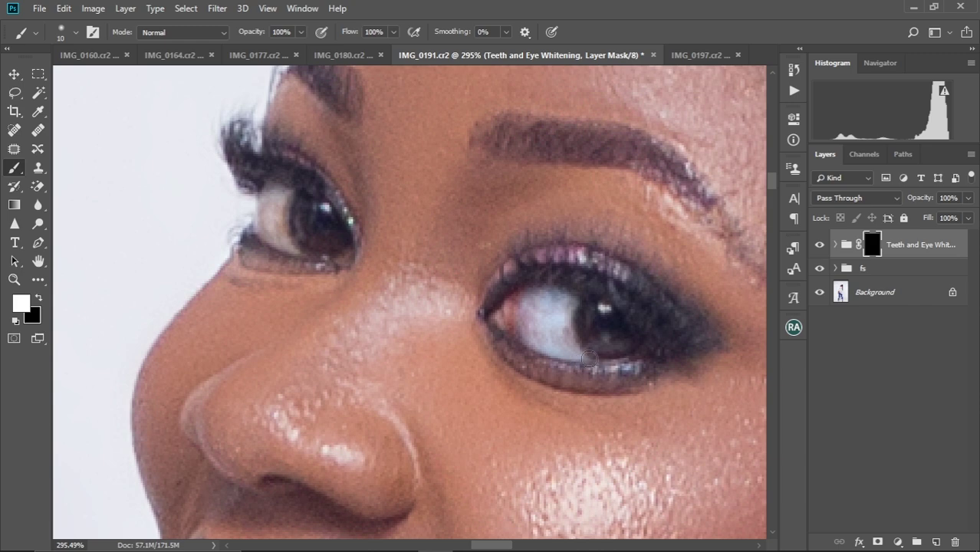
{"action": "left_click_drag", "start_coordinate": [470, 321], "coordinate": [572, 428]}
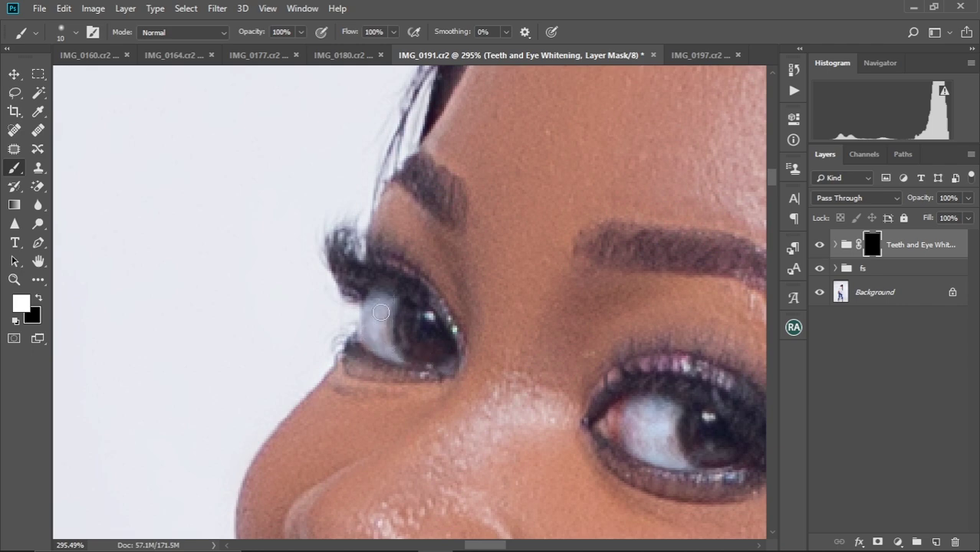
Step: Add a Curves adjustment above Channel Mixer 1 in the Teeth and Eye Whitening group and raise its RGB midtones around input 115
{"action": "scroll", "coordinate": [459, 312], "scroll_direction": "down", "scroll_amount": 5}
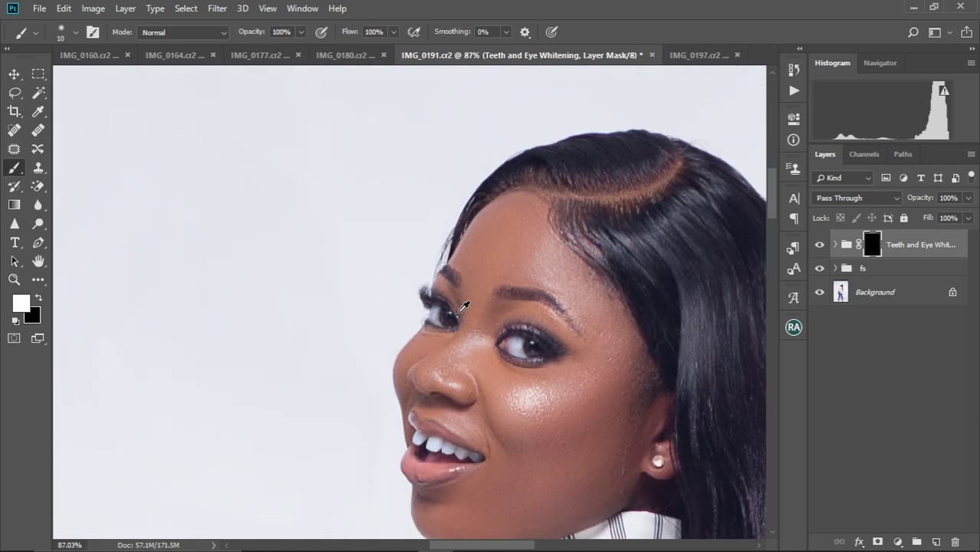
{"action": "left_click_drag", "start_coordinate": [520, 326], "coordinate": [468, 252]}
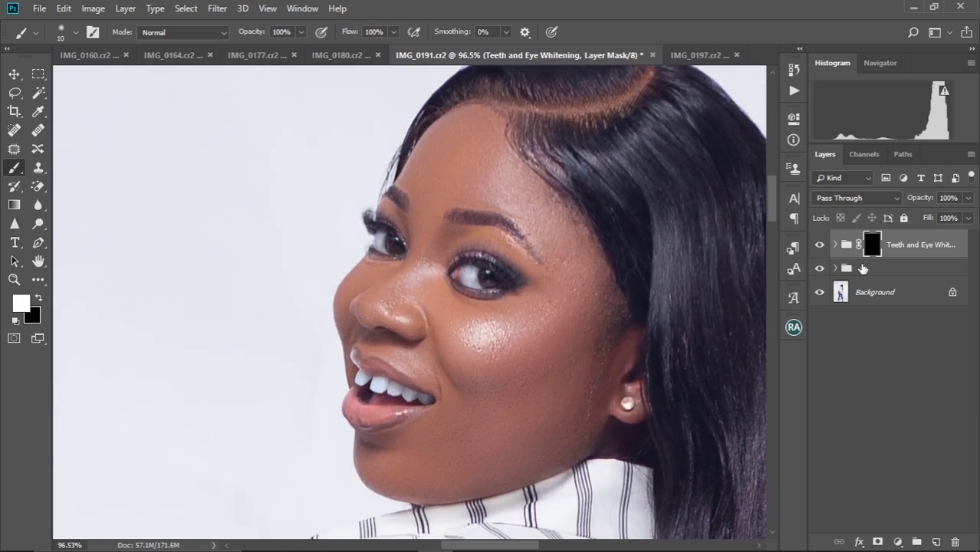
{"action": "left_click", "coordinate": [835, 246]}
{"action": "left_click", "coordinate": [911, 281]}
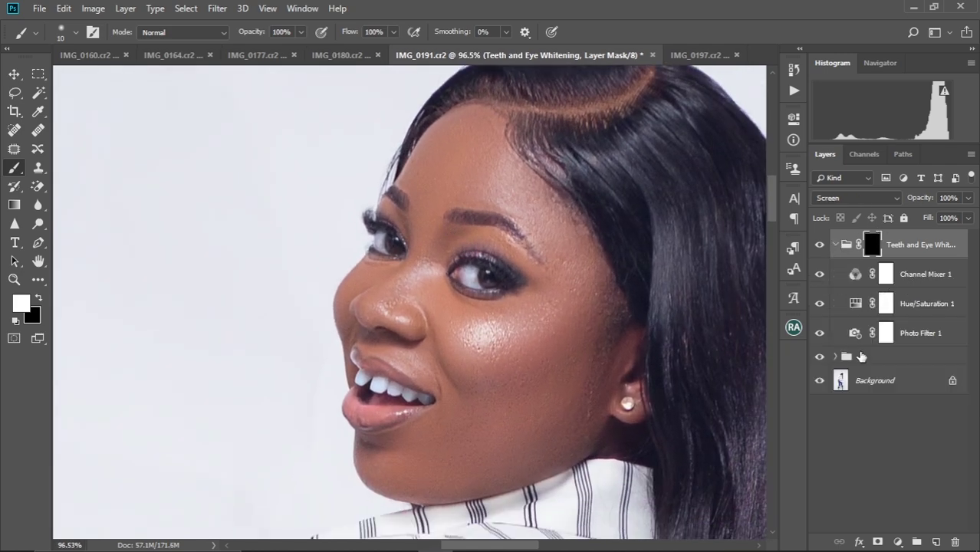
{"action": "left_click", "coordinate": [897, 541]}
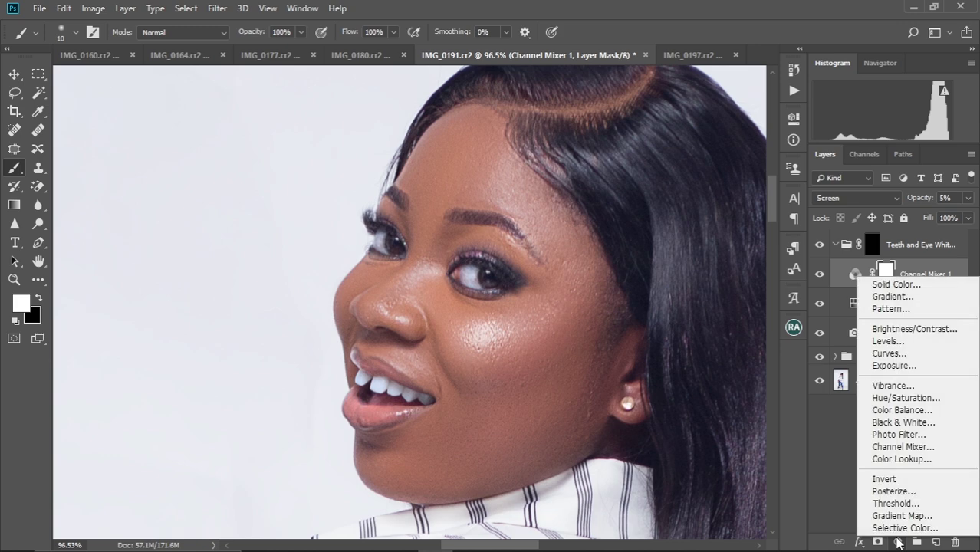
{"action": "left_click", "coordinate": [891, 353]}
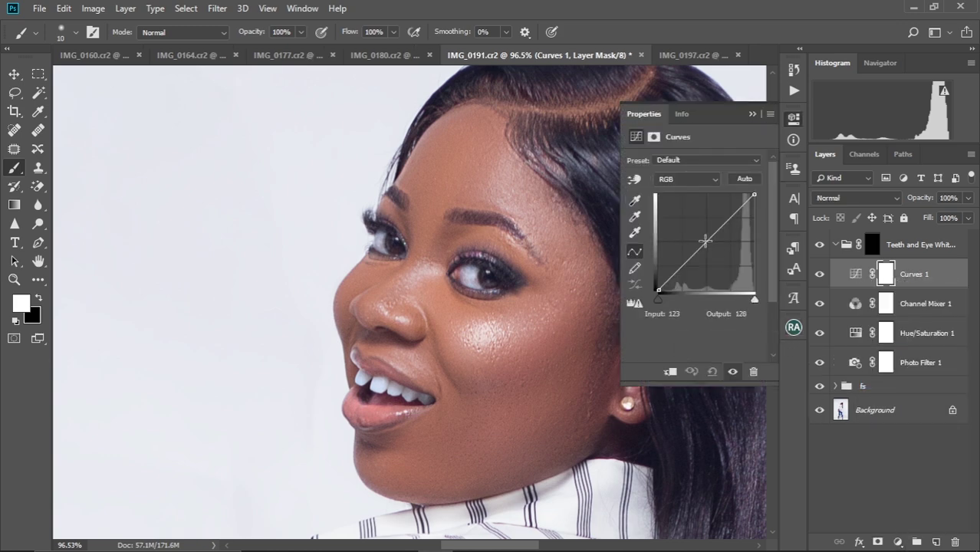
{"action": "left_click_drag", "start_coordinate": [705, 241], "coordinate": [704, 238]}
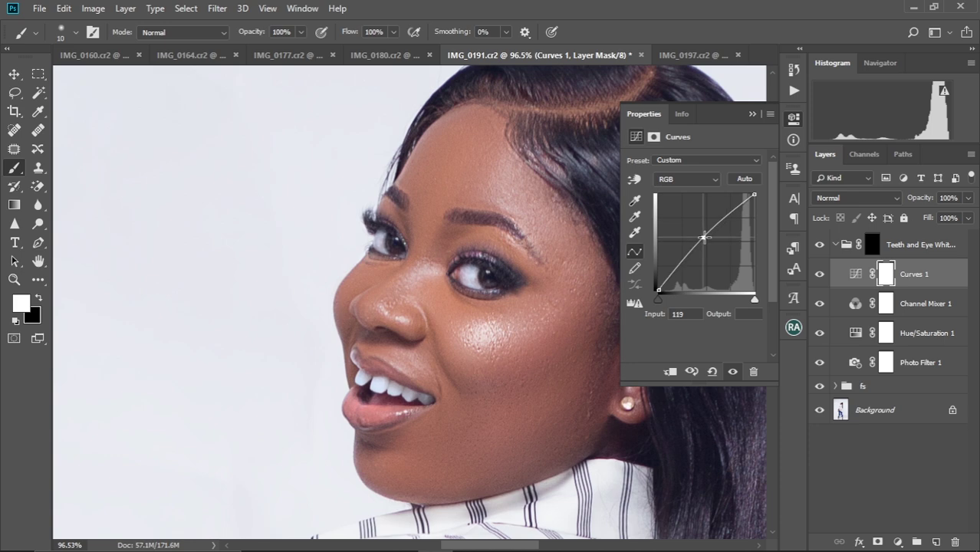
{"action": "left_click_drag", "start_coordinate": [704, 238], "coordinate": [702, 237]}
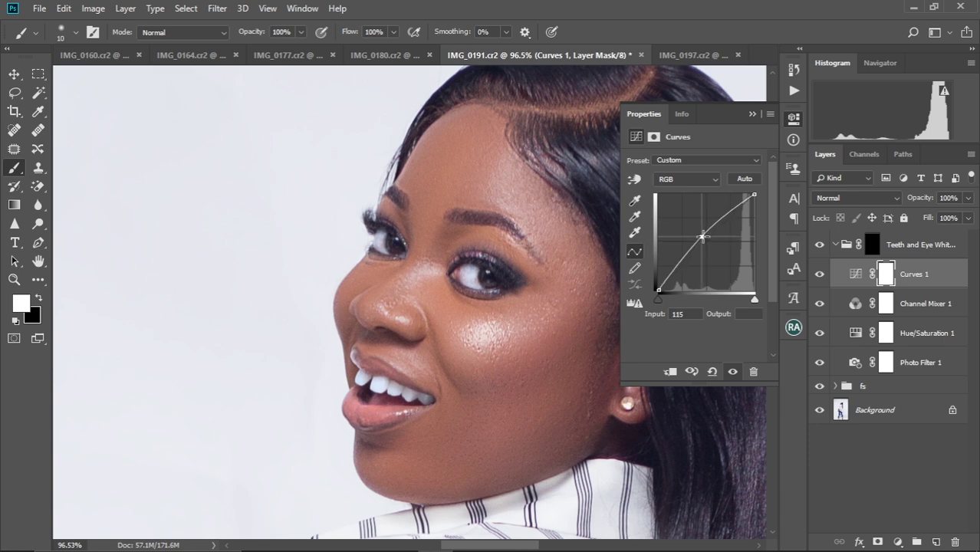
{"action": "left_click", "coordinate": [752, 115]}
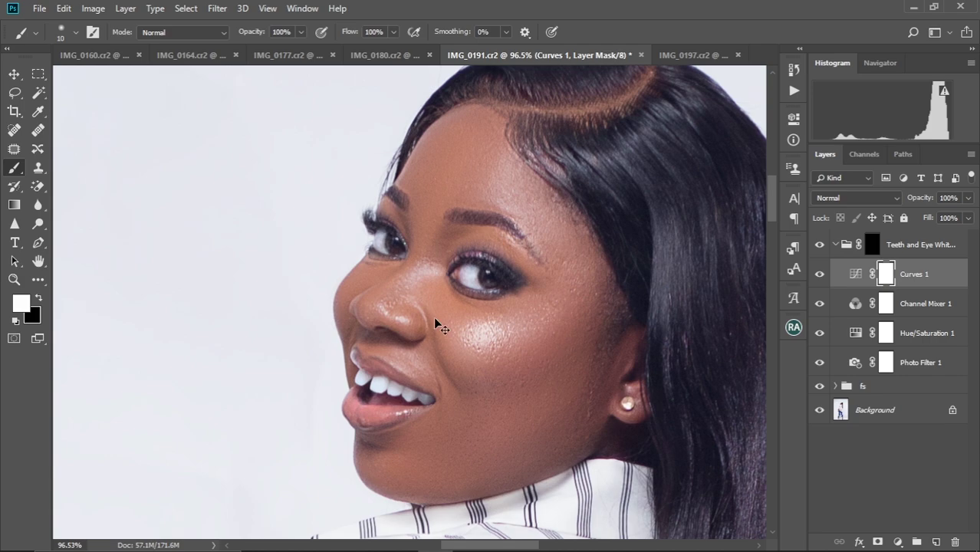
Step: Compare the retouched portrait with the Background layer alone, on the full figure and close up on the face
{"action": "key", "text": "ctrl+0"}
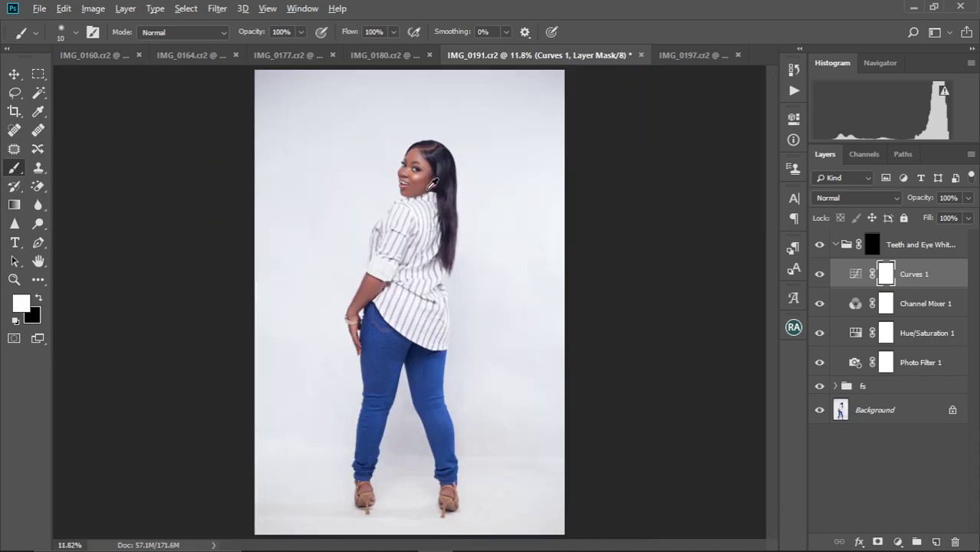
{"action": "scroll", "coordinate": [432, 184], "scroll_direction": "up", "scroll_amount": 6}
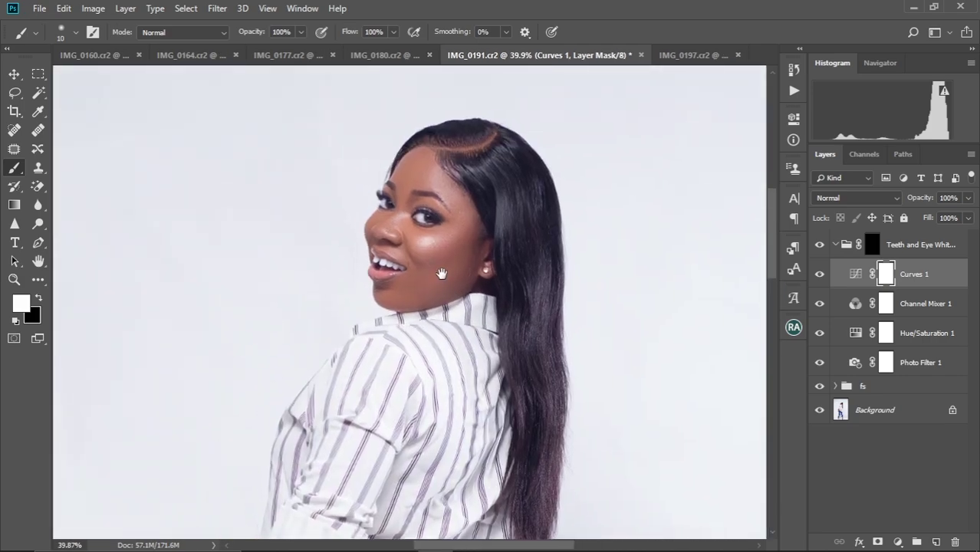
{"action": "scroll", "coordinate": [442, 274], "scroll_direction": "down", "scroll_amount": 3}
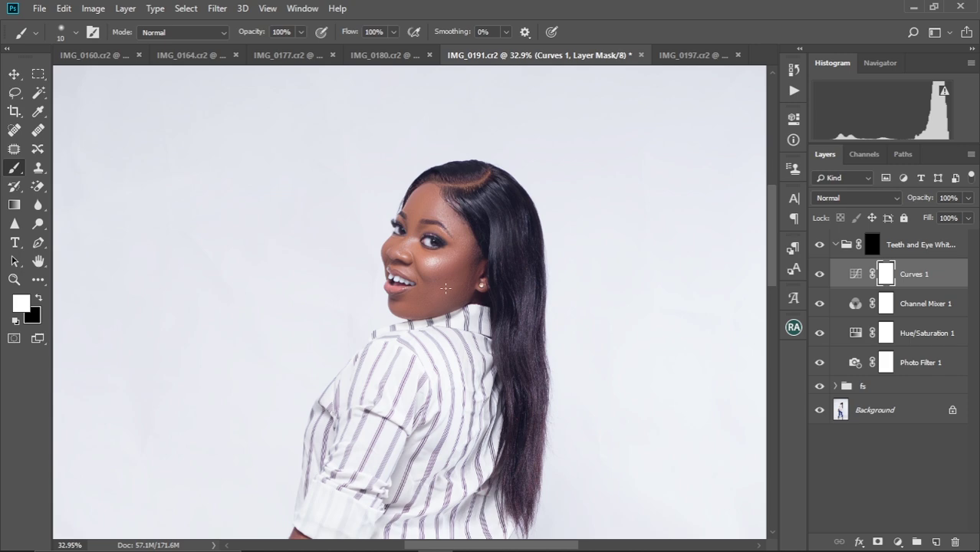
{"action": "key", "text": "ctrl+0"}
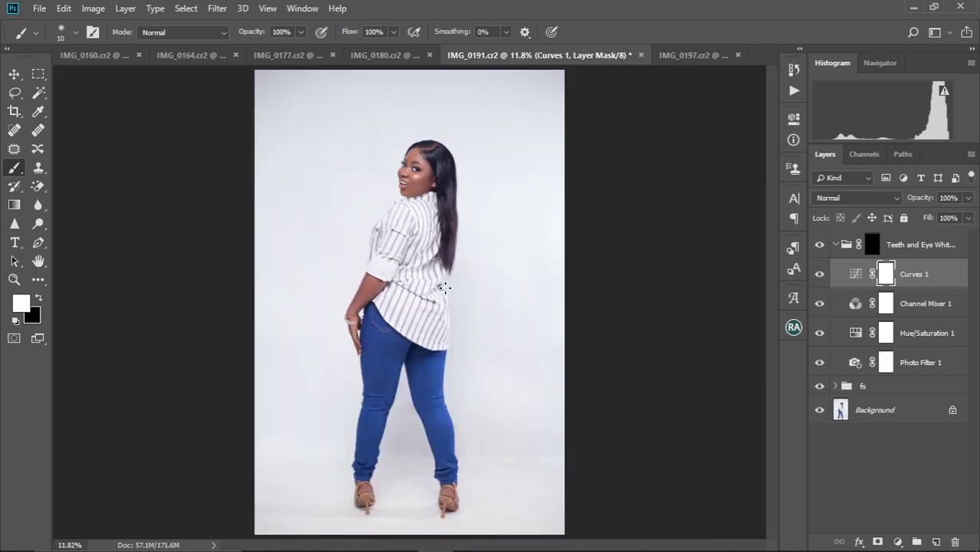
{"action": "left_click", "coordinate": [821, 413], "text": "alt"}
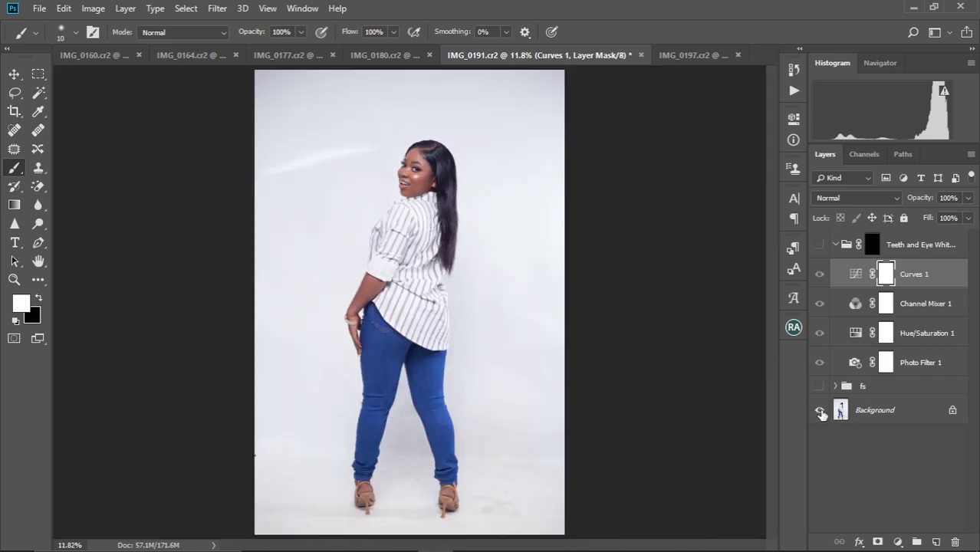
{"action": "left_click", "coordinate": [821, 413], "text": "alt"}
{"action": "left_click", "coordinate": [821, 412], "text": "alt"}
{"action": "left_click", "coordinate": [820, 412], "text": "alt"}
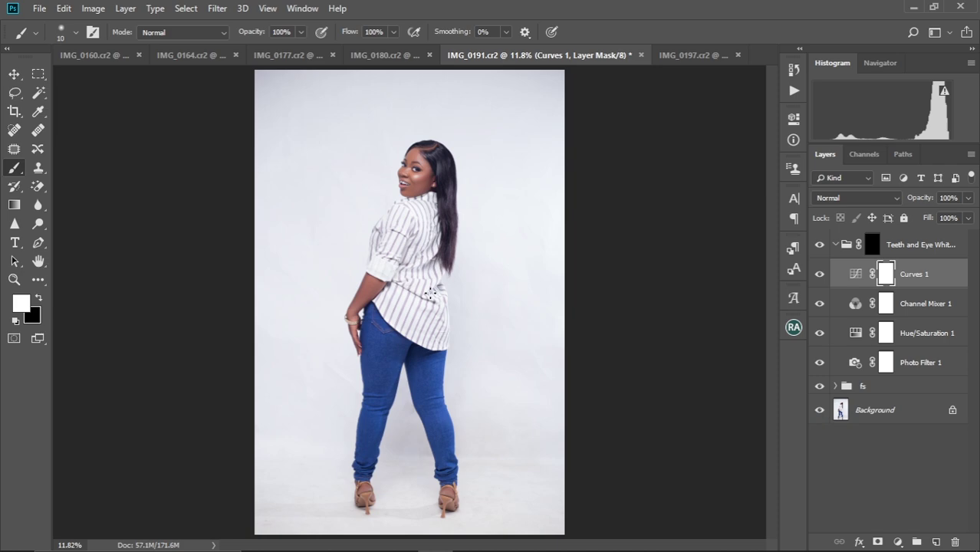
{"action": "scroll", "coordinate": [408, 178], "scroll_direction": "up", "scroll_amount": 10}
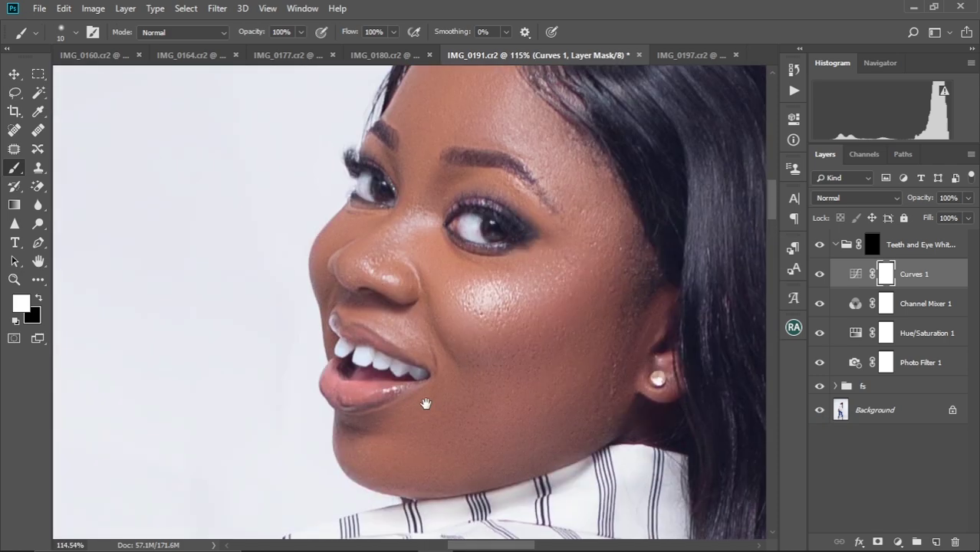
{"action": "left_click_drag", "start_coordinate": [425, 404], "coordinate": [421, 464]}
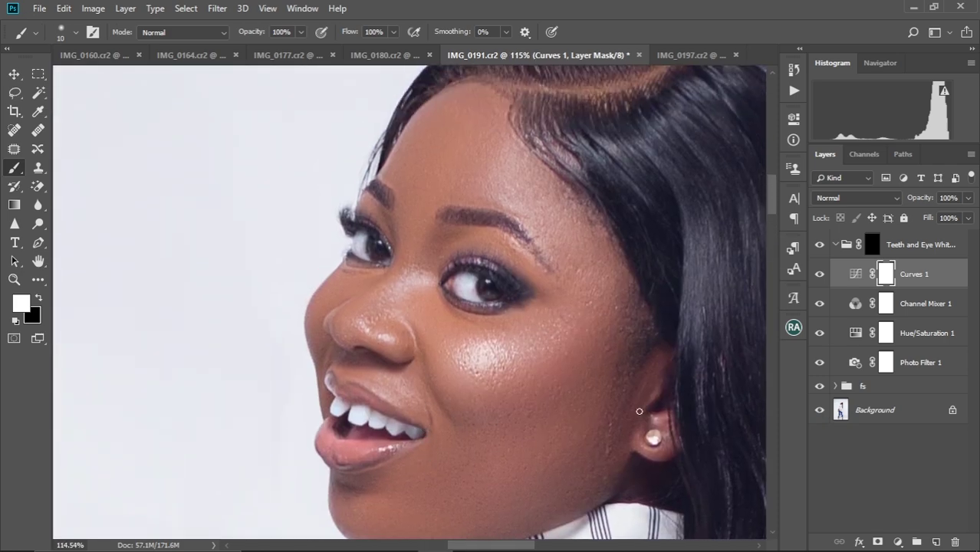
{"action": "left_click", "coordinate": [821, 414], "text": "alt"}
{"action": "left_click", "coordinate": [820, 414], "text": "alt"}
{"action": "key", "text": "ctrl+0"}
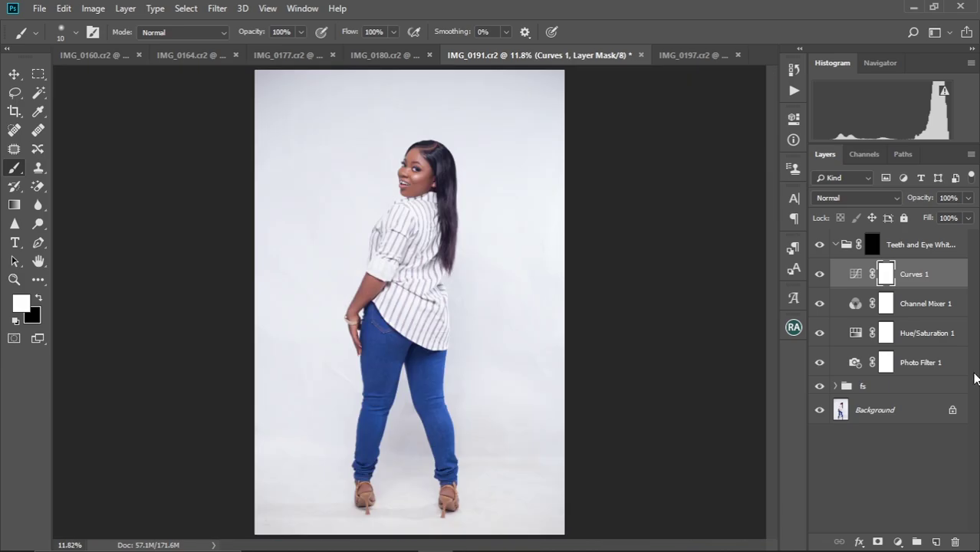
Step: Blend the uneven backdrop tones around the figure on the fs group's color layer with the Mixer Brush enlarged to size 1200
{"action": "left_click", "coordinate": [836, 244]}
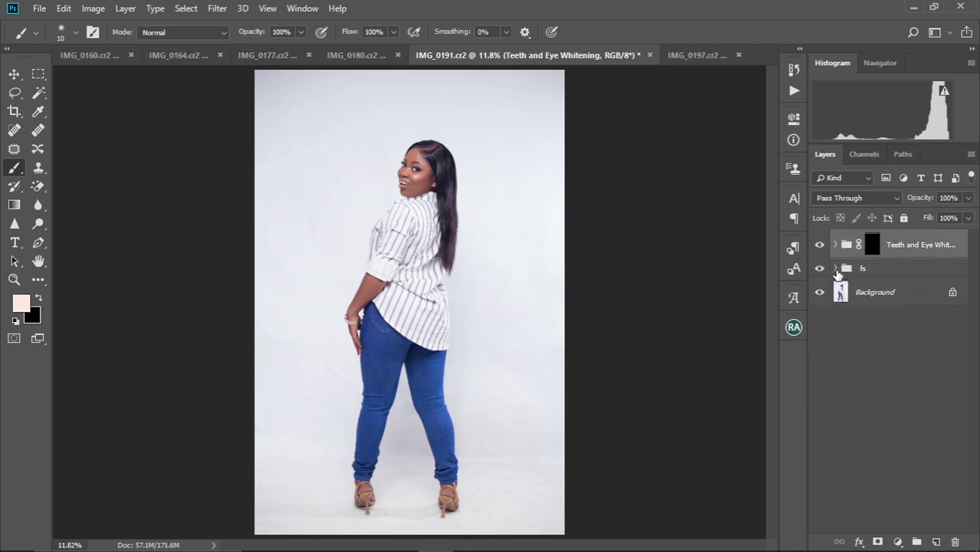
{"action": "left_click", "coordinate": [835, 268]}
{"action": "left_click", "coordinate": [886, 327]}
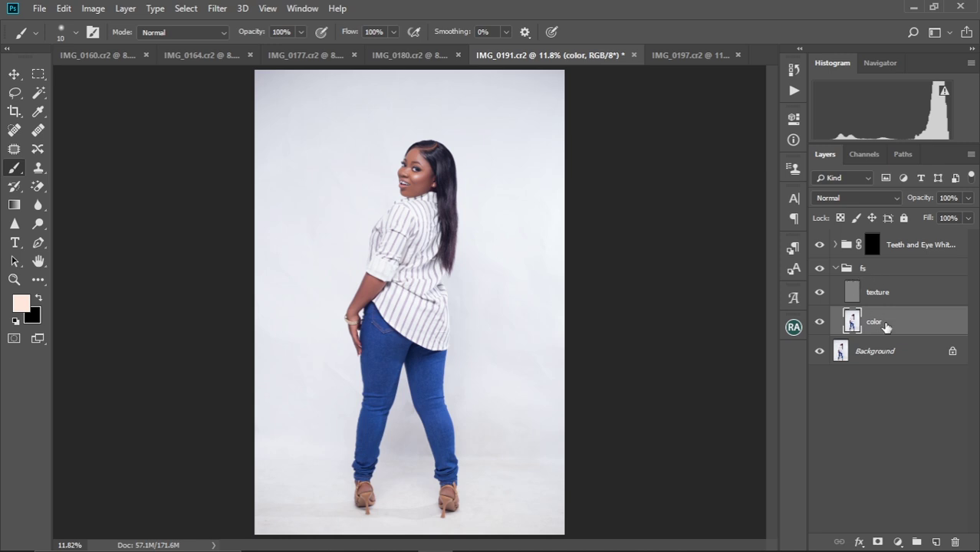
{"action": "key", "text": "shift+b"}
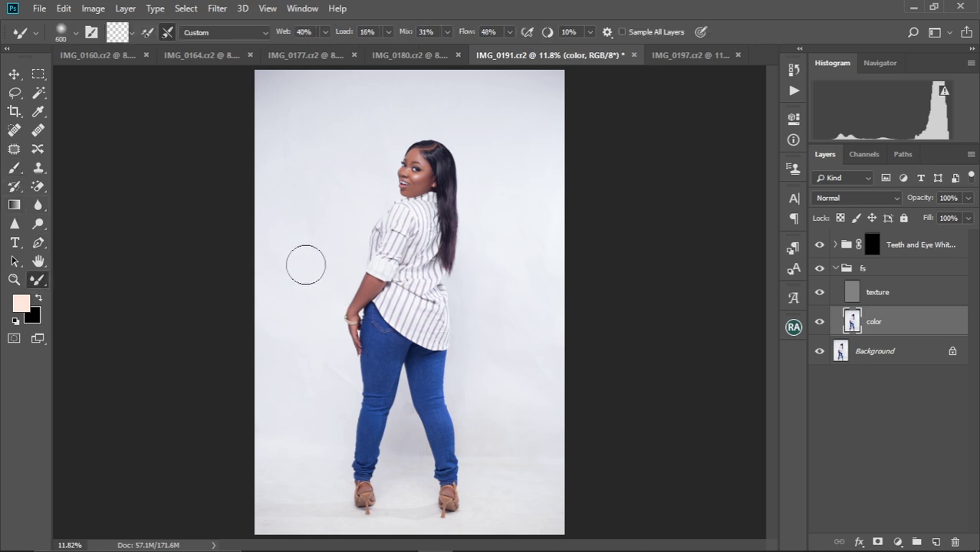
{"action": "key", "text": "bracketright"}
{"action": "key", "text": "bracketright"}
{"action": "key", "text": "bracketright"}
{"action": "key", "text": "bracketright"}
{"action": "key", "text": "bracketright"}
{"action": "key", "text": "bracketright"}
{"action": "key", "text": "bracketright"}
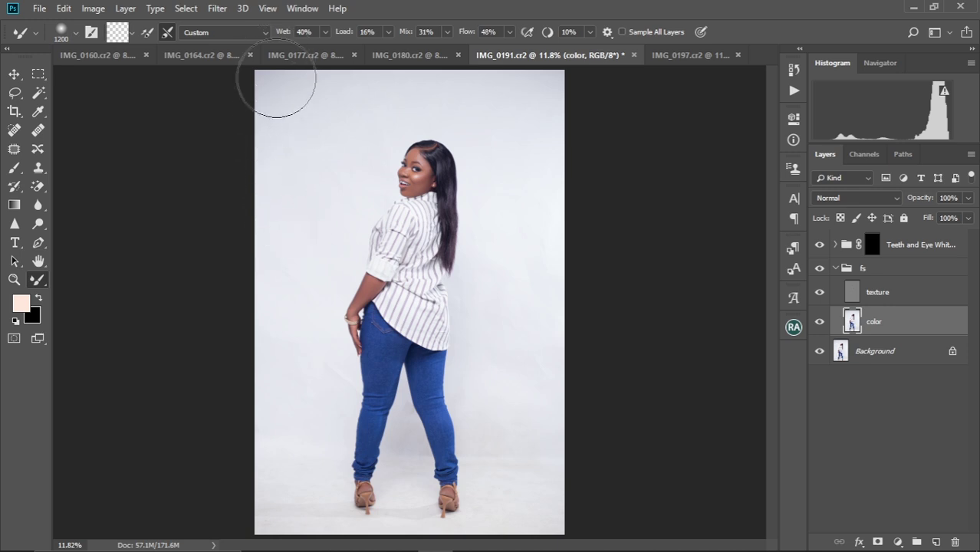
{"action": "left_click_drag", "start_coordinate": [268, 104], "coordinate": [286, 179]}
{"action": "mouse_move", "coordinate": [326, 79]}
{"action": "left_mouse_down"}
{"action": "mouse_move", "coordinate": [310, 144]}
{"action": "mouse_move", "coordinate": [298, 152]}
{"action": "left_mouse_up"}
{"action": "left_click_drag", "start_coordinate": [312, 35], "coordinate": [261, 145]}
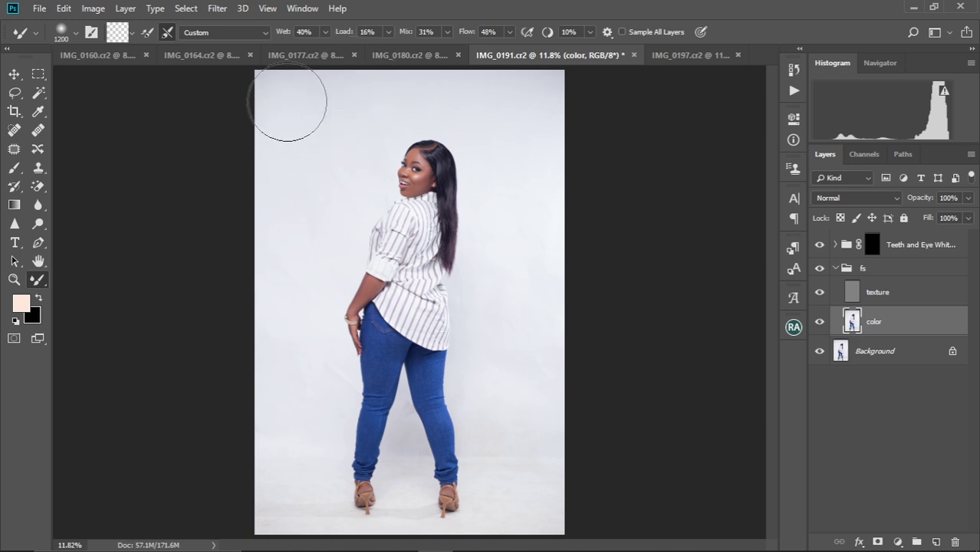
{"action": "mouse_move", "coordinate": [259, 84]}
{"action": "left_mouse_down"}
{"action": "mouse_move", "coordinate": [302, 146]}
{"action": "mouse_move", "coordinate": [292, 176]}
{"action": "mouse_move", "coordinate": [334, 163]}
{"action": "left_mouse_up"}
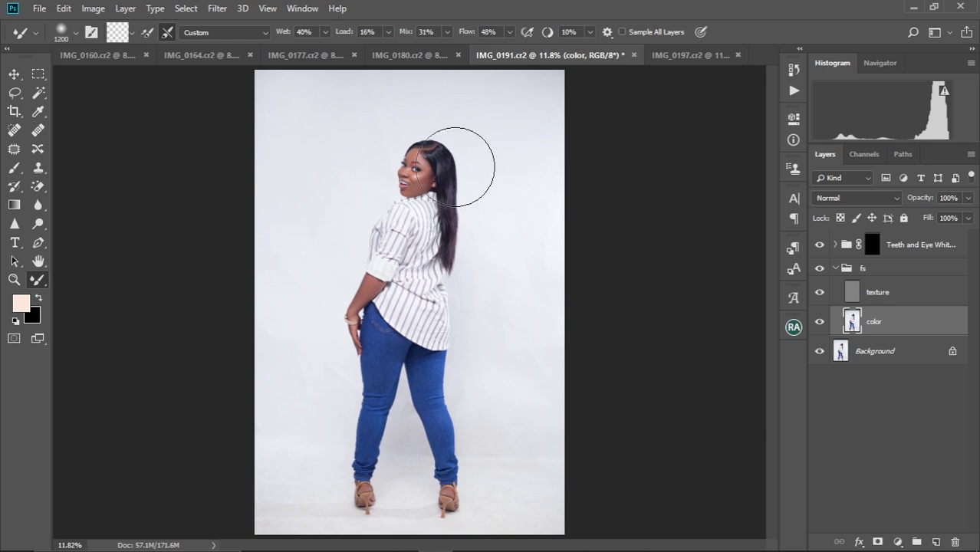
{"action": "left_click", "coordinate": [456, 167]}
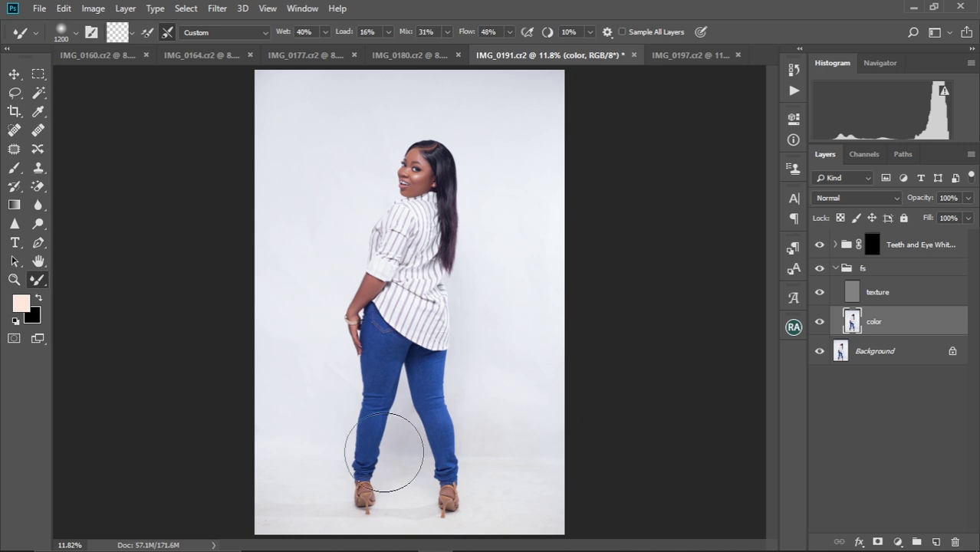
Step: Blend the uneven floor tones around the shoes on the color layer with the Mixer Brush reduced to size 175
{"action": "scroll", "coordinate": [403, 422], "scroll_direction": "up", "scroll_amount": 5}
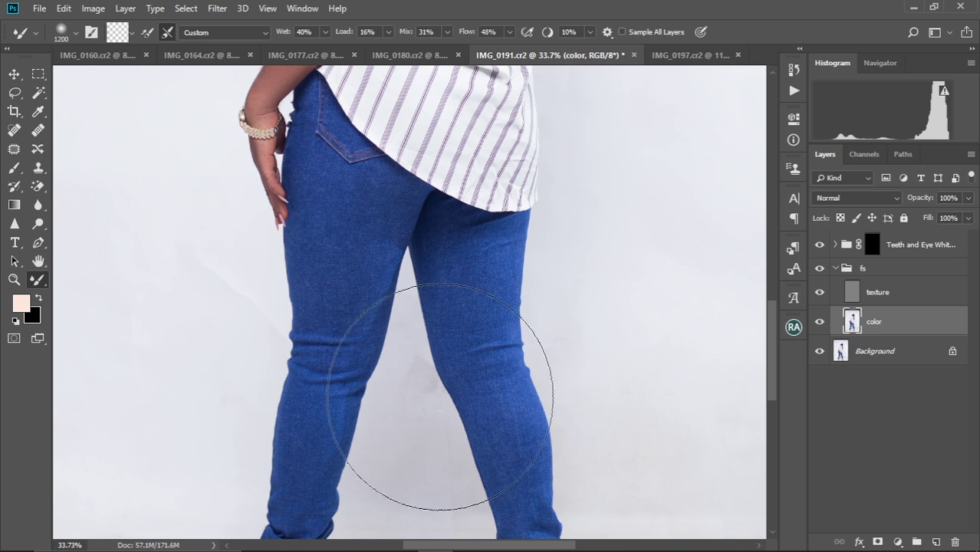
{"action": "mouse_move", "coordinate": [441, 396]}
{"action": "left_mouse_down"}
{"action": "mouse_move", "coordinate": [449, 262]}
{"action": "mouse_move", "coordinate": [612, 138]}
{"action": "left_mouse_up"}
{"action": "key", "text": "bracketleft"}
{"action": "key", "text": "bracketleft"}
{"action": "key", "text": "bracketleft"}
{"action": "key", "text": "bracketleft"}
{"action": "key", "text": "bracketleft"}
{"action": "key", "text": "bracketleft"}
{"action": "key", "text": "bracketleft"}
{"action": "key", "text": "bracketleft"}
{"action": "key", "text": "bracketleft"}
{"action": "key", "text": "bracketleft"}
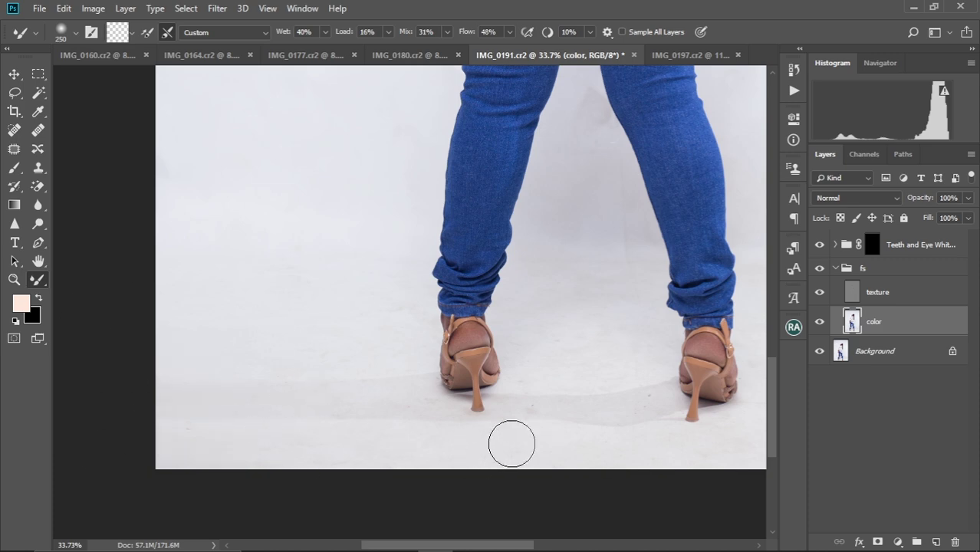
{"action": "key", "text": "bracketleft"}
{"action": "key", "text": "bracketleft"}
{"action": "key", "text": "bracketleft"}
{"action": "key", "text": "bracketleft"}
{"action": "key", "text": "bracketleft"}
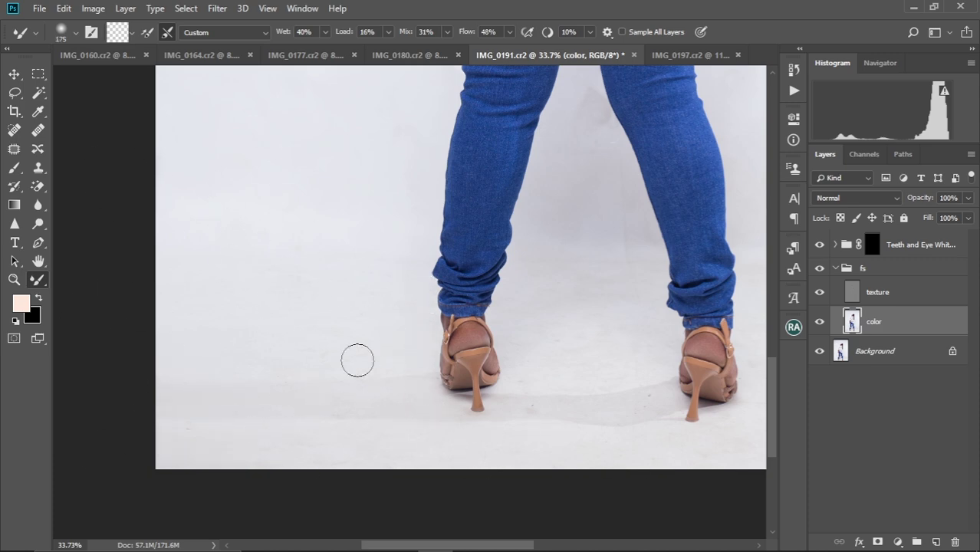
Step: Even out the floor and backdrop between the lower legs with the Mixer Brush at sizes between 150 and 200
{"action": "key", "text": "bracketright"}
{"action": "key", "text": "bracketright"}
{"action": "key", "text": "bracketright"}
{"action": "key", "text": "bracketright"}
{"action": "scroll", "coordinate": [530, 410], "scroll_direction": "up", "scroll_amount": 2}
{"action": "scroll", "coordinate": [530, 409], "scroll_direction": "up", "scroll_amount": 1}
{"action": "left_click_drag", "start_coordinate": [530, 410], "coordinate": [371, 434]}
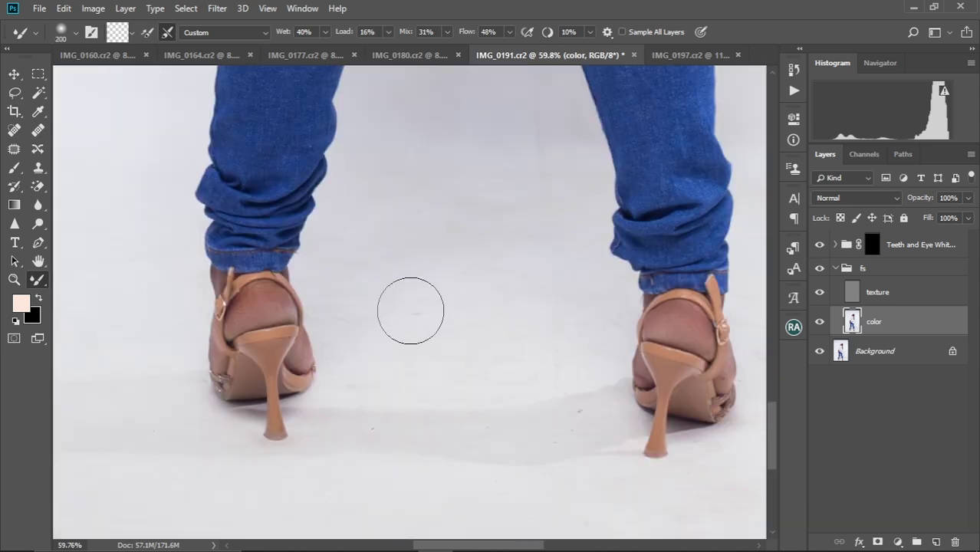
{"action": "left_click_drag", "start_coordinate": [409, 310], "coordinate": [385, 396]}
{"action": "key", "text": "bracketright"}
{"action": "key", "text": "bracketright"}
{"action": "key", "text": "bracketright"}
{"action": "key", "text": "bracketleft"}
{"action": "key", "text": "bracketleft"}
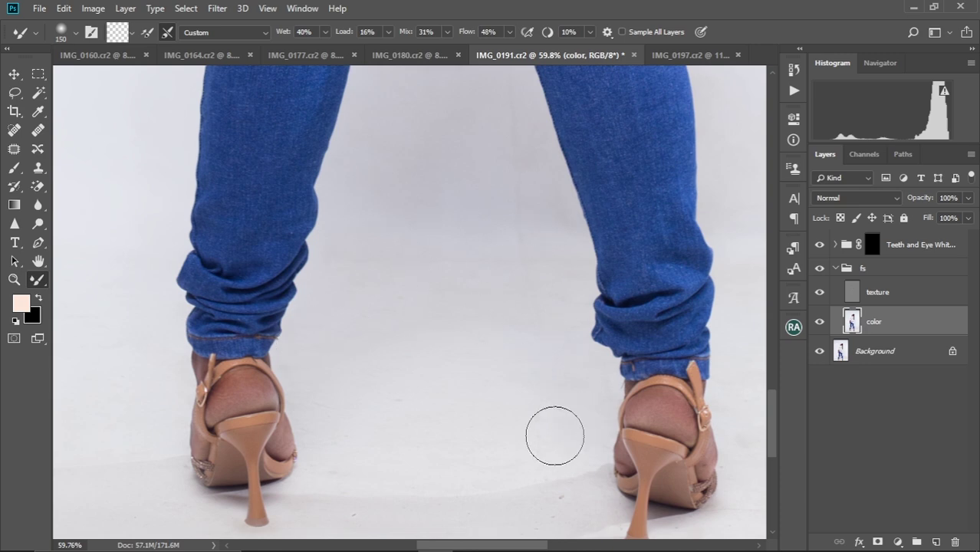
{"action": "left_click_drag", "start_coordinate": [478, 499], "coordinate": [425, 362]}
Step: Remove the specks and marks on the floor around both shoes on the texture layer with the size 35 Spot Healing Brush
{"action": "key", "text": "alt+bracketright"}
{"action": "key", "text": "j"}
{"action": "left_click_drag", "start_coordinate": [501, 365], "coordinate": [514, 358]}
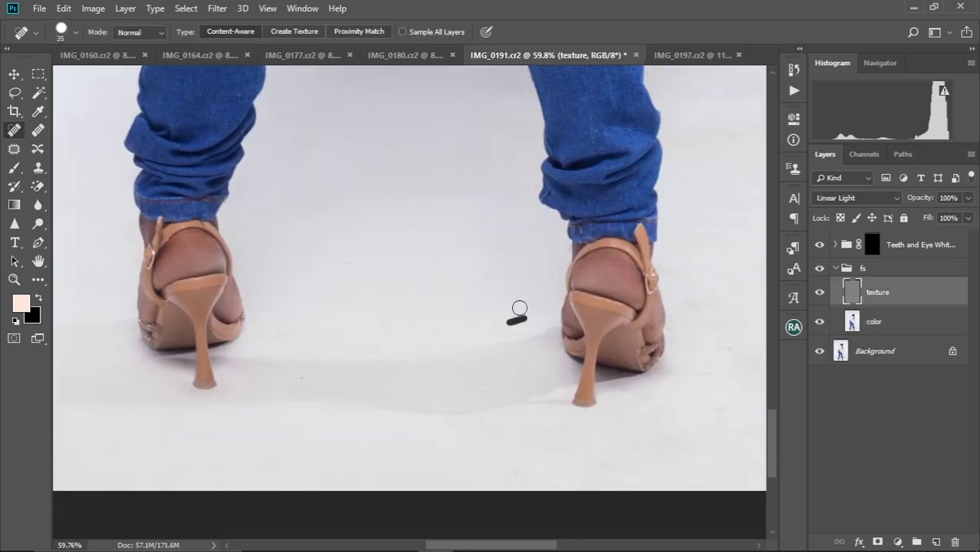
{"action": "left_click_drag", "start_coordinate": [382, 382], "coordinate": [350, 386]}
{"action": "left_click_drag", "start_coordinate": [521, 357], "coordinate": [397, 332]}
{"action": "left_click_drag", "start_coordinate": [414, 387], "coordinate": [304, 435]}
{"action": "left_click_drag", "start_coordinate": [585, 338], "coordinate": [552, 345]}
{"action": "left_click_drag", "start_coordinate": [517, 373], "coordinate": [498, 377]}
{"action": "left_click_drag", "start_coordinate": [721, 249], "coordinate": [700, 255]}
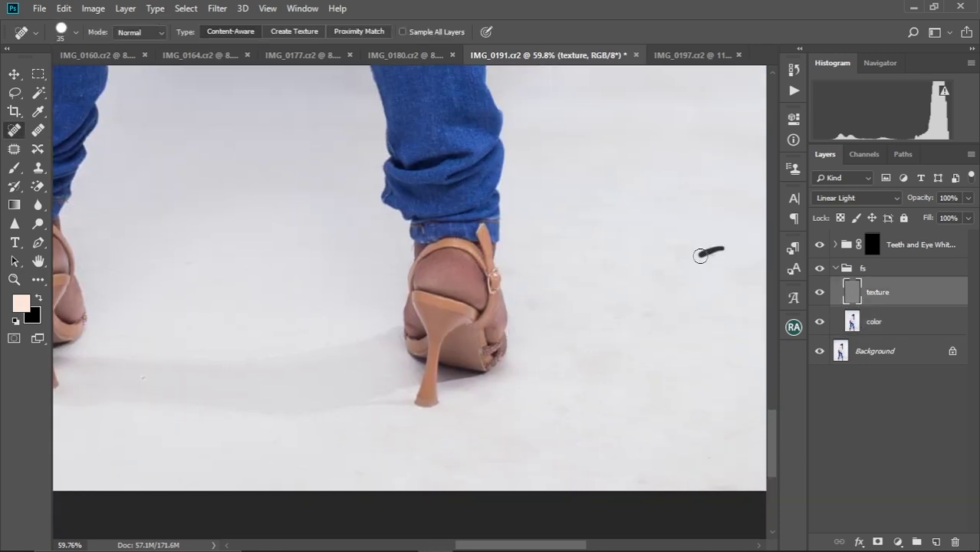
Step: Blend the floor and backdrop on the right side of the figure on the color layer with the Mixer Brush enlarged to size 400
{"action": "left_click", "coordinate": [857, 328]}
{"action": "key", "text": "b"}
{"action": "left_click_drag", "start_coordinate": [617, 323], "coordinate": [472, 332]}
{"action": "mouse_move", "coordinate": [677, 393]}
{"action": "left_mouse_down"}
{"action": "mouse_move", "coordinate": [386, 352]}
{"action": "mouse_move", "coordinate": [471, 413]}
{"action": "left_mouse_up"}
{"action": "key", "text": "bracketright"}
{"action": "key", "text": "bracketright"}
{"action": "left_click_drag", "start_coordinate": [457, 211], "coordinate": [389, 324]}
{"action": "left_click_drag", "start_coordinate": [353, 197], "coordinate": [416, 331]}
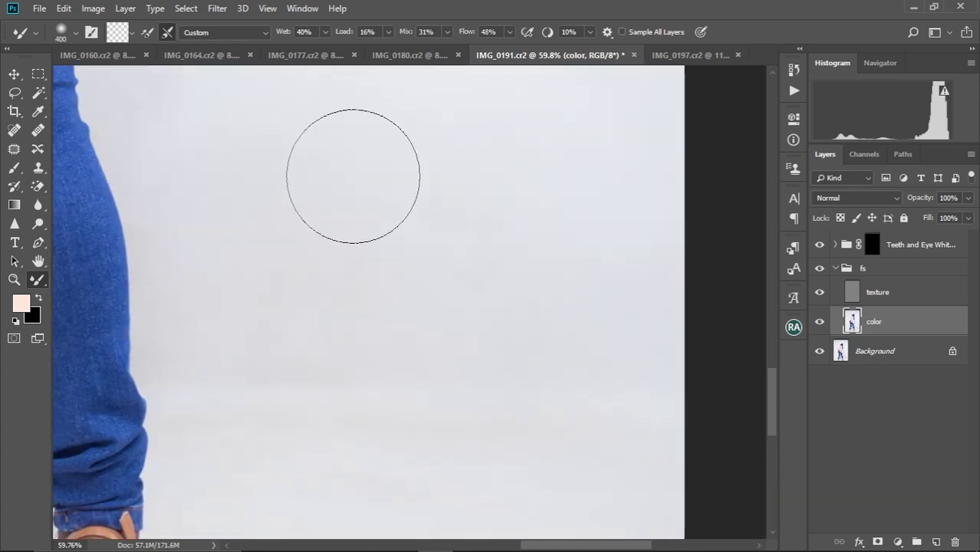
{"action": "left_click_drag", "start_coordinate": [407, 223], "coordinate": [425, 426]}
{"action": "left_click_drag", "start_coordinate": [278, 115], "coordinate": [287, 340]}
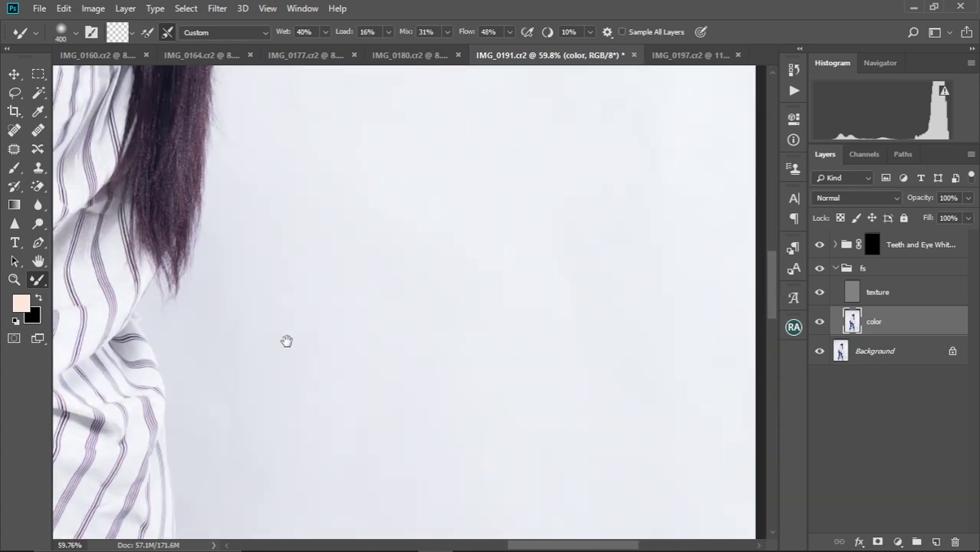
Step: Blend the backdrop patches between the thighs and knees with the Mixer Brush at sizes 175 to 250
{"action": "key", "text": "ctrl+0"}
{"action": "scroll", "coordinate": [333, 414], "scroll_direction": "up", "scroll_amount": 1}
{"action": "scroll", "coordinate": [368, 399], "scroll_direction": "up", "scroll_amount": 5}
{"action": "key", "text": "bracketleft"}
{"action": "key", "text": "bracketleft"}
{"action": "key", "text": "bracketleft"}
{"action": "key", "text": "bracketleft"}
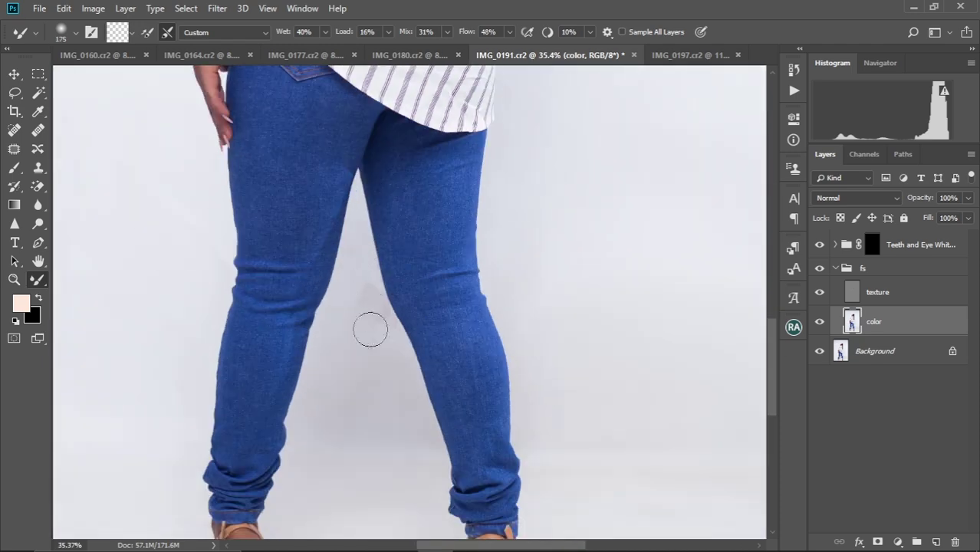
{"action": "left_click_drag", "start_coordinate": [207, 223], "coordinate": [325, 240]}
{"action": "key", "text": "bracketright"}
{"action": "key", "text": "bracketright"}
Step: Blend the remaining backdrop tones beside the figure with the Mixer Brush enlarged to size 800
{"action": "key", "text": "ctrl+0"}
{"action": "key", "text": "ctrl+minus"}
{"action": "key", "text": "ctrl+minus"}
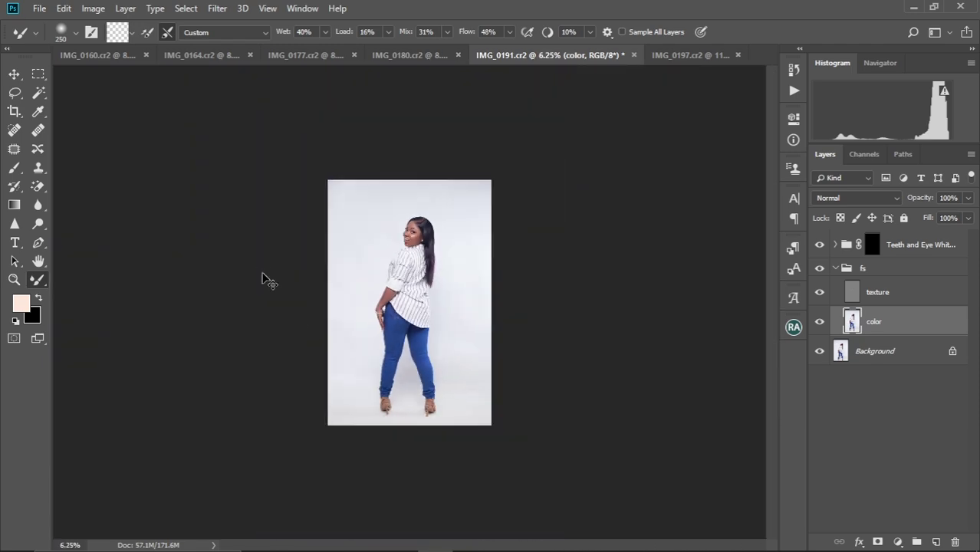
{"action": "key", "text": "ctrl+plus"}
{"action": "key", "text": "bracketright"}
{"action": "key", "text": "bracketright"}
{"action": "key", "text": "bracketright"}
{"action": "key", "text": "bracketright"}
{"action": "key", "text": "bracketright"}
{"action": "key", "text": "bracketright"}
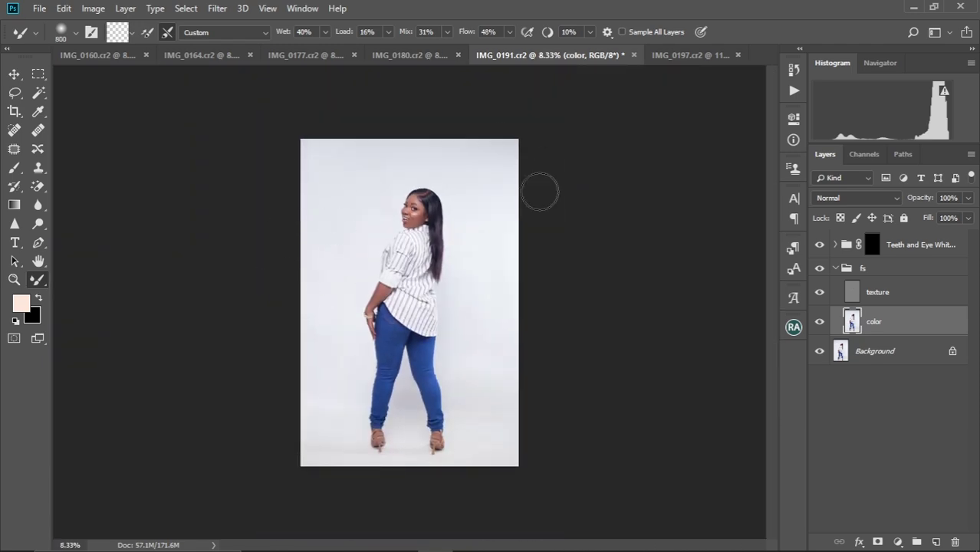
Step: Smooth the tones of the hair on the crown on the fs group's color layer with the Mixer Brush reduced to size 70
{"action": "key", "text": "alt+bracketright"}
{"action": "key", "text": "ctrl+0"}
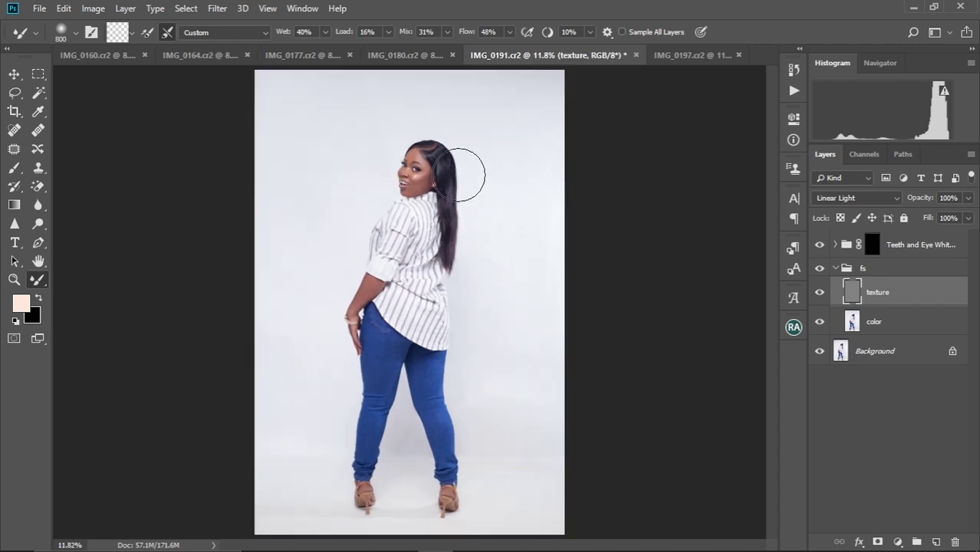
{"action": "scroll", "coordinate": [447, 168], "scroll_direction": "up", "scroll_amount": 3}
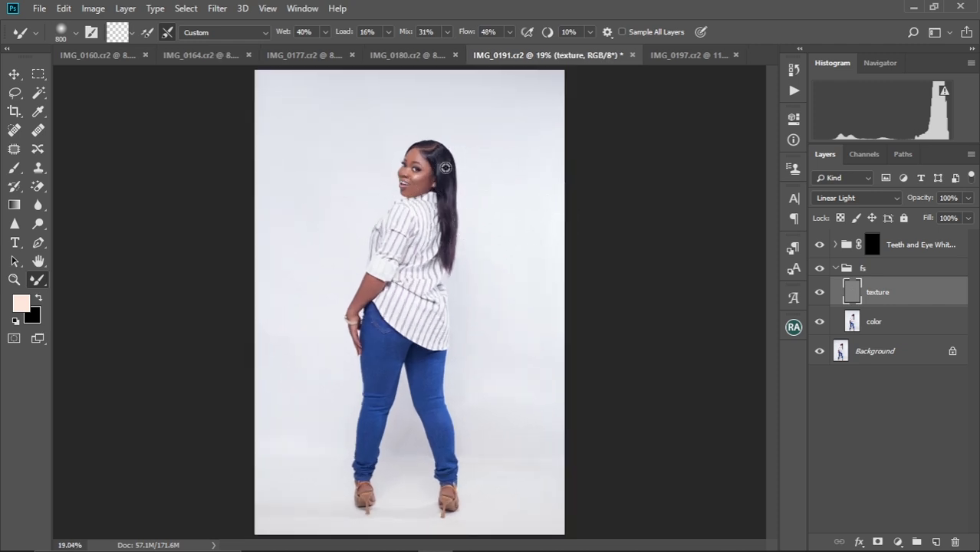
{"action": "scroll", "coordinate": [445, 167], "scroll_direction": "up", "scroll_amount": 3}
{"action": "left_click_drag", "start_coordinate": [416, 160], "coordinate": [468, 263]}
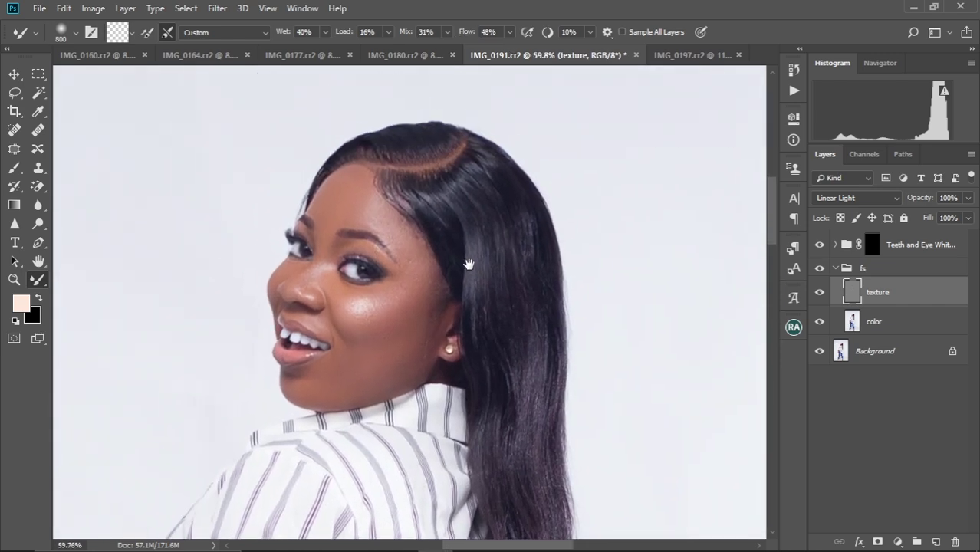
{"action": "left_click", "coordinate": [912, 327]}
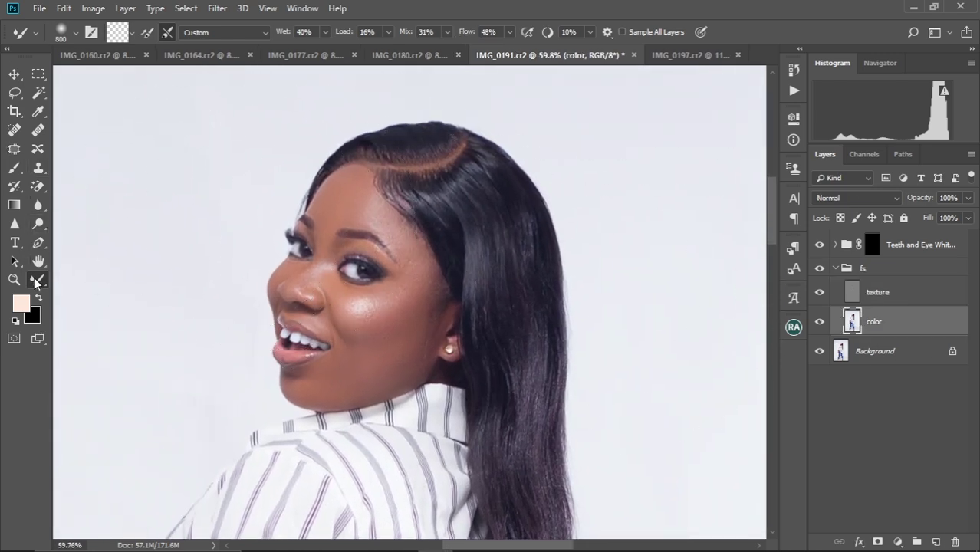
{"action": "scroll", "coordinate": [452, 186], "scroll_direction": "up", "scroll_amount": 2}
{"action": "scroll", "coordinate": [452, 186], "scroll_direction": "down", "scroll_amount": 1}
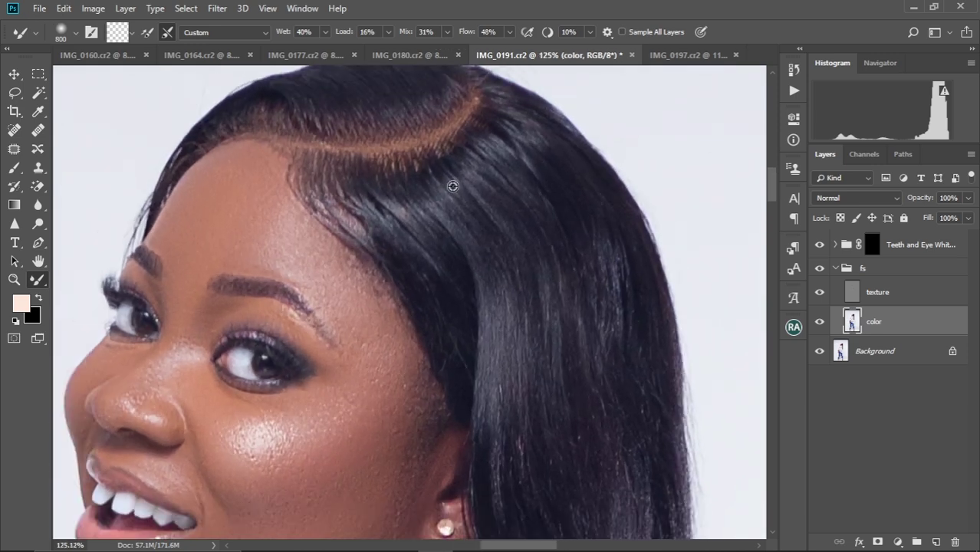
{"action": "key", "text": "bracketleft"}
{"action": "key", "text": "bracketleft"}
{"action": "key", "text": "bracketleft"}
{"action": "key", "text": "bracketleft"}
{"action": "key", "text": "bracketleft"}
{"action": "key", "text": "bracketleft"}
{"action": "key", "text": "bracketleft"}
{"action": "key", "text": "bracketleft"}
{"action": "key", "text": "bracketleft"}
{"action": "key", "text": "bracketleft"}
{"action": "key", "text": "bracketleft"}
{"action": "key", "text": "bracketleft"}
{"action": "key", "text": "bracketleft"}
{"action": "key", "text": "bracketleft"}
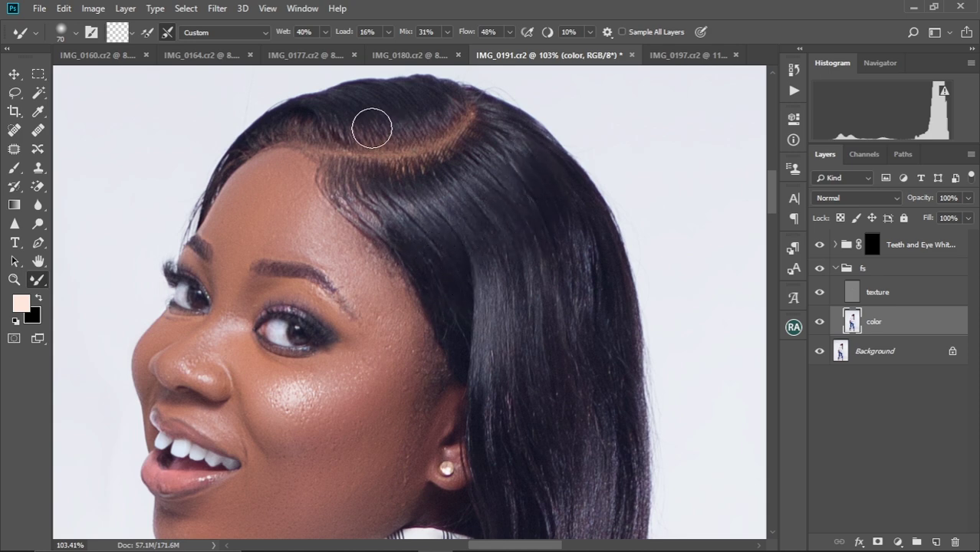
{"action": "left_click_drag", "start_coordinate": [364, 114], "coordinate": [380, 182]}
{"action": "key", "text": "bracketleft"}
{"action": "key", "text": "bracketleft"}
{"action": "key", "text": "bracketleft"}
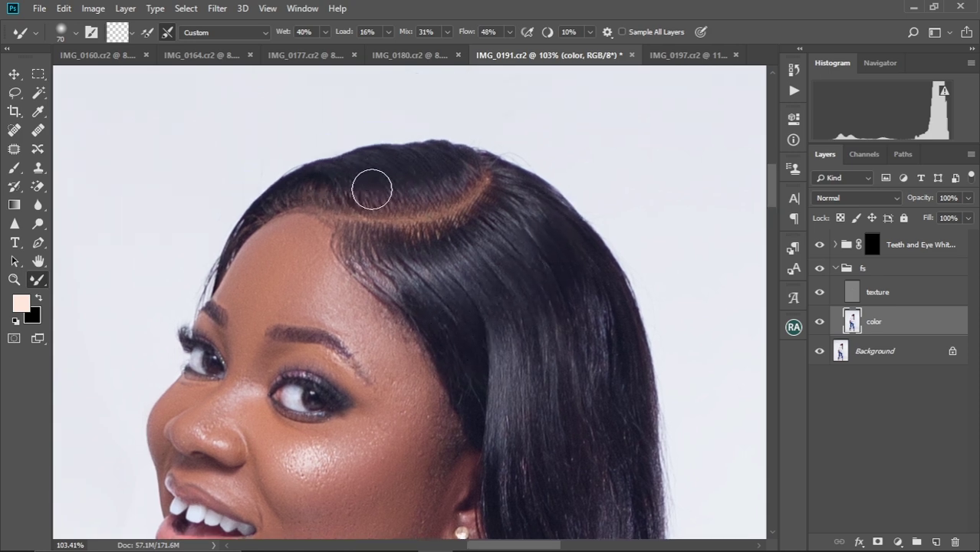
{"action": "key", "text": "bracketright"}
{"action": "key", "text": "bracketright"}
{"action": "key", "text": "bracketright"}
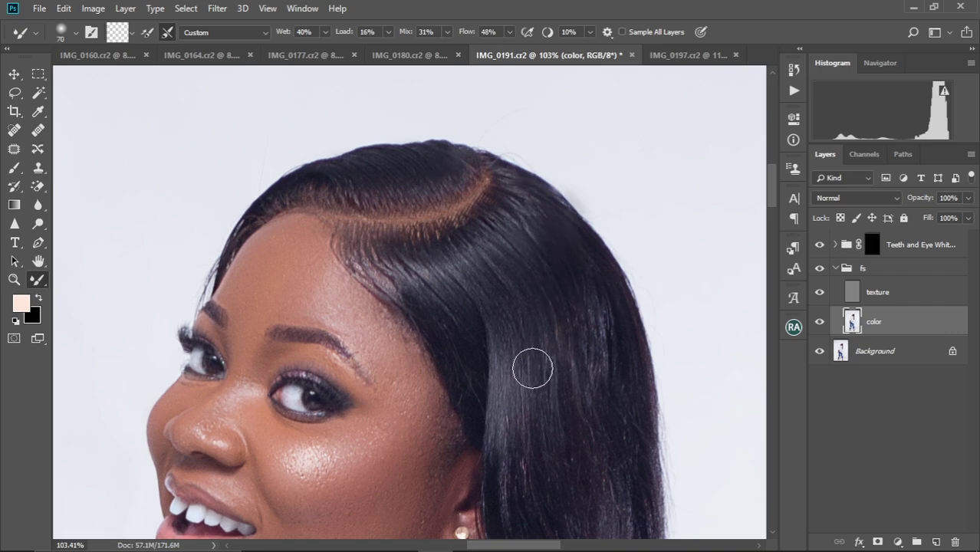
Step: Smooth the hair beside the face and neck with the Mixer Brush at sizes 90 and 50
{"action": "scroll", "coordinate": [554, 368], "scroll_direction": "down", "scroll_amount": 5}
{"action": "key", "text": "bracketright"}
{"action": "key", "text": "bracketright"}
{"action": "scroll", "coordinate": [613, 299], "scroll_direction": "down", "scroll_amount": 4}
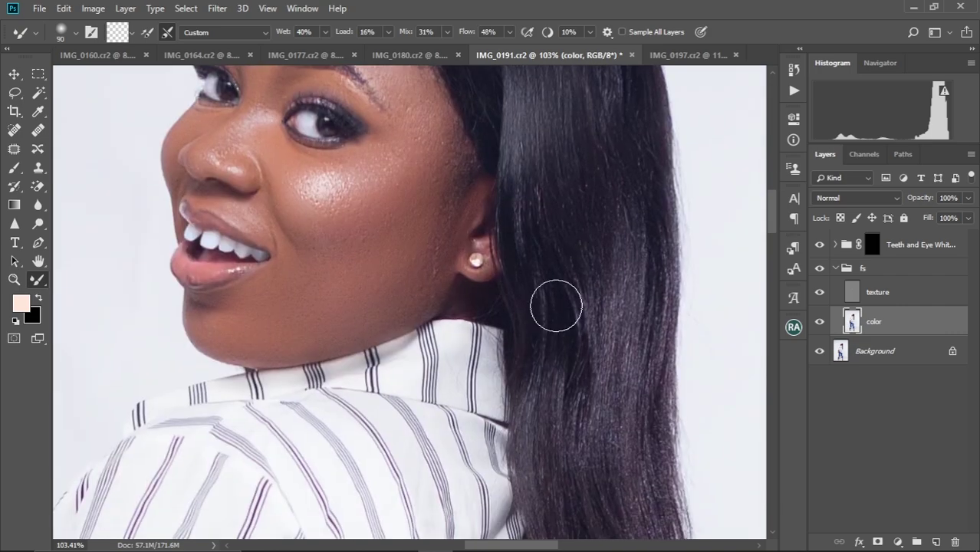
{"action": "key", "text": "bracketleft"}
{"action": "key", "text": "bracketleft"}
{"action": "key", "text": "bracketleft"}
{"action": "key", "text": "bracketleft"}
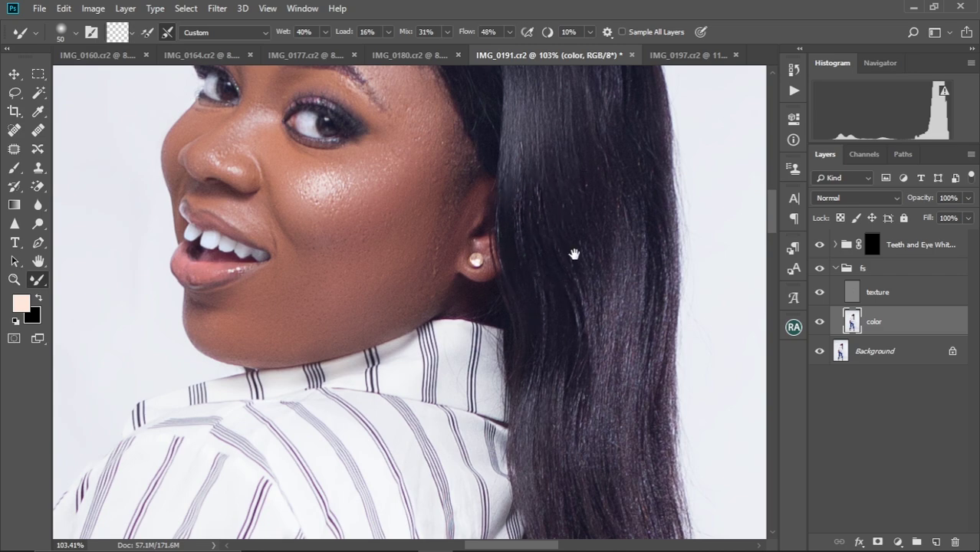
Step: Continue smoothing the hair down the back of the shirt with the Mixer Brush at size 90
{"action": "scroll", "coordinate": [574, 253], "scroll_direction": "down", "scroll_amount": 6}
{"action": "key", "text": "bracketright"}
{"action": "key", "text": "bracketright"}
{"action": "key", "text": "bracketright"}
{"action": "key", "text": "bracketright"}
{"action": "scroll", "coordinate": [606, 459], "scroll_direction": "down", "scroll_amount": 5}
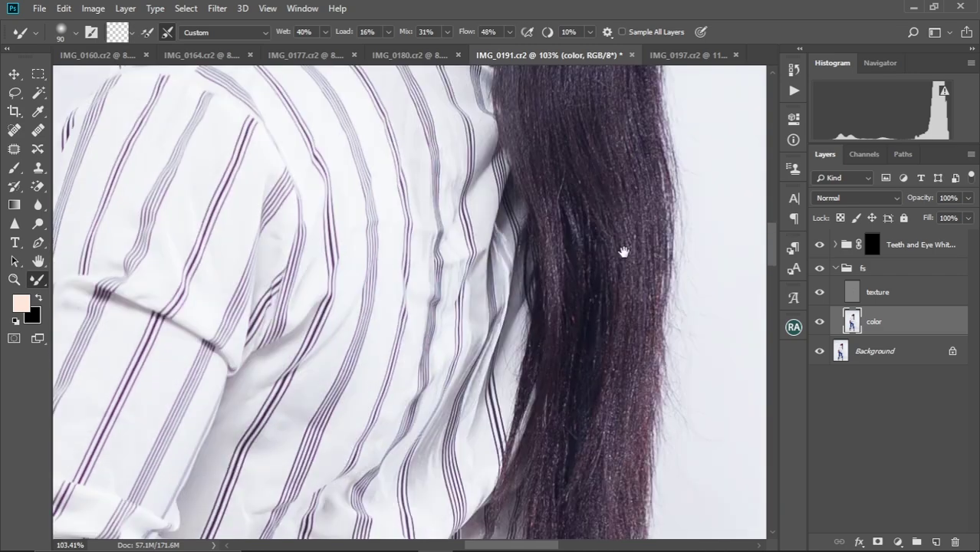
{"action": "left_click_drag", "start_coordinate": [623, 252], "coordinate": [631, 145]}
Step: Examine the retouched hair, clothing and backdrop across the full figure
{"action": "key", "text": "ctrl+0"}
{"action": "key", "text": "ctrl+plus"}
{"action": "key", "text": "ctrl+plus"}
{"action": "key", "text": "ctrl+plus"}
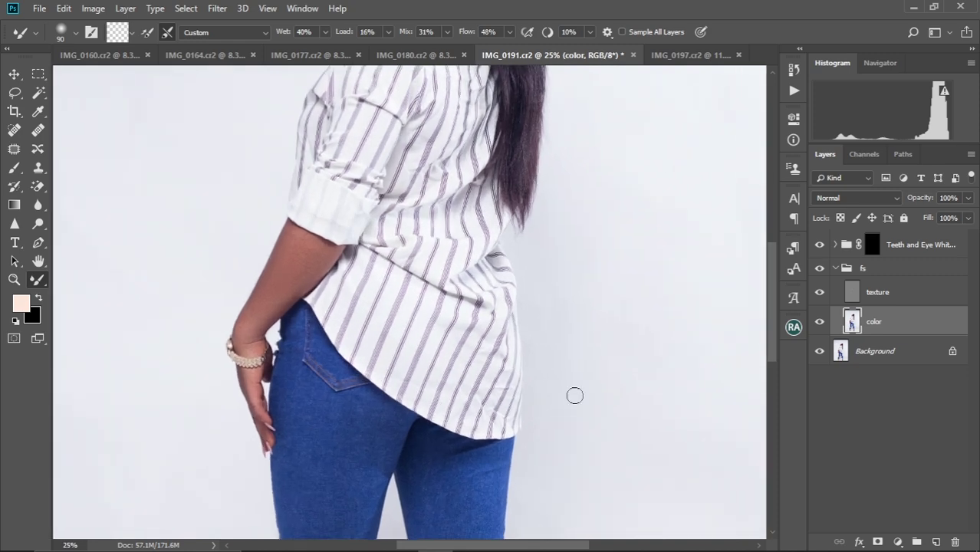
{"action": "key", "text": "ctrl+0"}
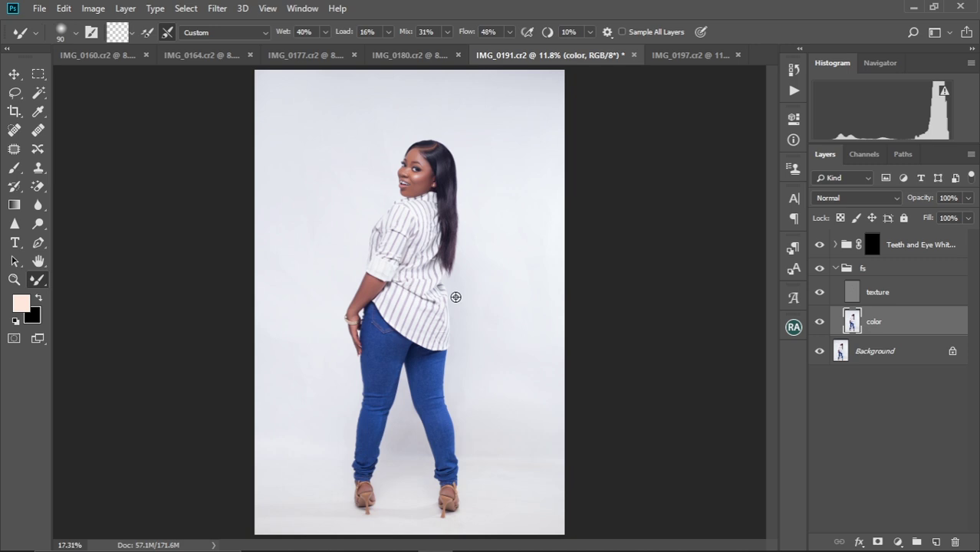
{"action": "scroll", "coordinate": [455, 297], "scroll_direction": "down", "scroll_amount": 1}
{"action": "scroll", "coordinate": [414, 282], "scroll_direction": "up", "scroll_amount": 3}
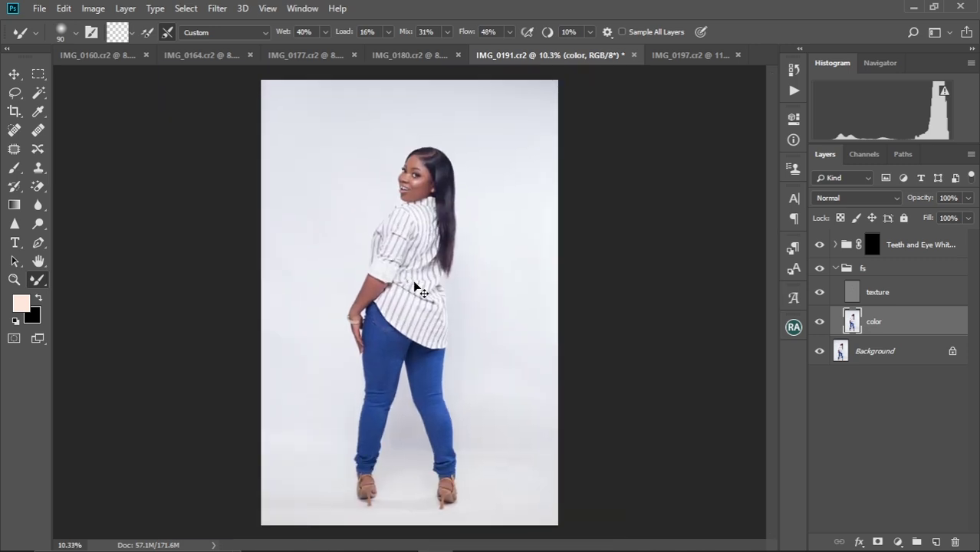
{"action": "scroll", "coordinate": [414, 253], "scroll_direction": "down", "scroll_amount": 2}
{"action": "scroll", "coordinate": [411, 214], "scroll_direction": "up", "scroll_amount": 1}
{"action": "scroll", "coordinate": [411, 214], "scroll_direction": "down", "scroll_amount": 1}
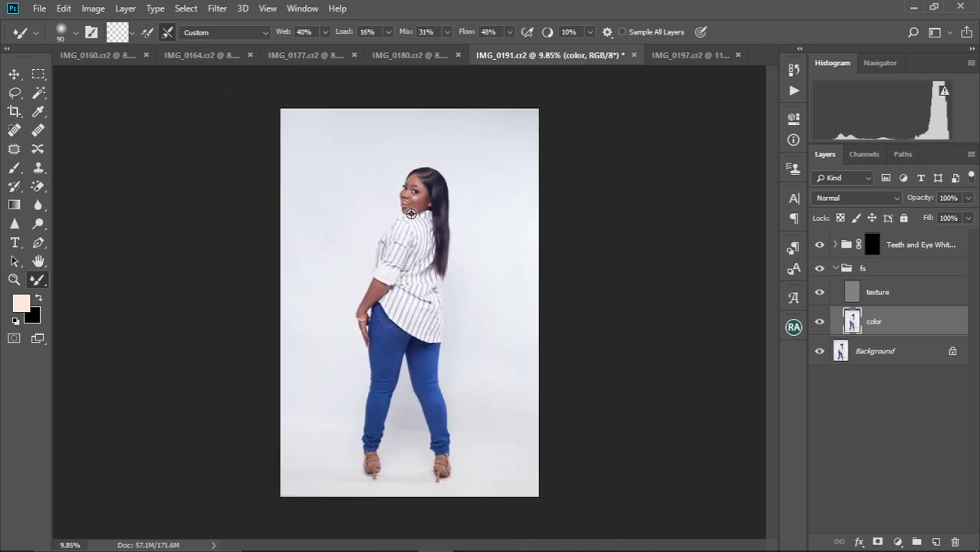
Step: Collapse the fs group and select the woman on the Background layer with Select Subject
{"action": "left_click", "coordinate": [835, 268]}
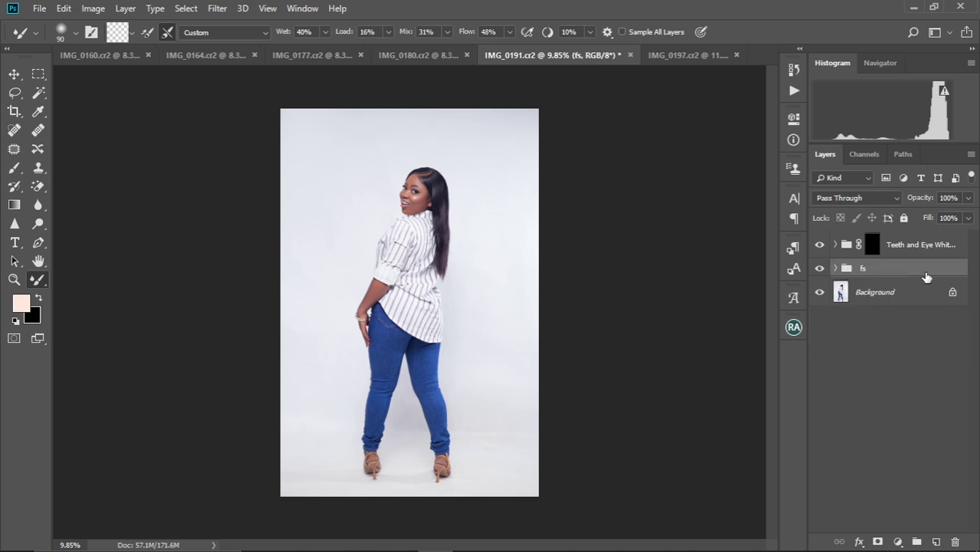
{"action": "left_click", "coordinate": [887, 296]}
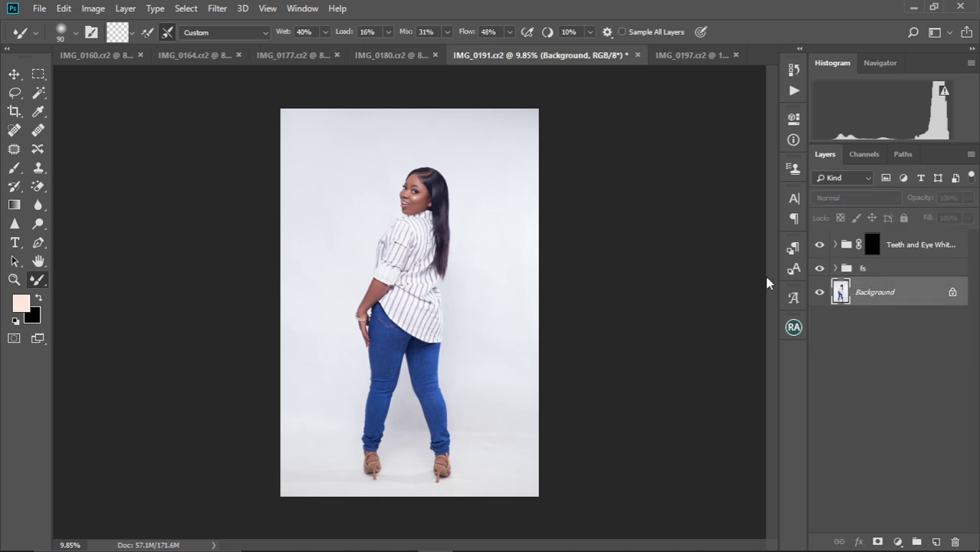
{"action": "left_click", "coordinate": [184, 8]}
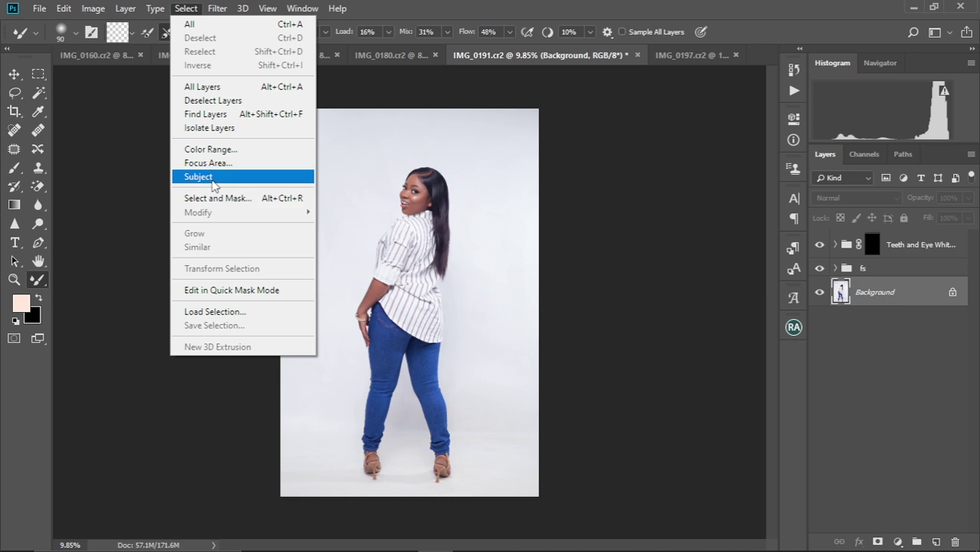
{"action": "left_click", "coordinate": [214, 179]}
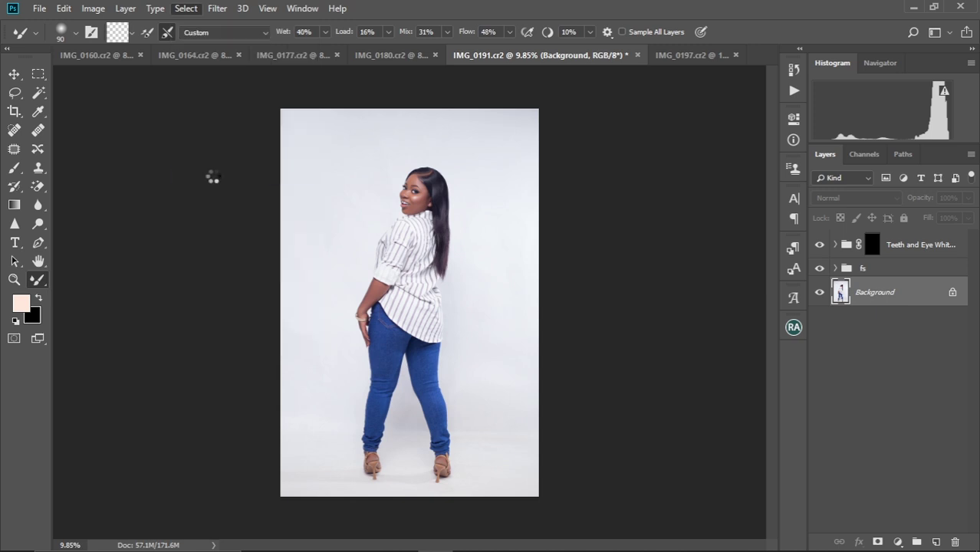
Step: Add a Curves adjustment layer masked to the selected subject above the Teeth and Eye Whitening group
{"action": "left_click", "coordinate": [915, 253]}
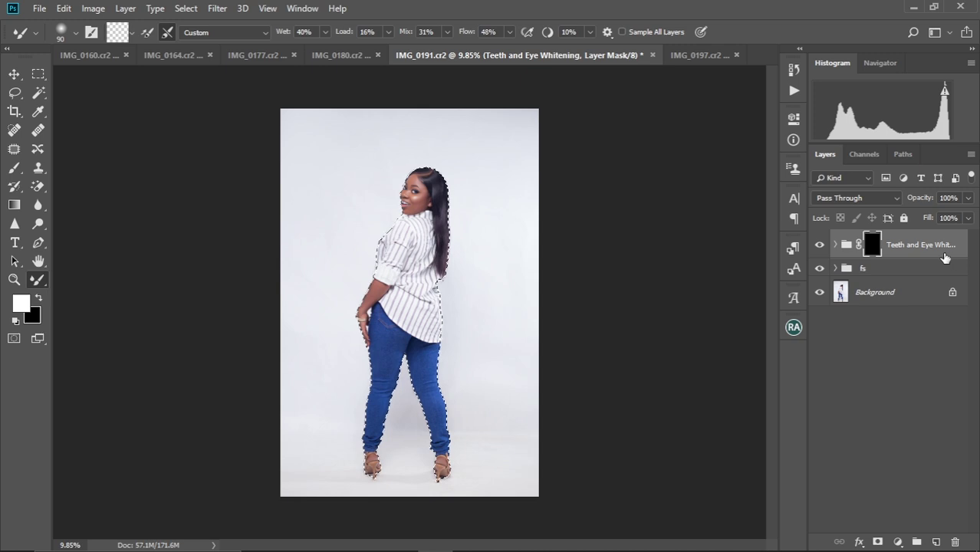
{"action": "left_click", "coordinate": [898, 542]}
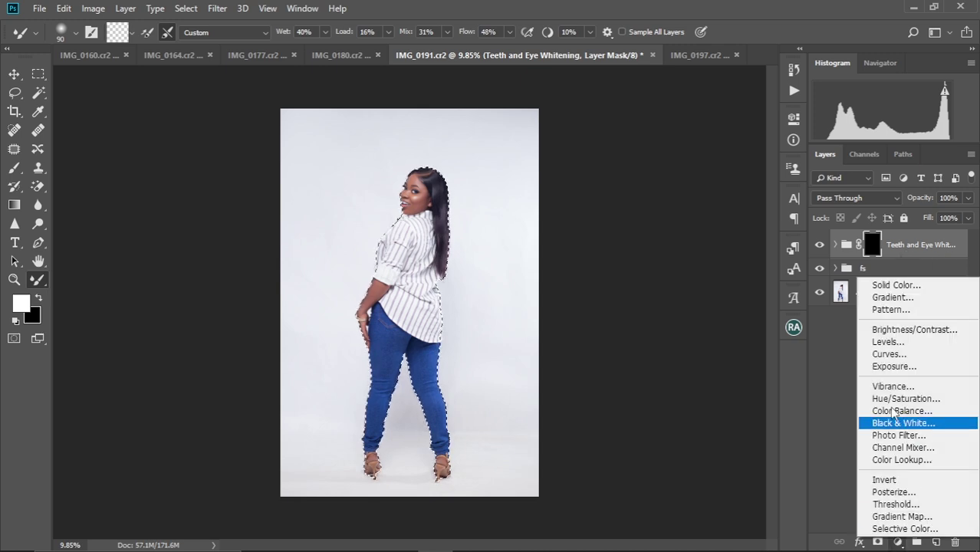
{"action": "left_click", "coordinate": [887, 354]}
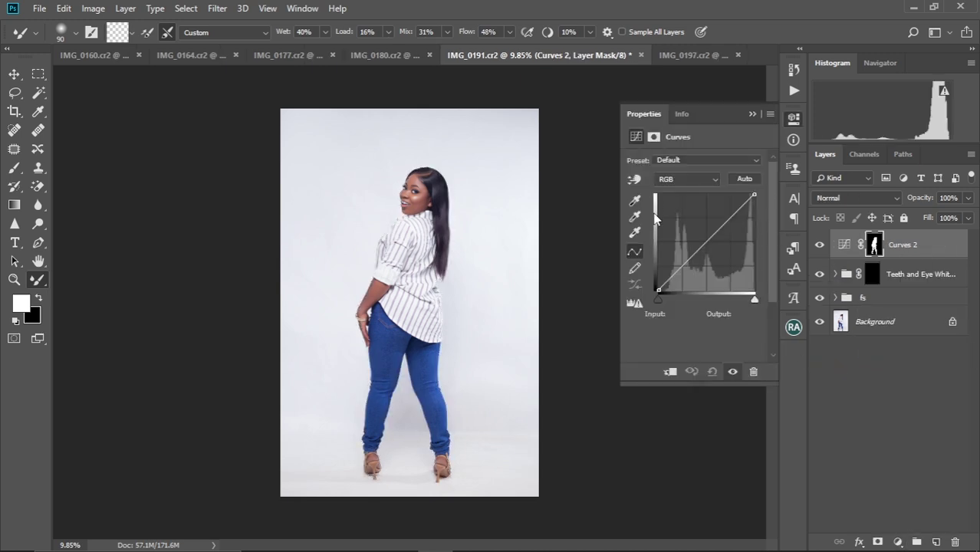
{"action": "left_click", "coordinate": [751, 115]}
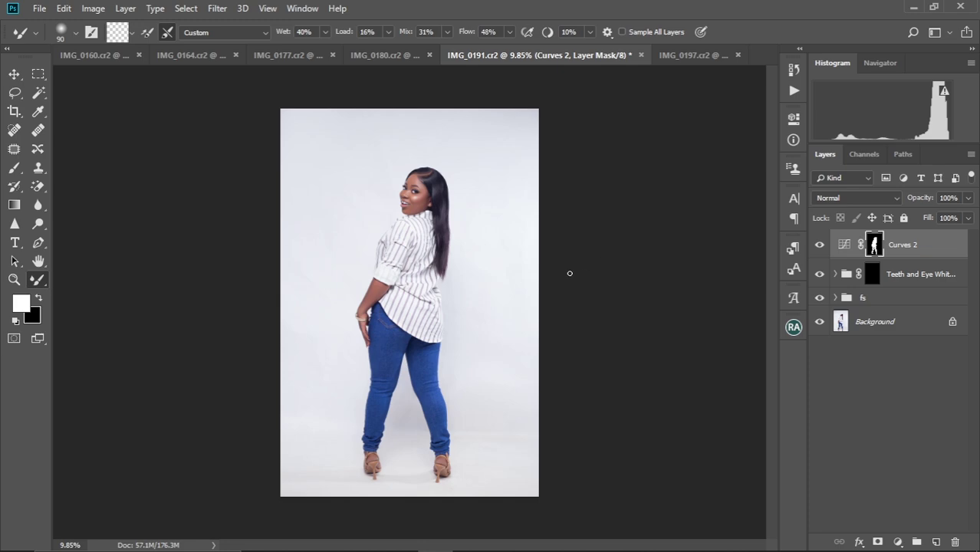
Step: Invert the Curves 2 layer mask so the adjustment covers the backdrop instead of the woman
{"action": "scroll", "coordinate": [434, 267], "scroll_direction": "up", "scroll_amount": 5}
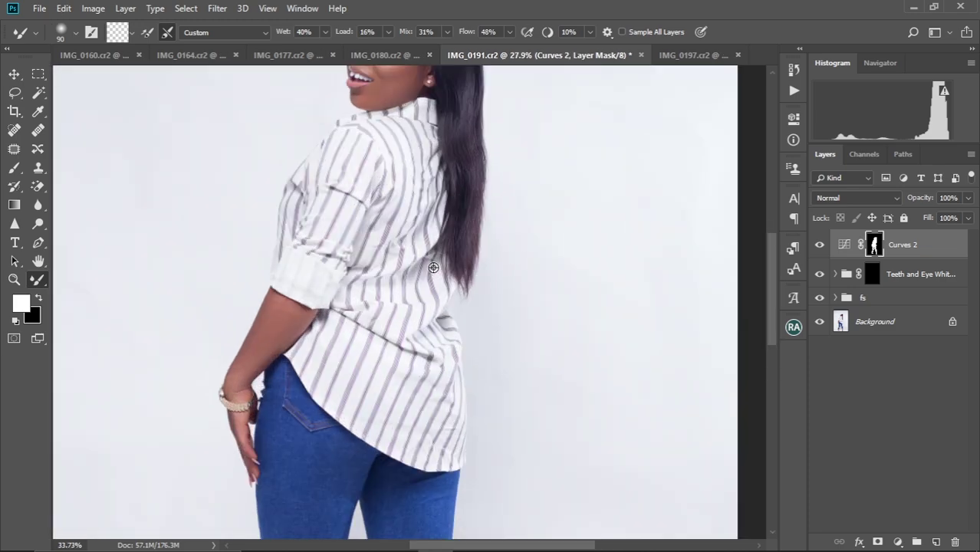
{"action": "left_click_drag", "start_coordinate": [485, 306], "coordinate": [432, 259]}
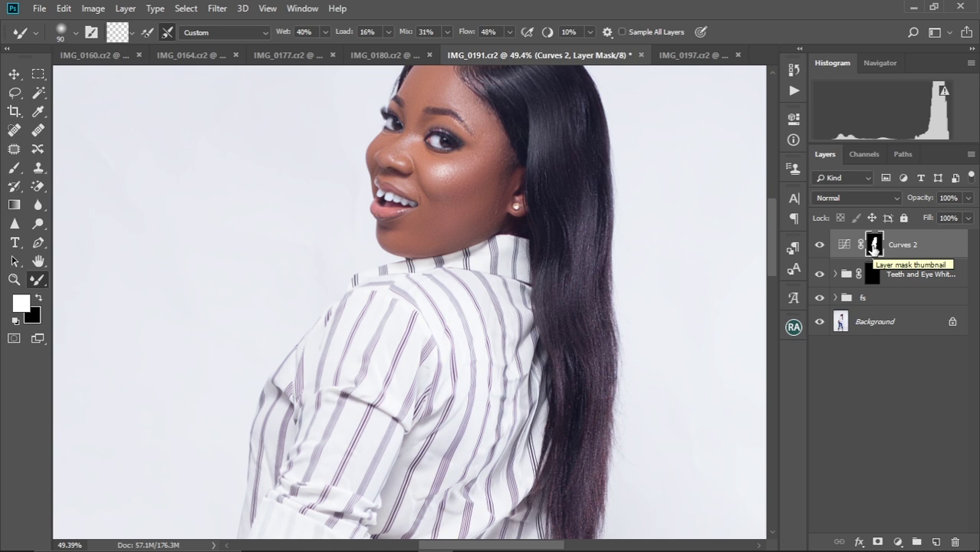
{"action": "key", "text": "ctrl+i"}
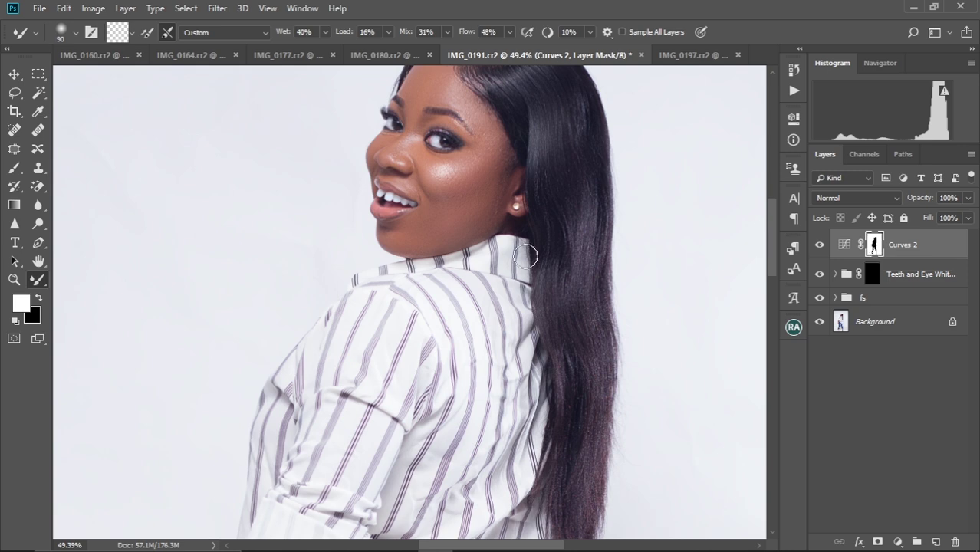
{"action": "key", "text": "ctrl+0"}
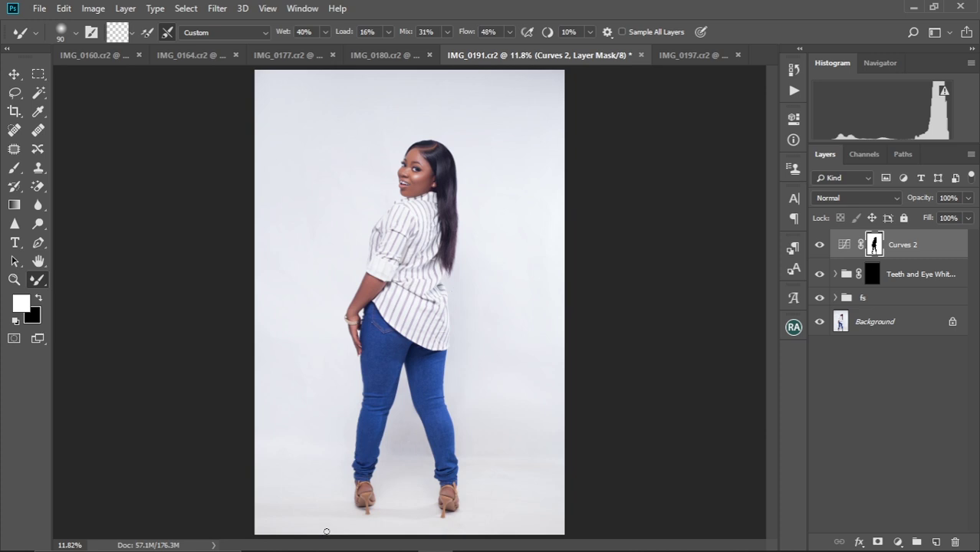
Step: Switch to File Explorer and place the clouds-1282314 image from the Backgrounds folder into the IMG_0191 document
{"action": "mouse_move", "coordinate": [294, 537]}
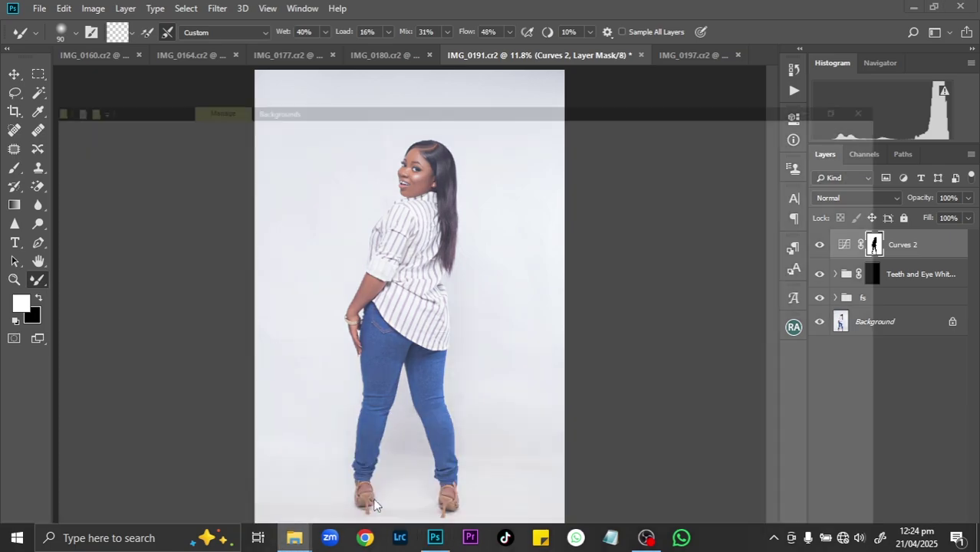
{"action": "left_click", "coordinate": [383, 479]}
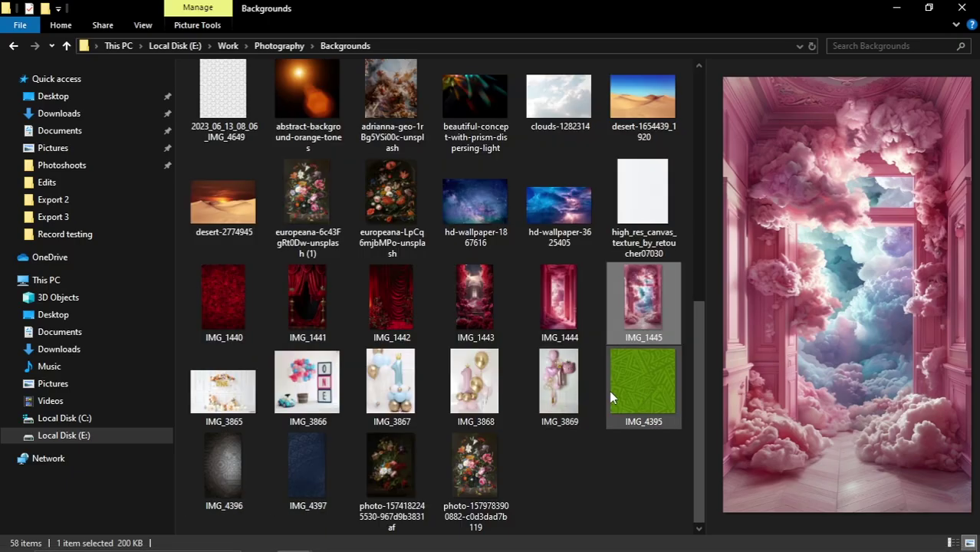
{"action": "scroll", "coordinate": [690, 368], "scroll_direction": "up", "scroll_amount": 1}
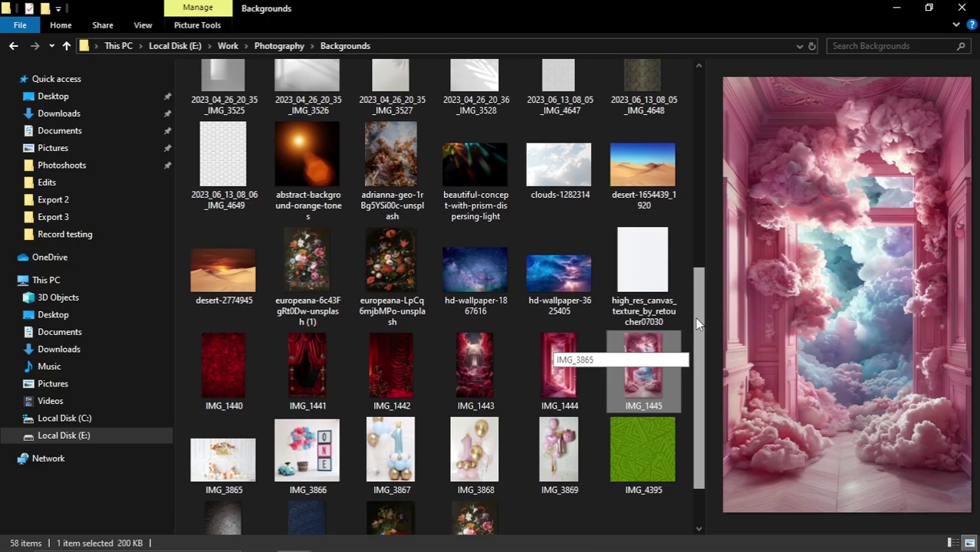
{"action": "left_click_drag", "start_coordinate": [697, 322], "coordinate": [713, 134]}
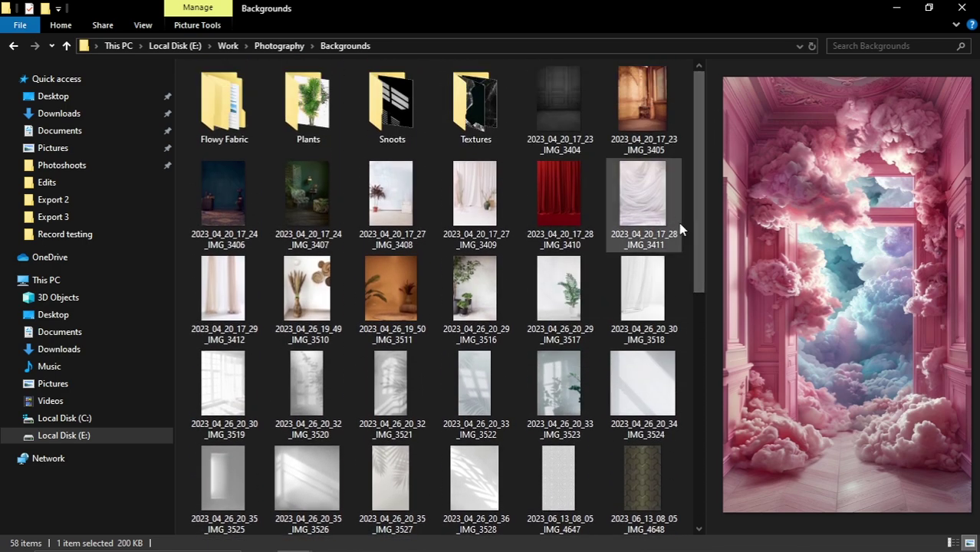
{"action": "left_click_drag", "start_coordinate": [698, 243], "coordinate": [700, 257]}
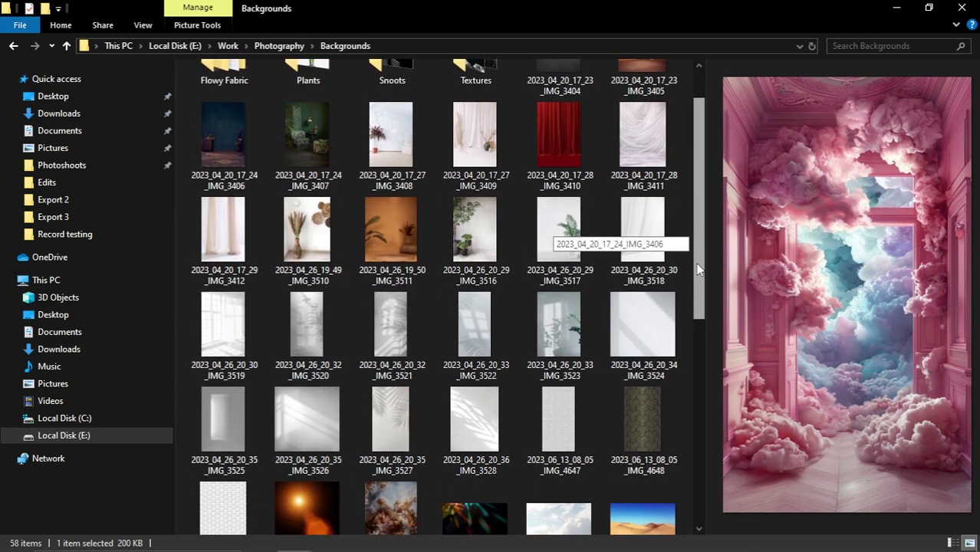
{"action": "scroll", "coordinate": [698, 265], "scroll_direction": "down", "scroll_amount": 3}
{"action": "left_click", "coordinate": [571, 367]}
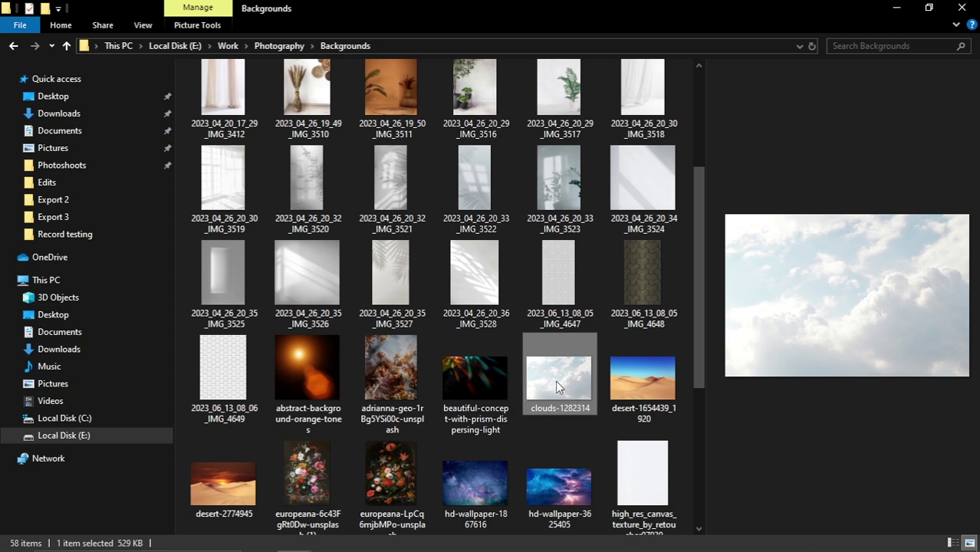
{"action": "left_click_drag", "start_coordinate": [551, 378], "coordinate": [421, 255]}
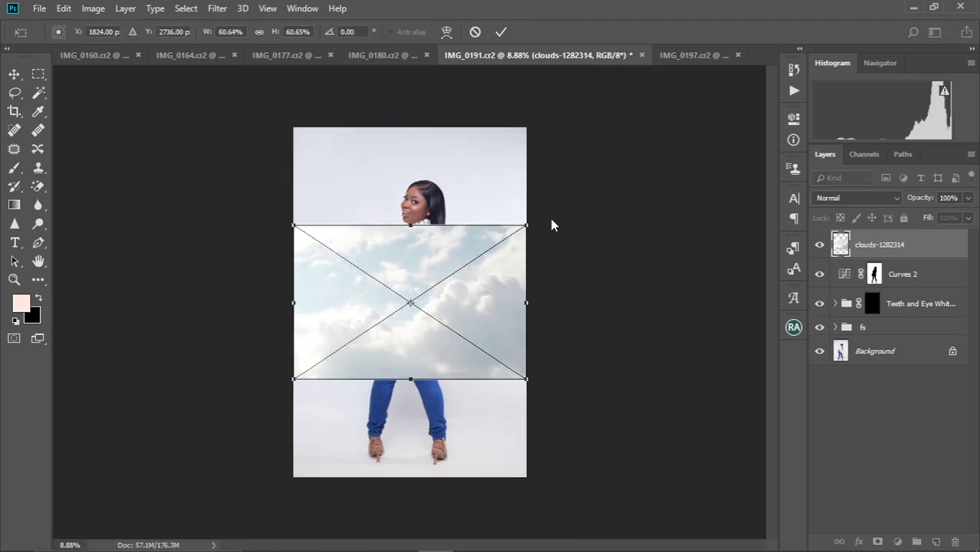
Step: Enlarge the placed clouds to about 100% width, align them with the photo's top edge, stretch them down to the shins and commit
{"action": "left_click_drag", "start_coordinate": [526, 221], "coordinate": [590, 201]}
{"action": "left_click_drag", "start_coordinate": [516, 264], "coordinate": [475, 224]}
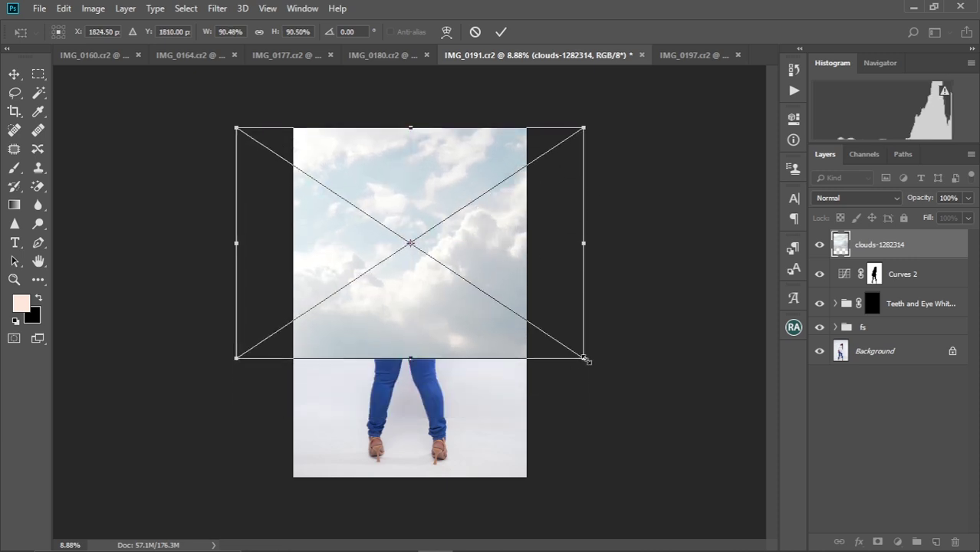
{"action": "left_click_drag", "start_coordinate": [585, 359], "coordinate": [603, 367]}
{"action": "mouse_move", "coordinate": [487, 254]}
{"action": "left_mouse_down"}
{"action": "mouse_move", "coordinate": [494, 274]}
{"action": "mouse_move", "coordinate": [487, 263]}
{"action": "left_mouse_up"}
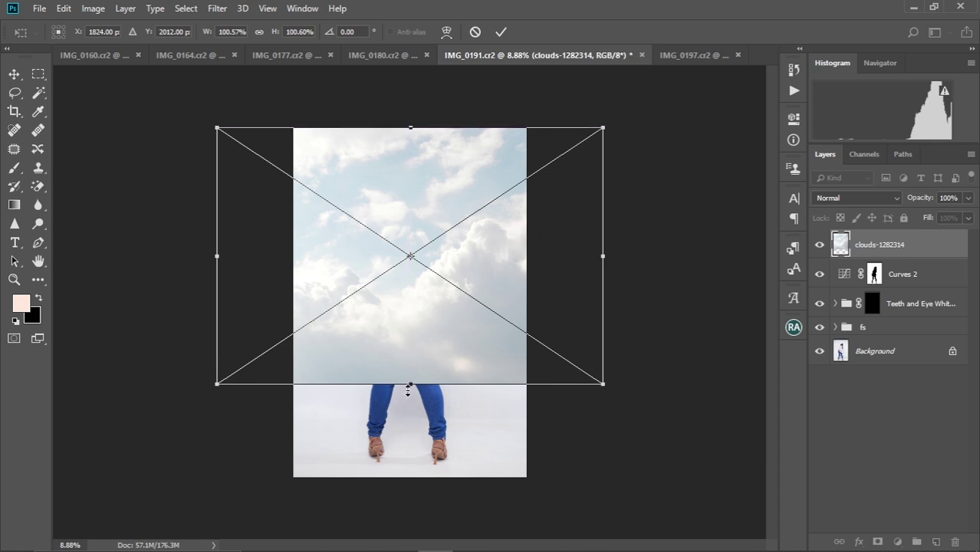
{"action": "mouse_move", "coordinate": [408, 388]}
{"action": "left_mouse_down"}
{"action": "mouse_move", "coordinate": [408, 413]}
{"action": "mouse_move", "coordinate": [409, 401]}
{"action": "left_mouse_up"}
{"action": "left_click", "coordinate": [499, 31]}
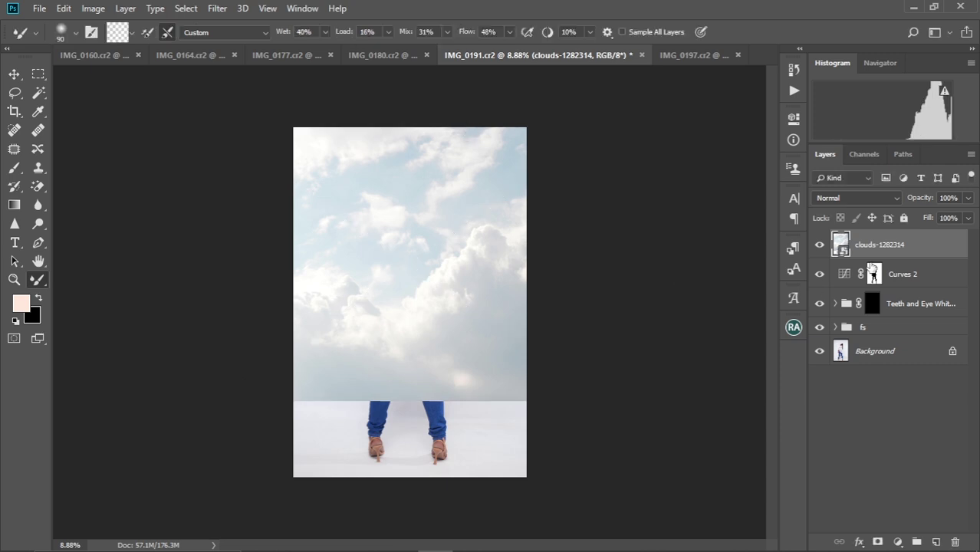
Step: Set the clouds-1282314 layer to Multiply and copy the Curves 2 layer mask onto it
{"action": "left_click", "coordinate": [894, 199]}
{"action": "left_click", "coordinate": [859, 254]}
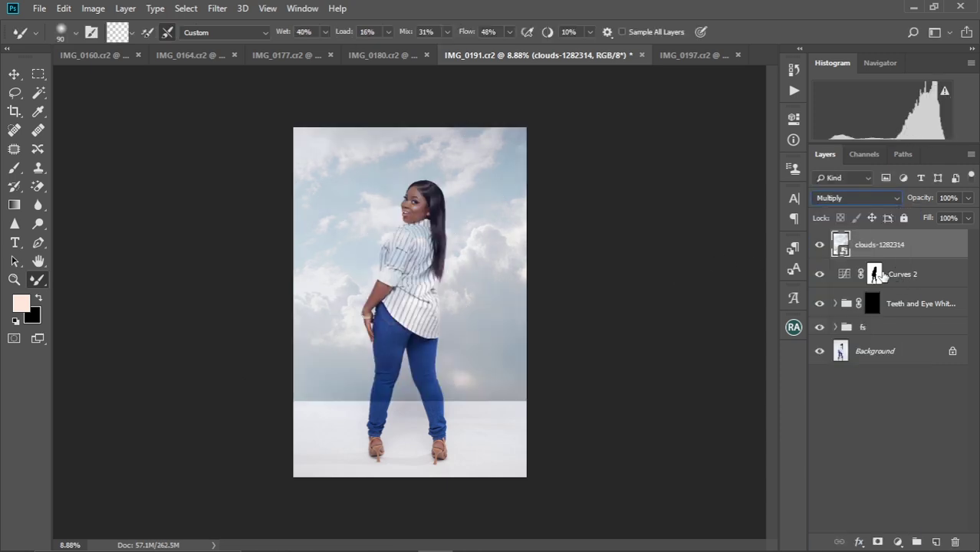
{"action": "left_click", "coordinate": [874, 276]}
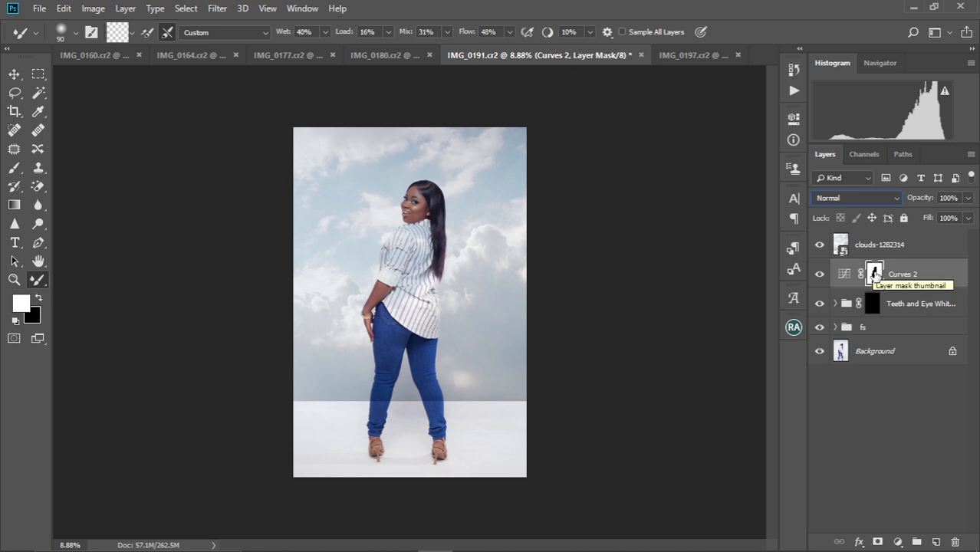
{"action": "left_click_drag", "start_coordinate": [874, 274], "coordinate": [867, 245]}
{"action": "left_click", "coordinate": [867, 246]}
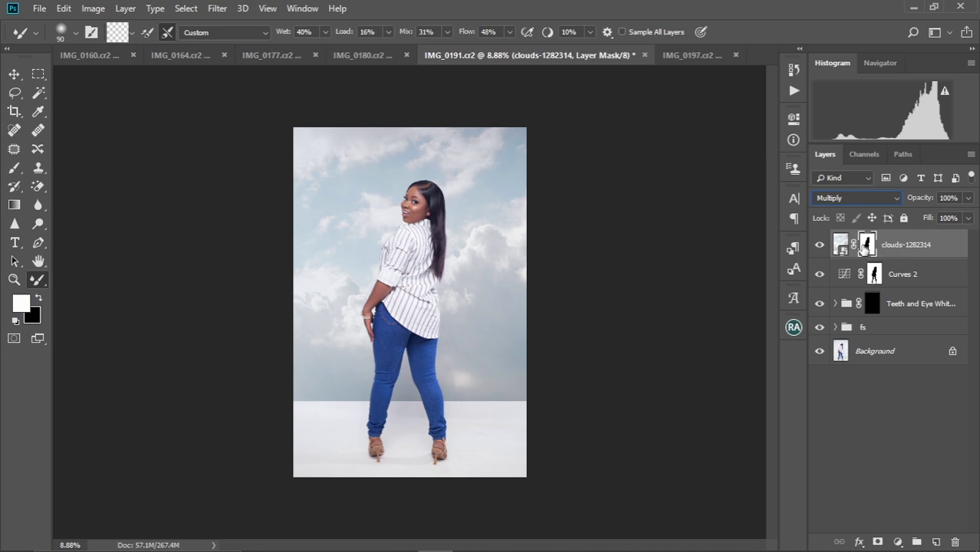
Step: Paint black on the clouds layer mask with a soft Brush of about 2000 to 2300 to fade the clouds into the floor
{"action": "left_click", "coordinate": [14, 167]}
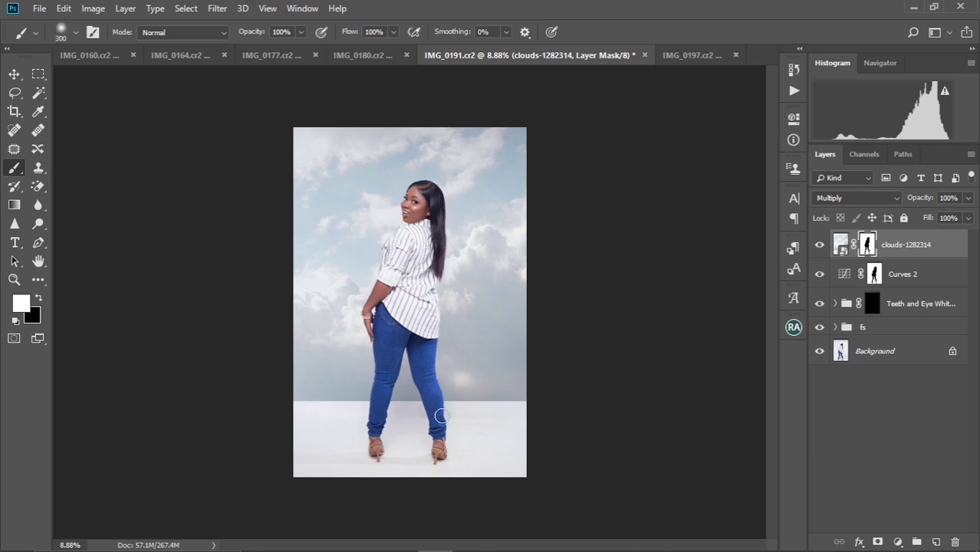
{"action": "key", "text": "bracketright"}
{"action": "key", "text": "bracketright"}
{"action": "key", "text": "bracketright"}
{"action": "key", "text": "bracketright"}
{"action": "key", "text": "bracketright"}
{"action": "key", "text": "bracketright"}
{"action": "key", "text": "bracketright"}
{"action": "key", "text": "bracketright"}
{"action": "key", "text": "bracketright"}
{"action": "key", "text": "bracketright"}
{"action": "key", "text": "bracketright"}
{"action": "key", "text": "bracketright"}
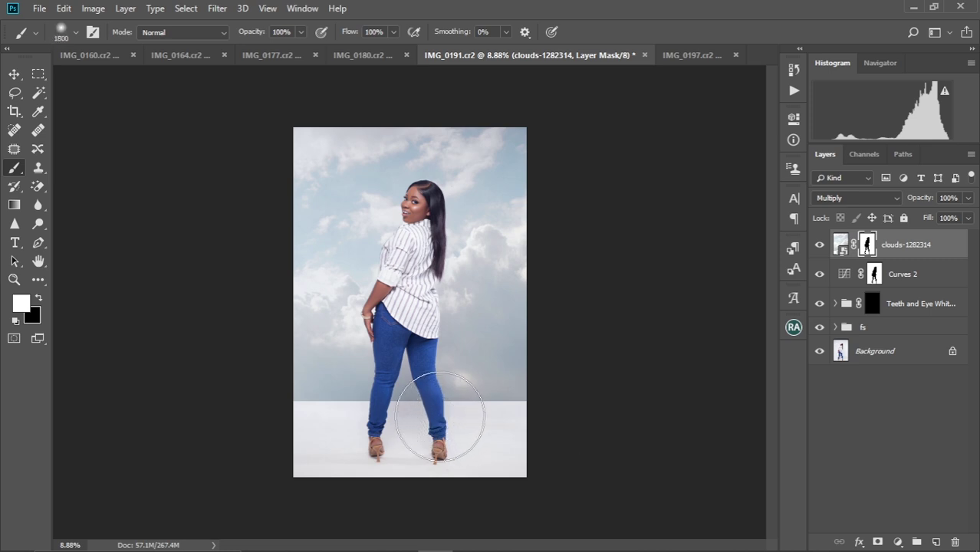
{"action": "key", "text": "bracketright"}
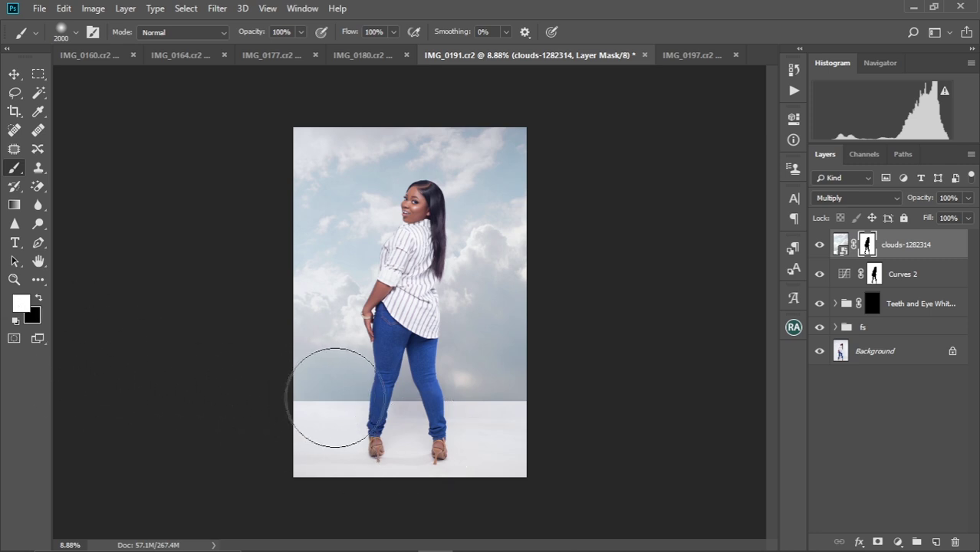
{"action": "key", "text": "x"}
{"action": "left_click_drag", "start_coordinate": [244, 421], "coordinate": [520, 430]}
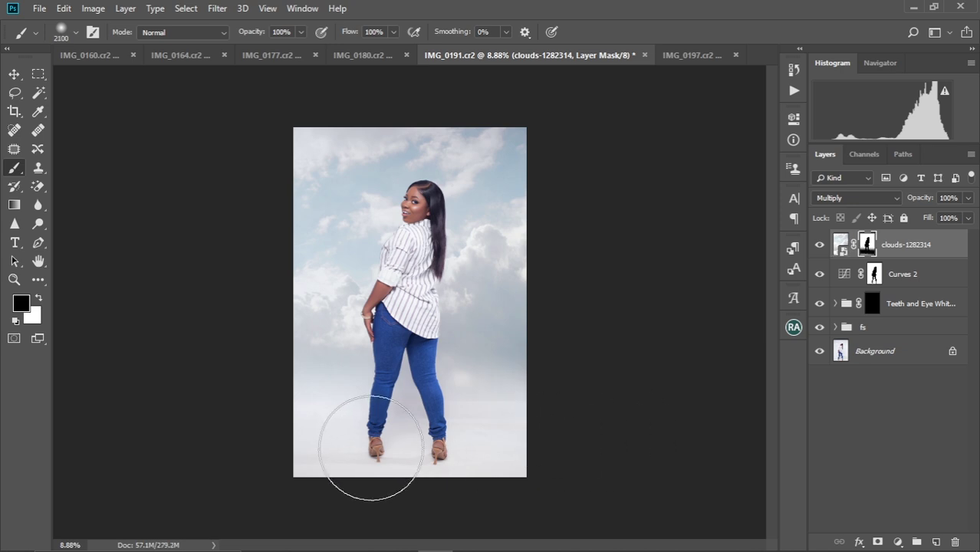
{"action": "key", "text": "bracketright"}
{"action": "key", "text": "bracketright"}
{"action": "key", "text": "bracketright"}
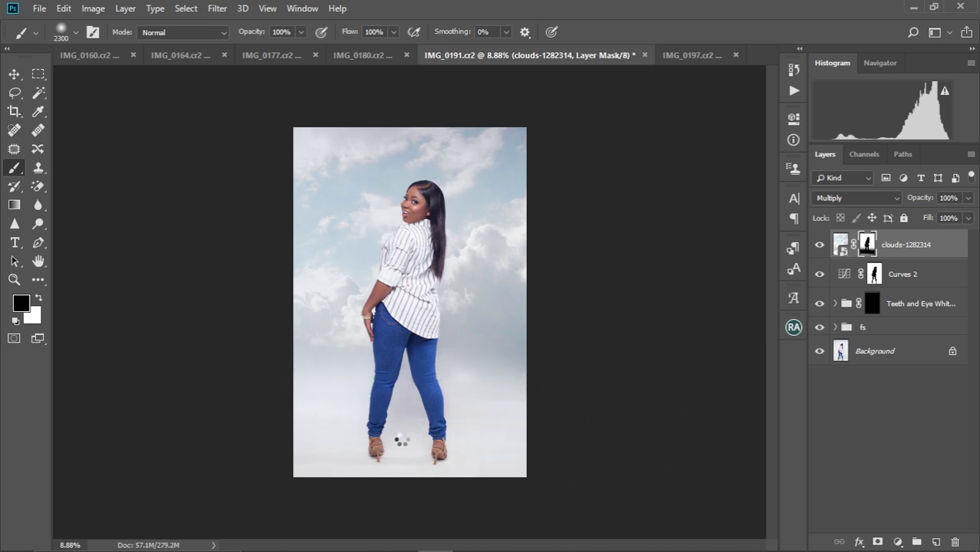
Step: Lower the clouds-1282314 layer's opacity to 36% and check the backdrop at several magnifications
{"action": "left_click", "coordinate": [839, 246]}
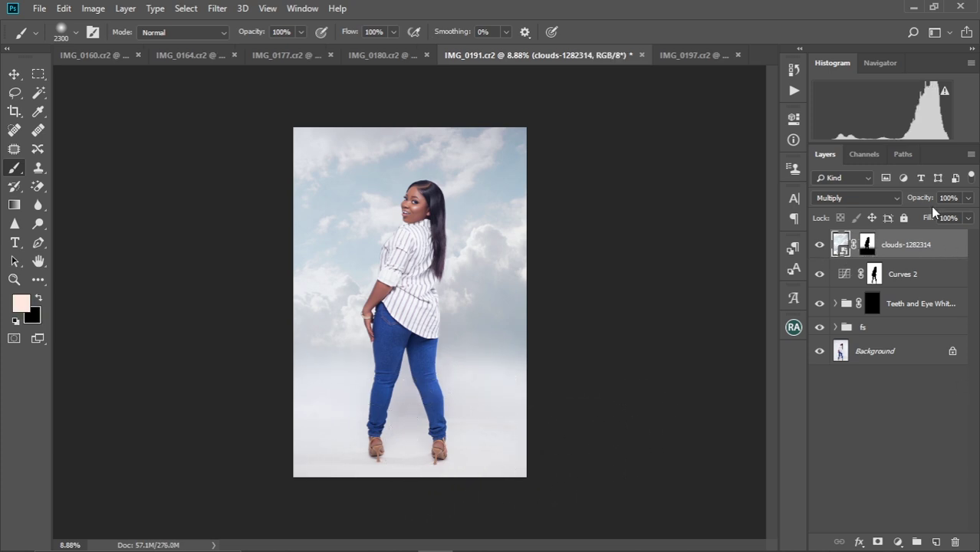
{"action": "mouse_move", "coordinate": [925, 201]}
{"action": "left_mouse_down"}
{"action": "mouse_move", "coordinate": [894, 198]}
{"action": "mouse_move", "coordinate": [920, 202]}
{"action": "left_mouse_up"}
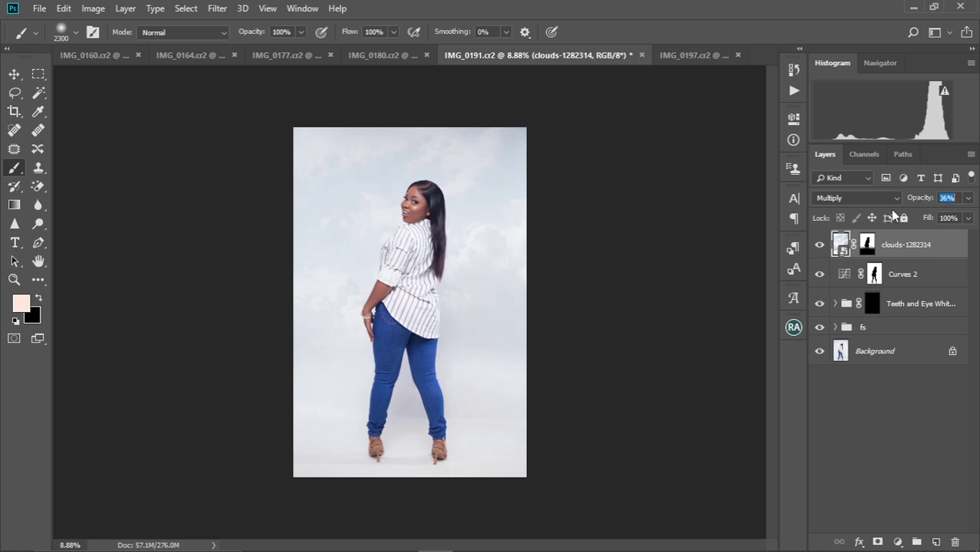
{"action": "key", "text": "ctrl+plus"}
{"action": "key", "text": "ctrl+plus"}
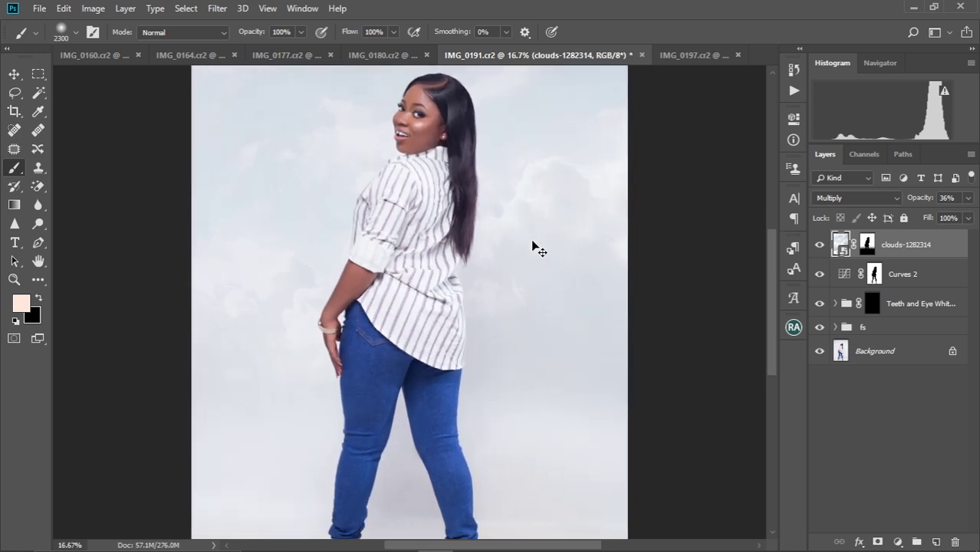
{"action": "key", "text": "ctrl+minus"}
{"action": "key", "text": "ctrl+minus"}
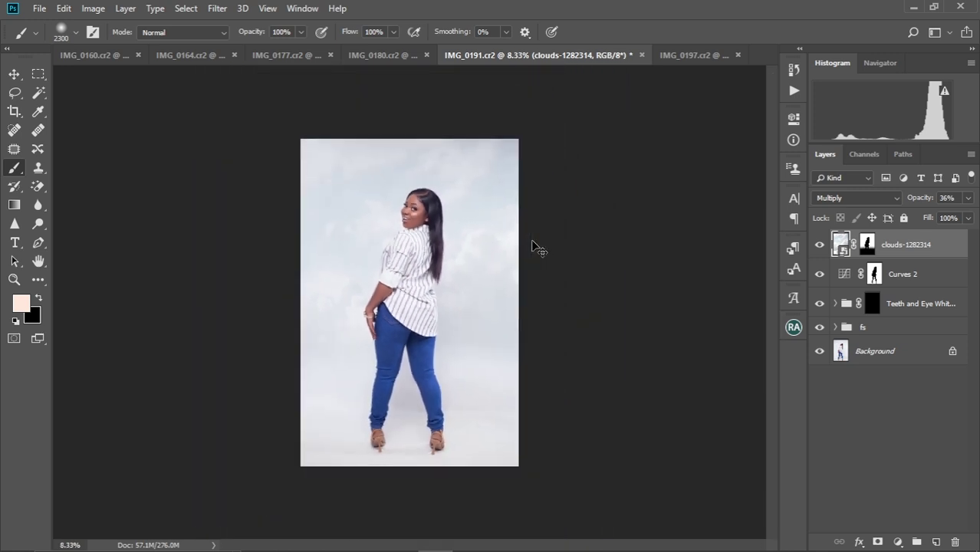
{"action": "key", "text": "ctrl+0"}
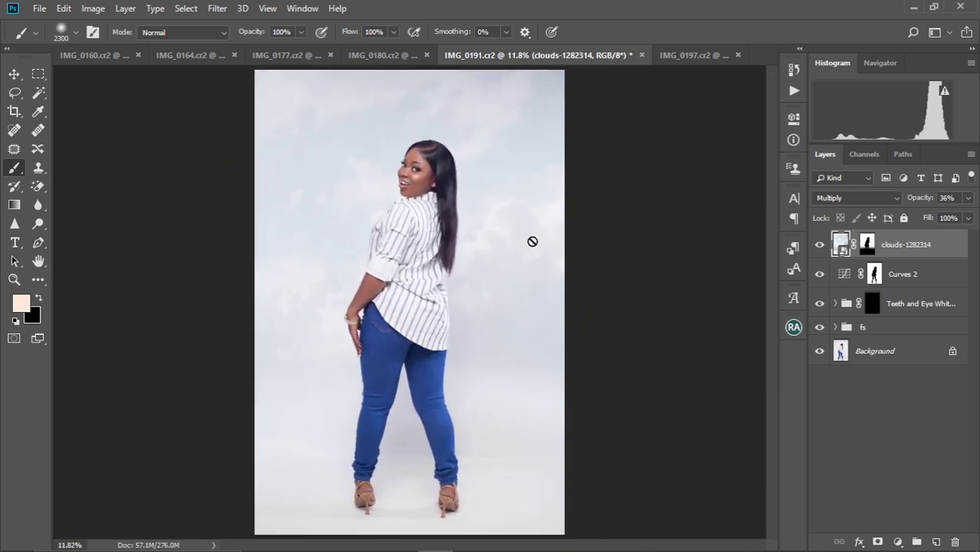
{"action": "scroll", "coordinate": [527, 241], "scroll_direction": "down", "scroll_amount": 2}
Step: Set the clouds-1282314 layer's blend mode to Normal and its opacity to 52%
{"action": "left_click", "coordinate": [885, 207]}
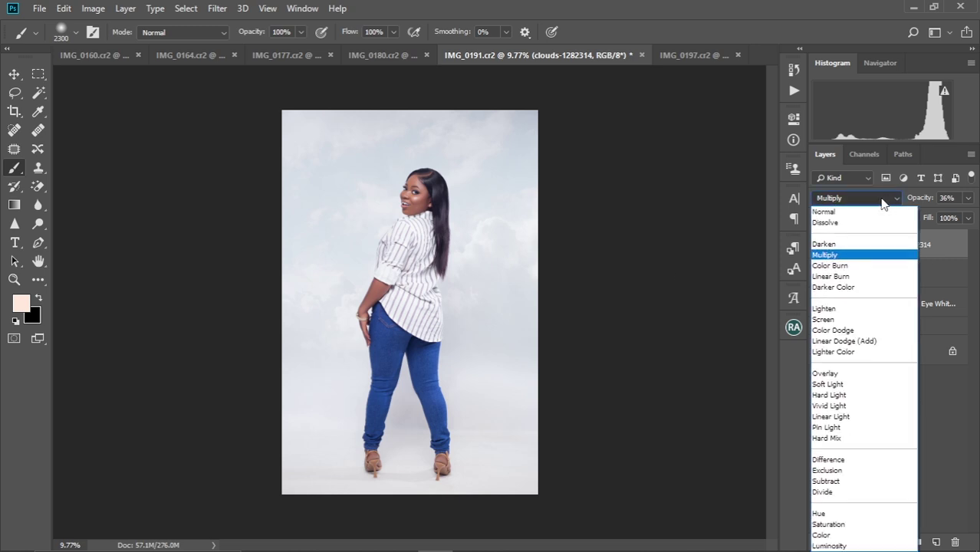
{"action": "left_click", "coordinate": [837, 212]}
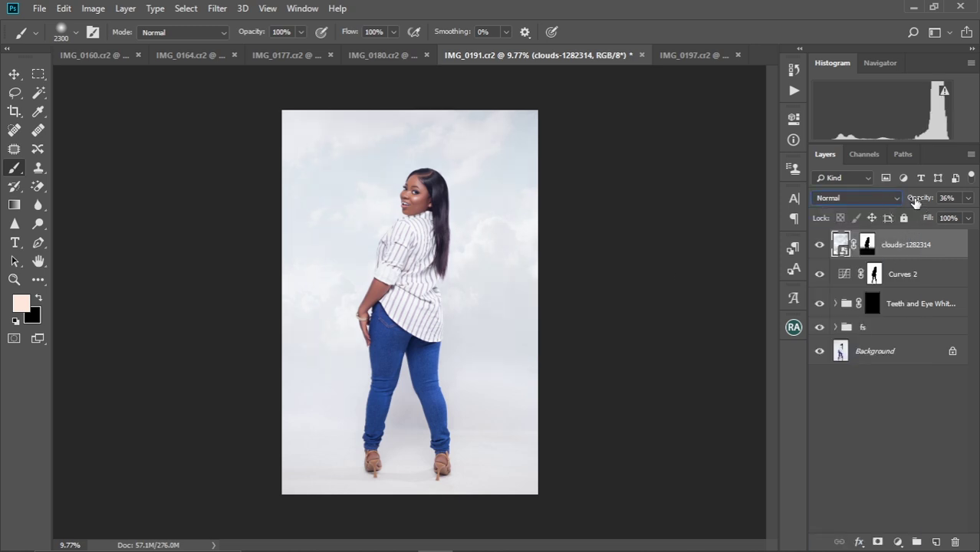
{"action": "left_click_drag", "start_coordinate": [917, 198], "coordinate": [927, 199]}
Step: Examine how the clouds blend behind the woman and into the floor, and activate the Move tool
{"action": "scroll", "coordinate": [454, 293], "scroll_direction": "up", "scroll_amount": 1}
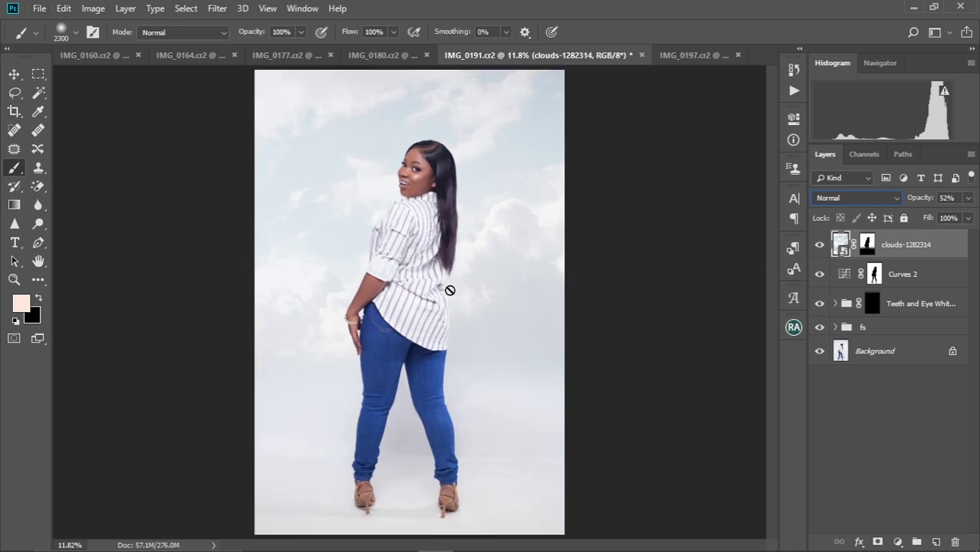
{"action": "scroll", "coordinate": [454, 297], "scroll_direction": "up", "scroll_amount": 1}
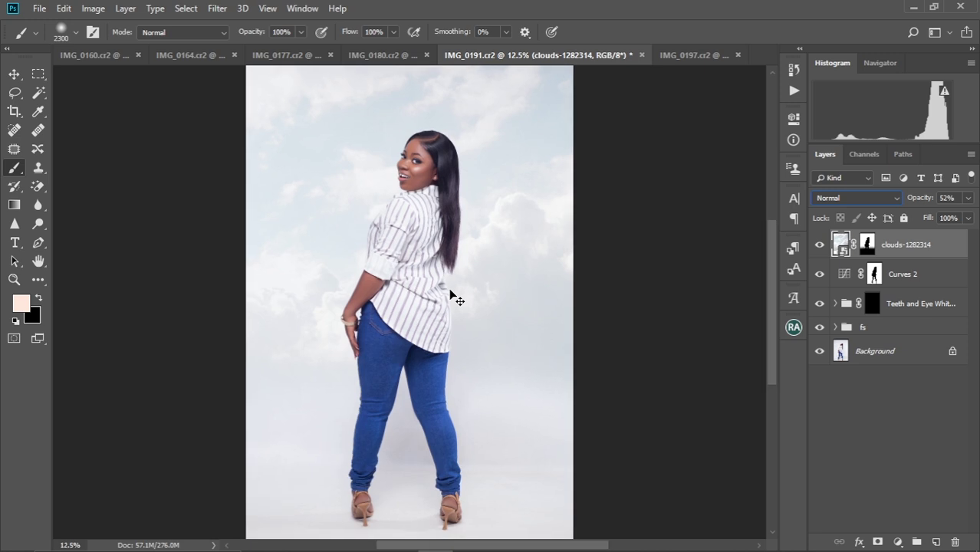
{"action": "scroll", "coordinate": [452, 295], "scroll_direction": "down", "scroll_amount": 2}
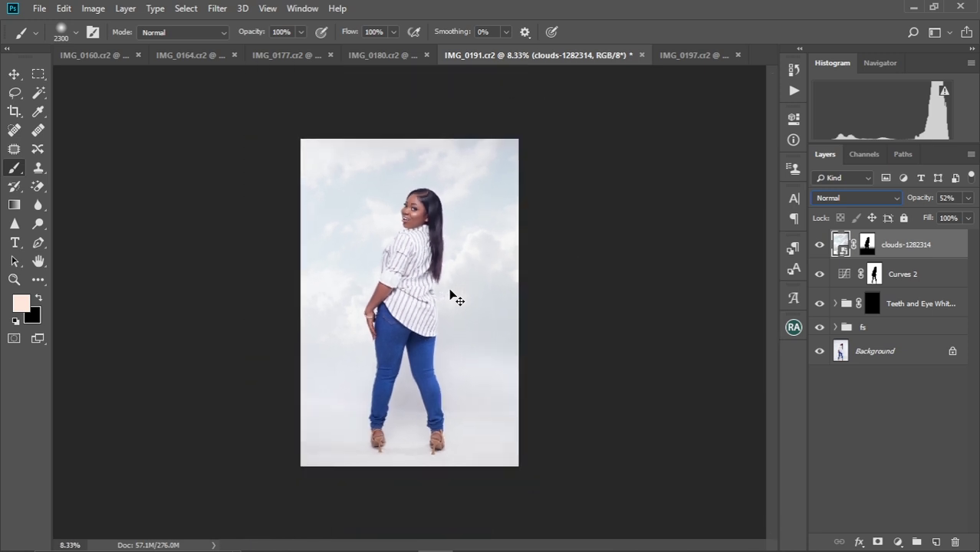
{"action": "scroll", "coordinate": [453, 295], "scroll_direction": "down", "scroll_amount": 1}
{"action": "key", "text": "ctrl+0"}
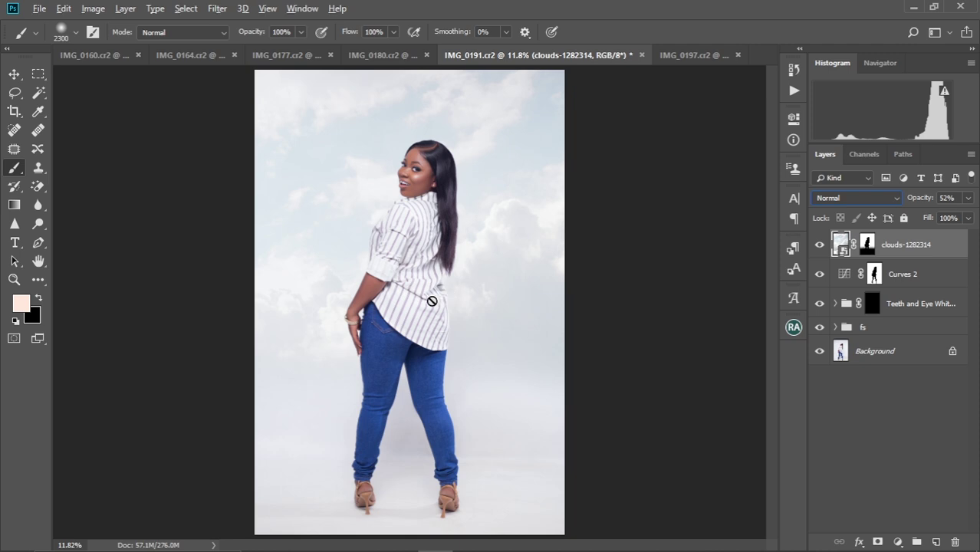
{"action": "left_click", "coordinate": [16, 74]}
{"action": "scroll", "coordinate": [466, 286], "scroll_direction": "down", "scroll_amount": 3}
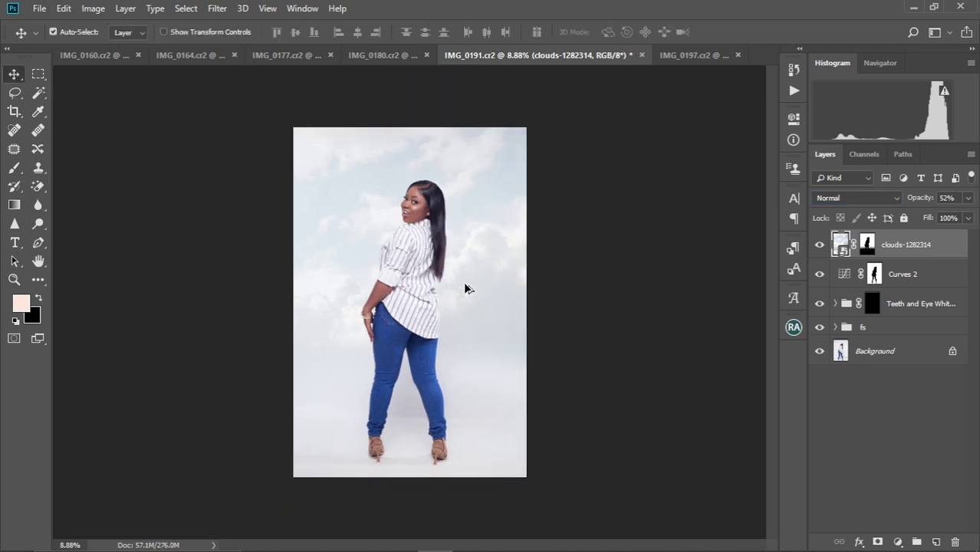
{"action": "scroll", "coordinate": [465, 286], "scroll_direction": "up", "scroll_amount": 3}
{"action": "scroll", "coordinate": [466, 289], "scroll_direction": "down", "scroll_amount": 1}
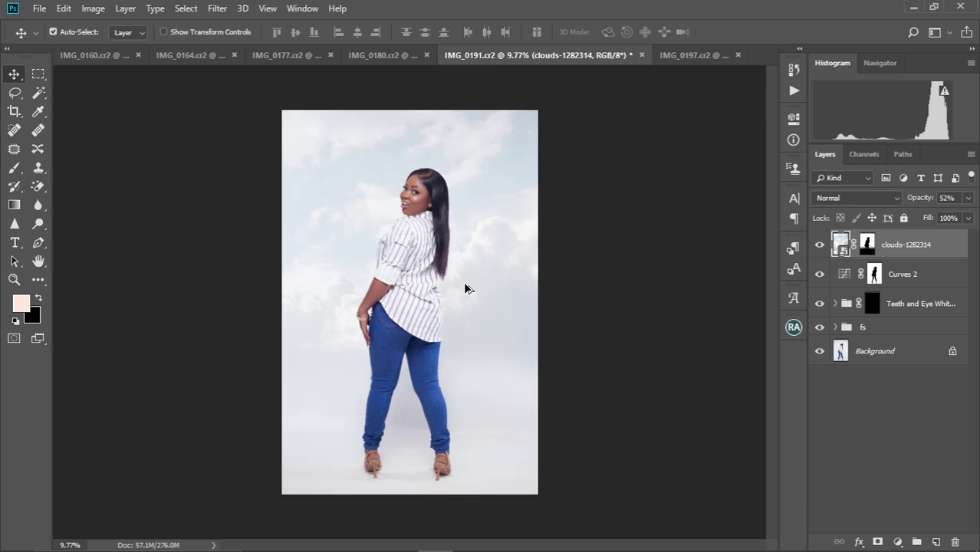
Step: Copy the Selective Color 1 adjustment layer from IMG_0177.cr2 into IMG_0191.cr2, above the clouds-1282314 layer
{"action": "scroll", "coordinate": [466, 288], "scroll_direction": "up", "scroll_amount": 1}
{"action": "scroll", "coordinate": [466, 289], "scroll_direction": "down", "scroll_amount": 1}
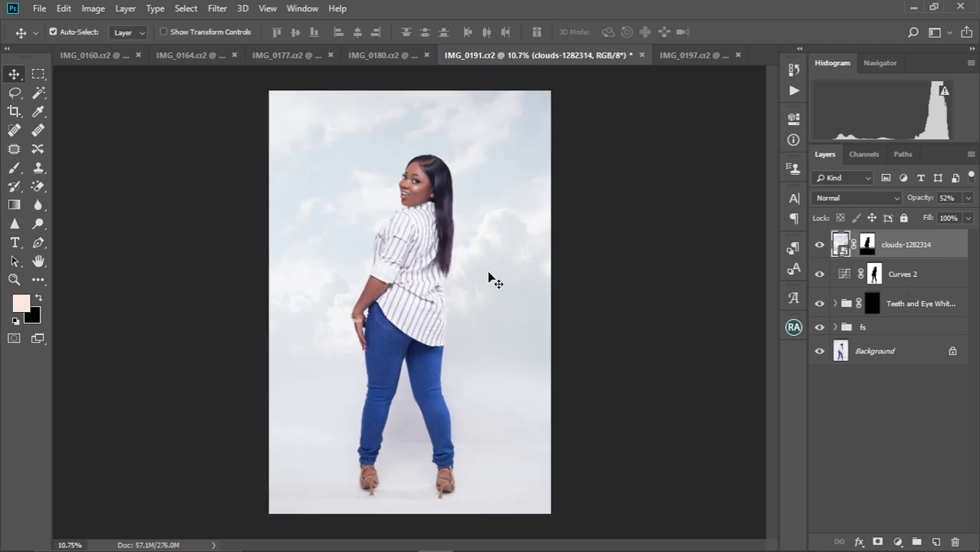
{"action": "left_click", "coordinate": [289, 55]}
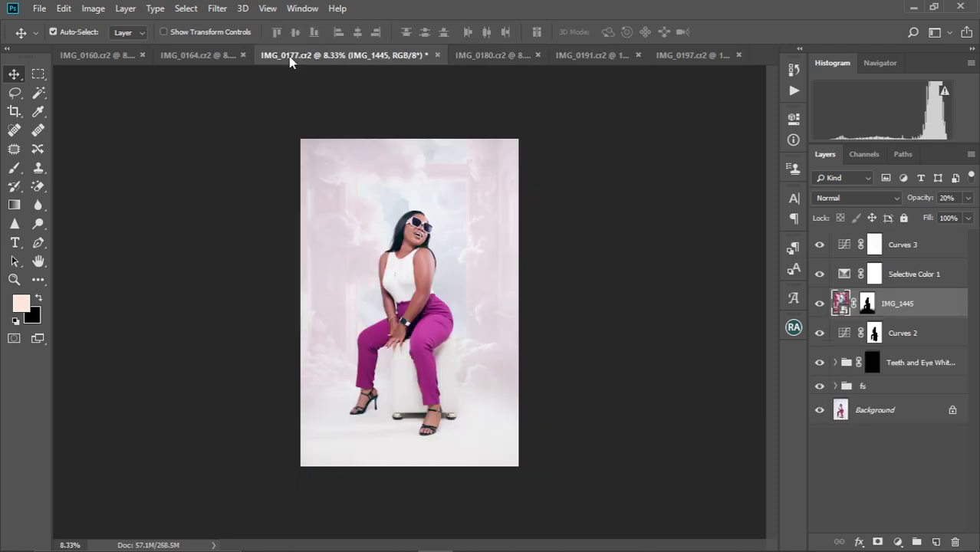
{"action": "left_click", "coordinate": [878, 274]}
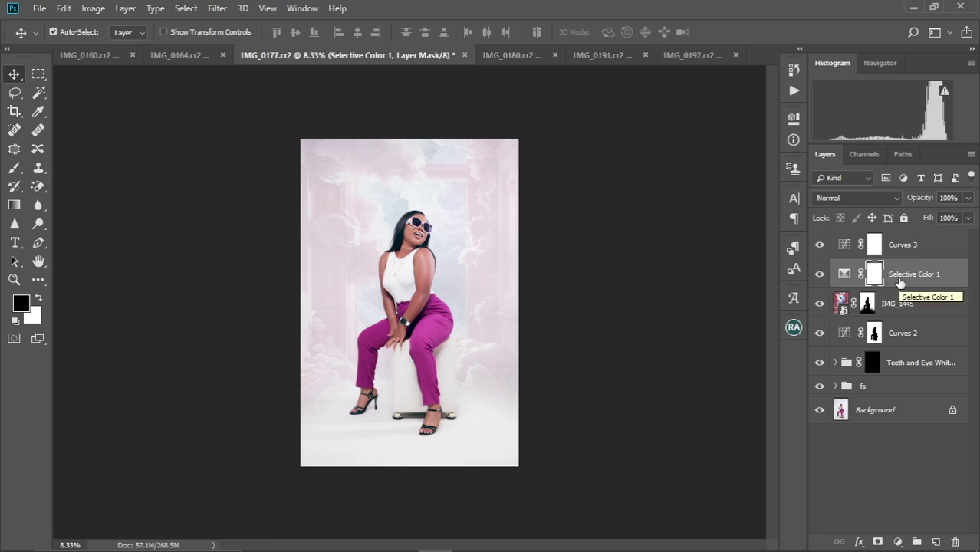
{"action": "left_click_drag", "start_coordinate": [909, 277], "coordinate": [441, 213]}
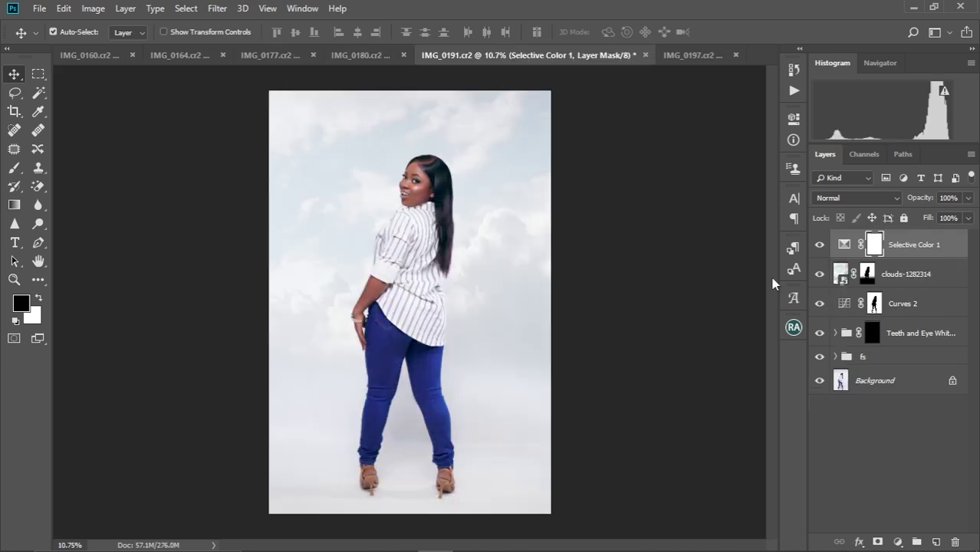
{"action": "scroll", "coordinate": [427, 282], "scroll_direction": "up", "scroll_amount": 1}
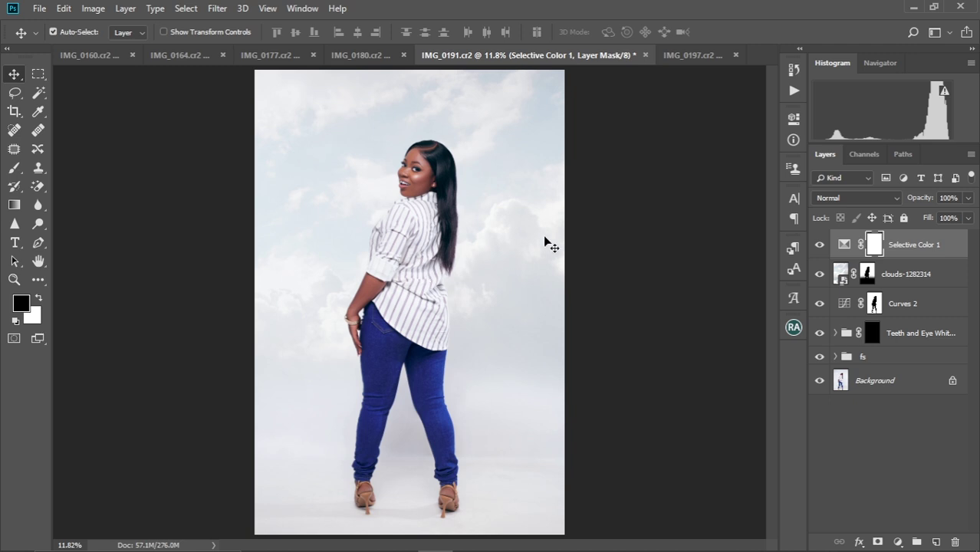
Step: In the Selective Color 1 layer, set the Reds to Magenta -6% and Black -16%
{"action": "double_click", "coordinate": [844, 244]}
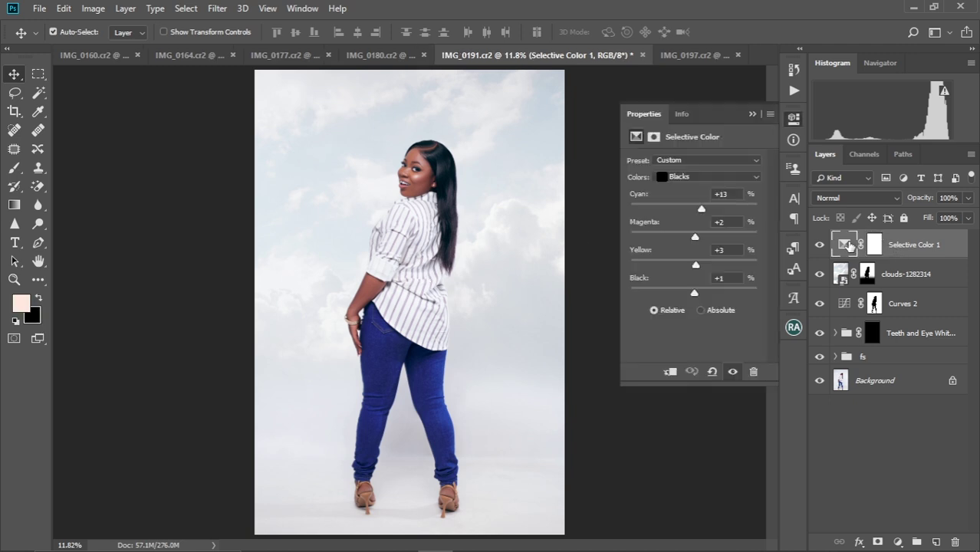
{"action": "left_click", "coordinate": [756, 179]}
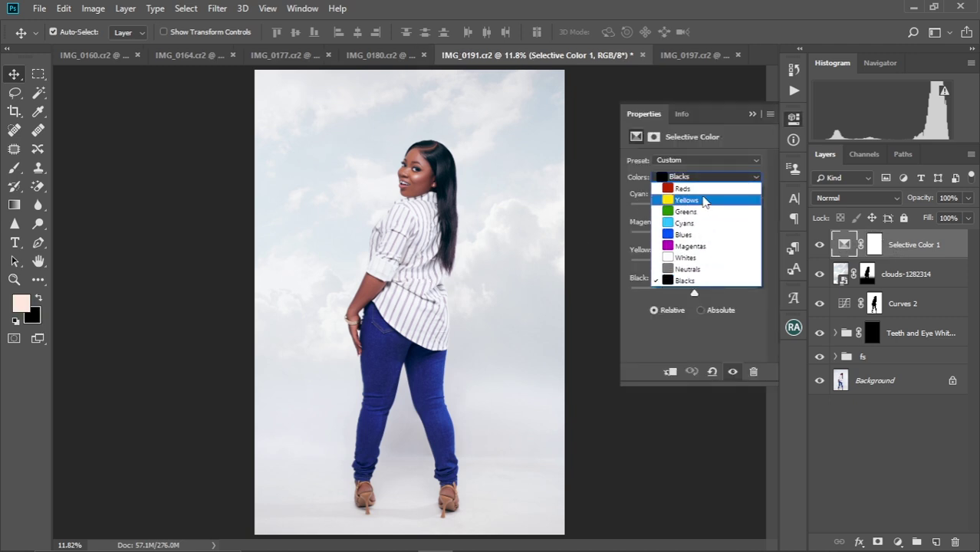
{"action": "left_click", "coordinate": [694, 187]}
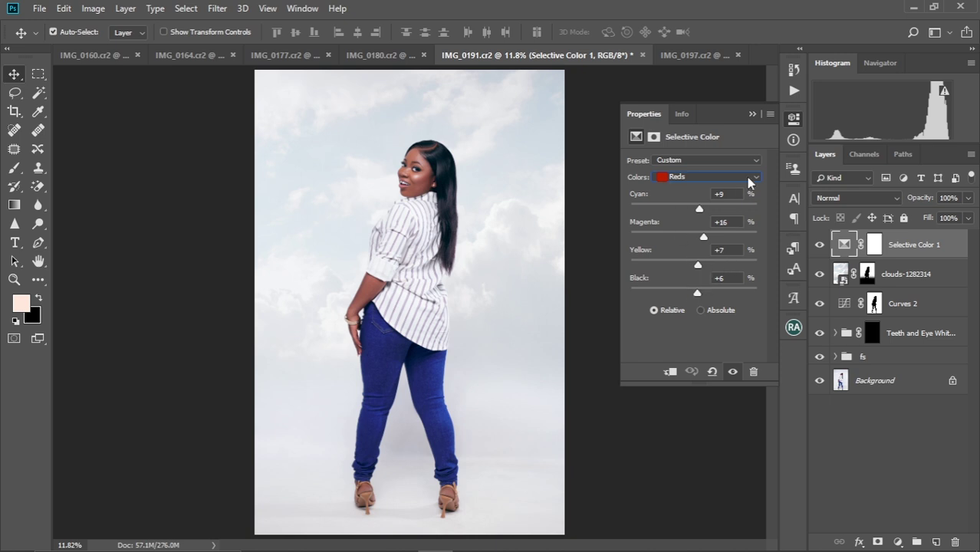
{"action": "left_click", "coordinate": [749, 179]}
{"action": "left_click", "coordinate": [694, 189]}
{"action": "left_click_drag", "start_coordinate": [704, 241], "coordinate": [694, 241]}
{"action": "mouse_move", "coordinate": [697, 293]}
{"action": "left_mouse_down"}
{"action": "mouse_move", "coordinate": [668, 293]}
{"action": "mouse_move", "coordinate": [684, 281]}
{"action": "left_mouse_up"}
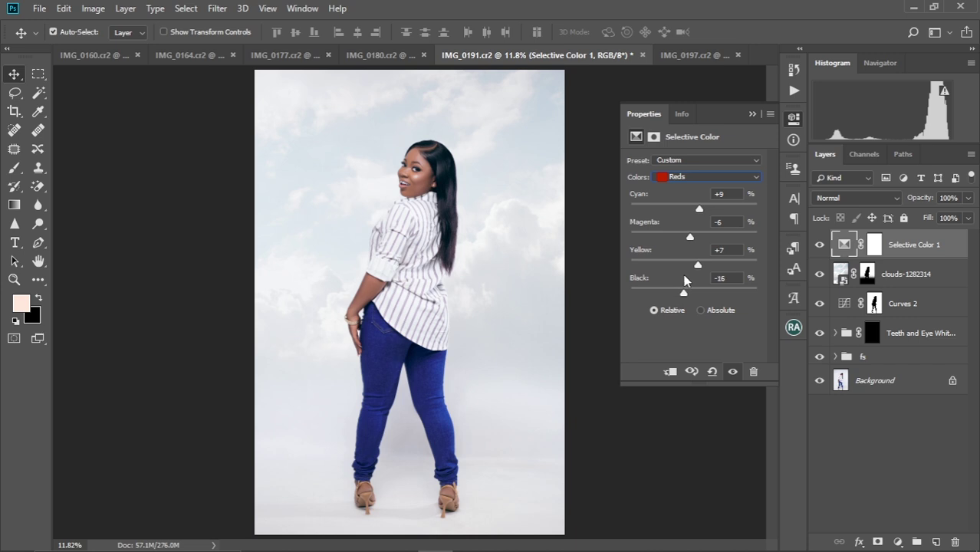
{"action": "left_click", "coordinate": [752, 114]}
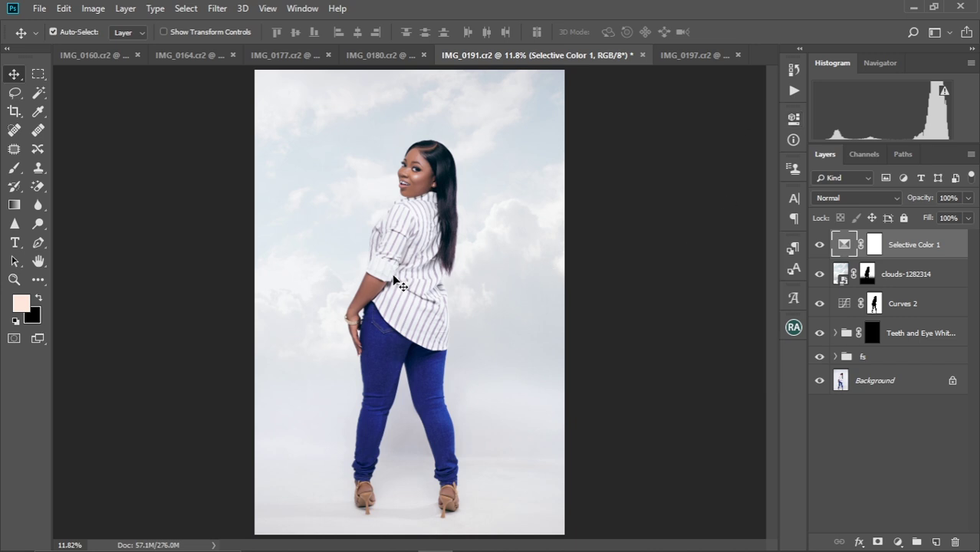
Step: Add a Curves adjustment layer above Selective Color 1 and raise the RGB midtones slightly at input 125
{"action": "scroll", "coordinate": [387, 282], "scroll_direction": "down", "scroll_amount": 1}
{"action": "scroll", "coordinate": [387, 282], "scroll_direction": "up", "scroll_amount": 1}
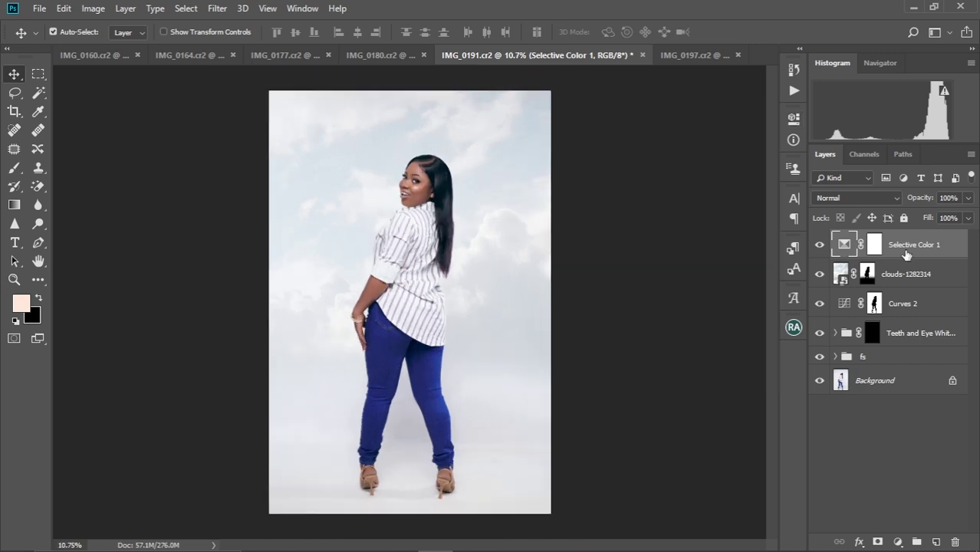
{"action": "left_click", "coordinate": [898, 542]}
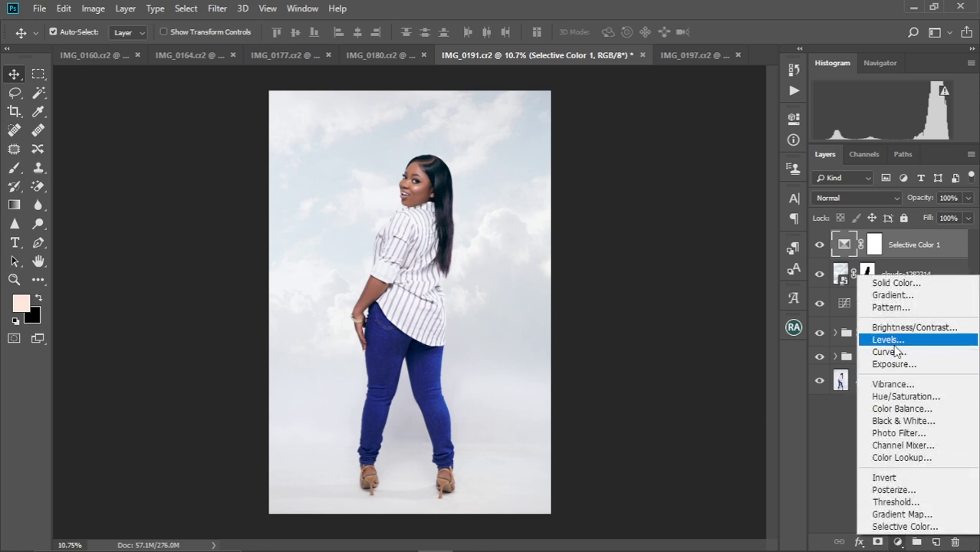
{"action": "left_click", "coordinate": [889, 352]}
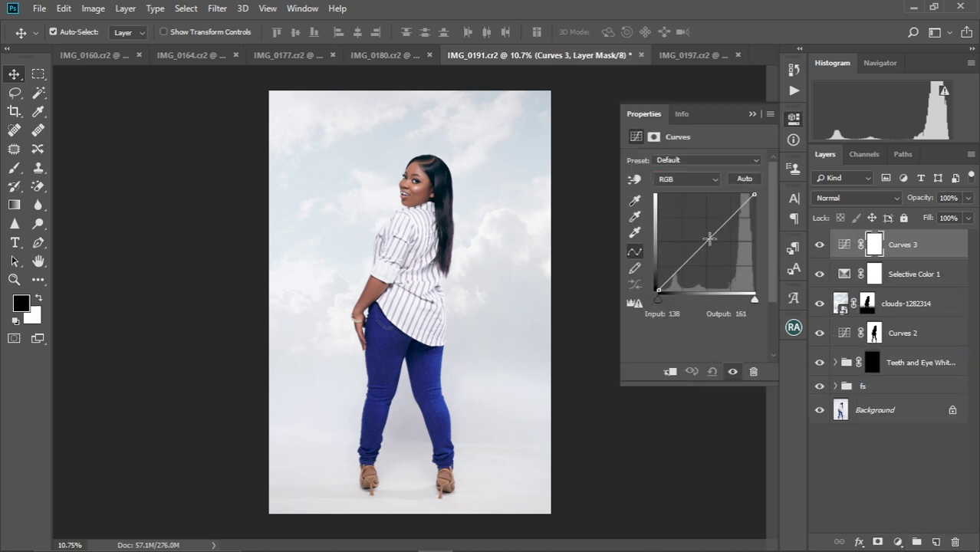
{"action": "left_click_drag", "start_coordinate": [704, 244], "coordinate": [706, 239]}
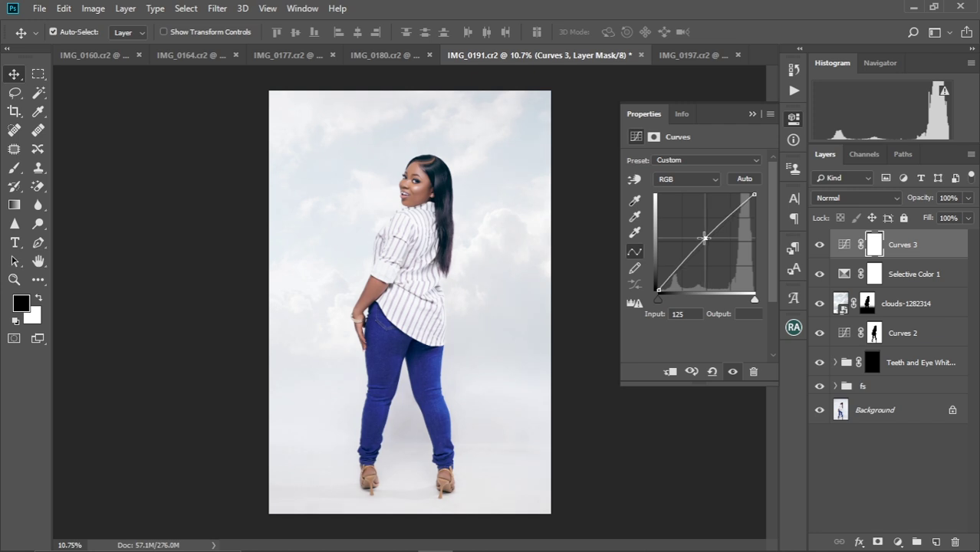
{"action": "left_click", "coordinate": [752, 113]}
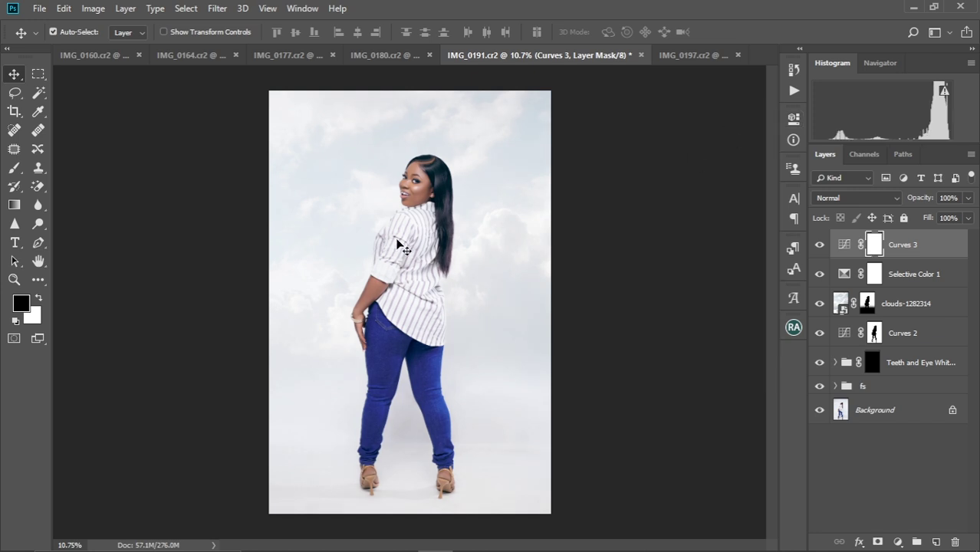
Step: Examine the color and brightness of the whole portrait and of the woman's face, hair and striped shirt up close
{"action": "scroll", "coordinate": [398, 244], "scroll_direction": "up", "scroll_amount": 1}
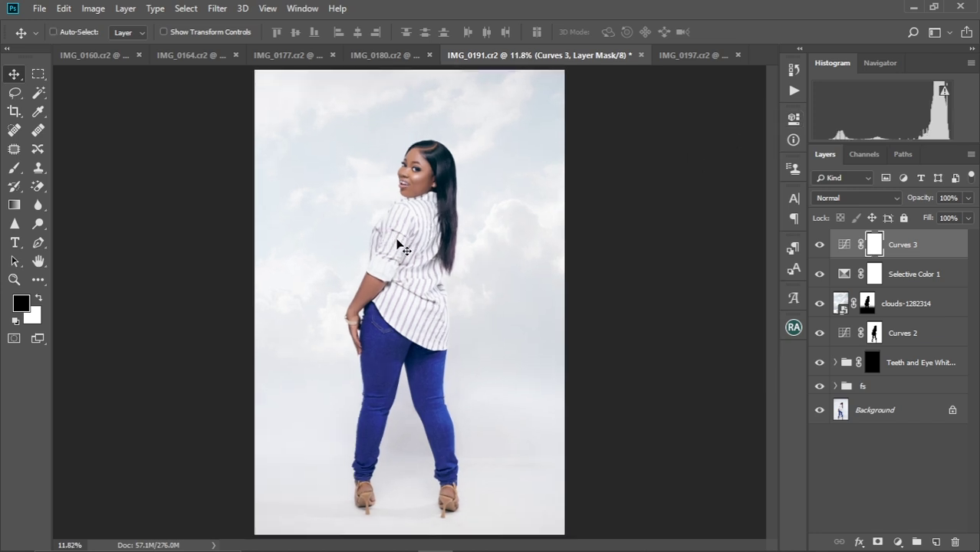
{"action": "scroll", "coordinate": [399, 244], "scroll_direction": "down", "scroll_amount": 1}
{"action": "scroll", "coordinate": [398, 244], "scroll_direction": "up", "scroll_amount": 3}
{"action": "scroll", "coordinate": [399, 244], "scroll_direction": "down", "scroll_amount": 1}
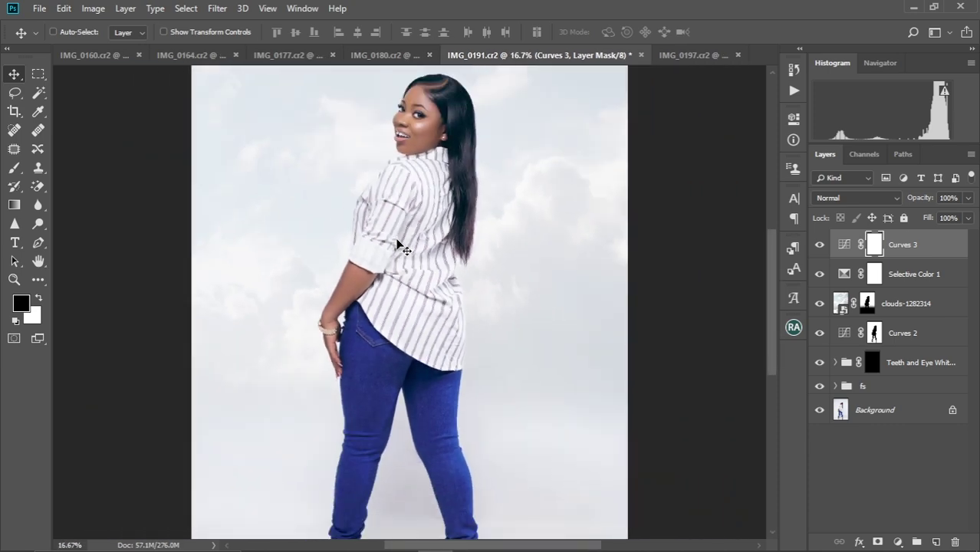
{"action": "scroll", "coordinate": [399, 244], "scroll_direction": "down", "scroll_amount": 2}
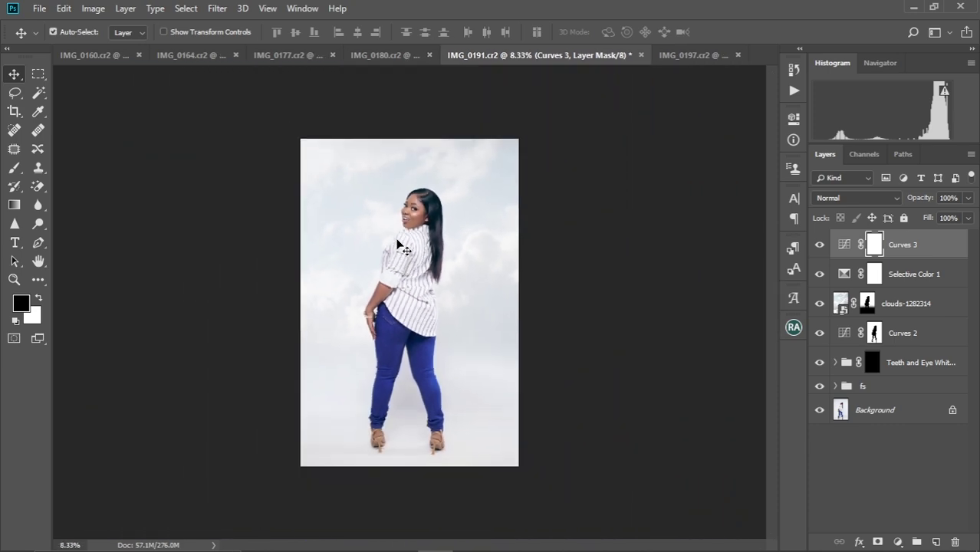
{"action": "scroll", "coordinate": [426, 249], "scroll_direction": "up", "scroll_amount": 4}
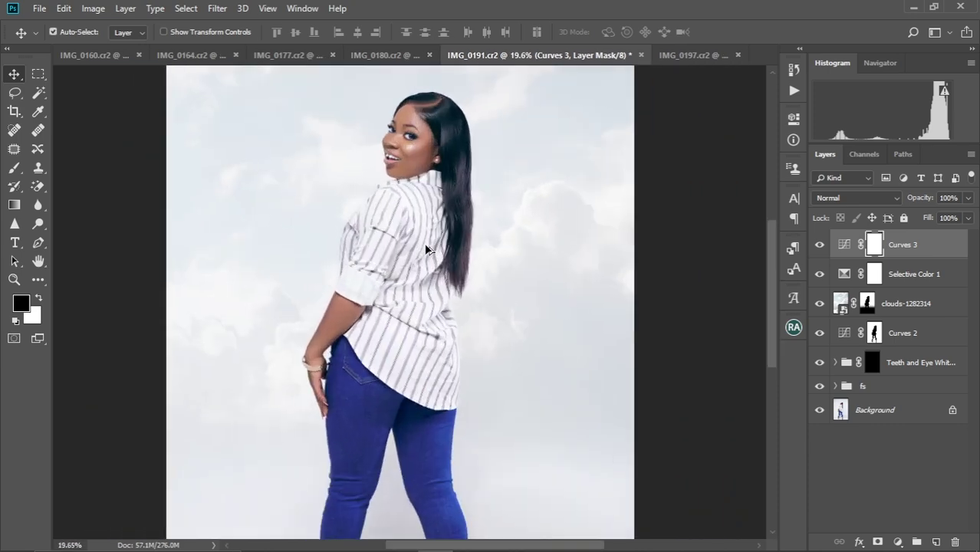
{"action": "left_click_drag", "start_coordinate": [438, 197], "coordinate": [438, 310]}
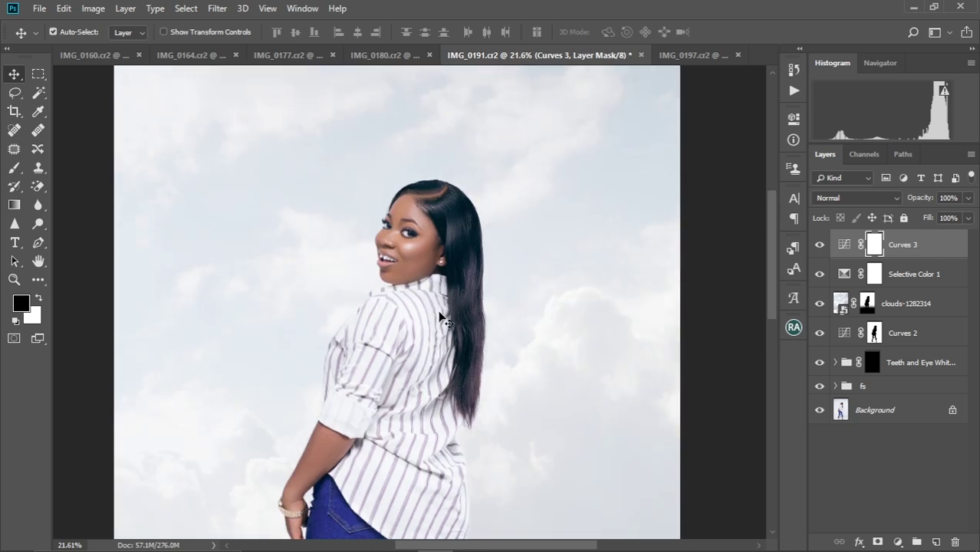
{"action": "scroll", "coordinate": [441, 317], "scroll_direction": "up", "scroll_amount": 2}
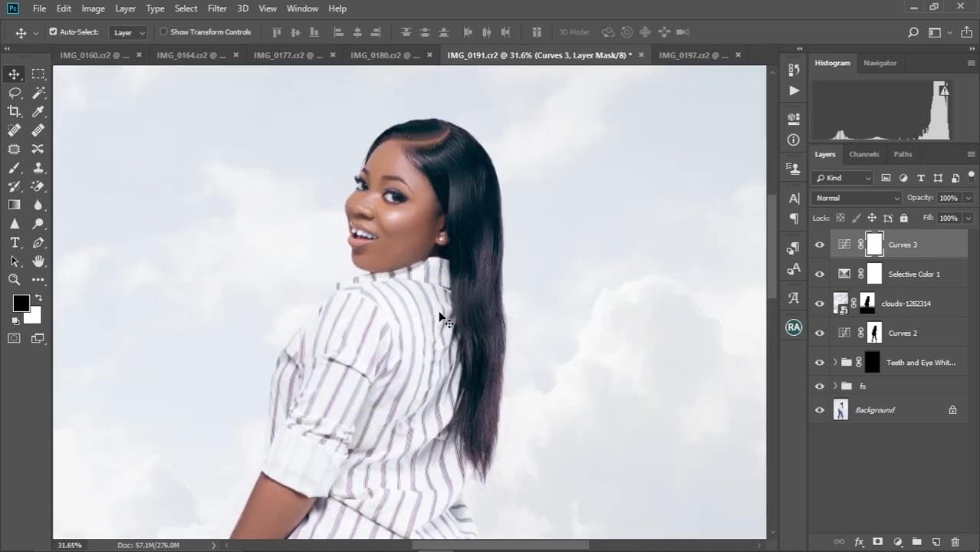
{"action": "scroll", "coordinate": [444, 319], "scroll_direction": "up", "scroll_amount": 2}
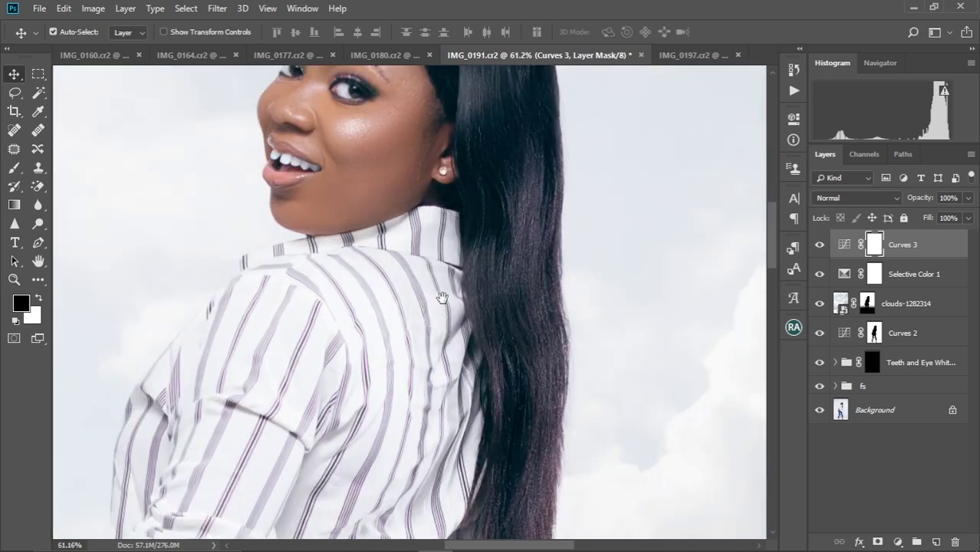
{"action": "left_click_drag", "start_coordinate": [441, 296], "coordinate": [462, 368]}
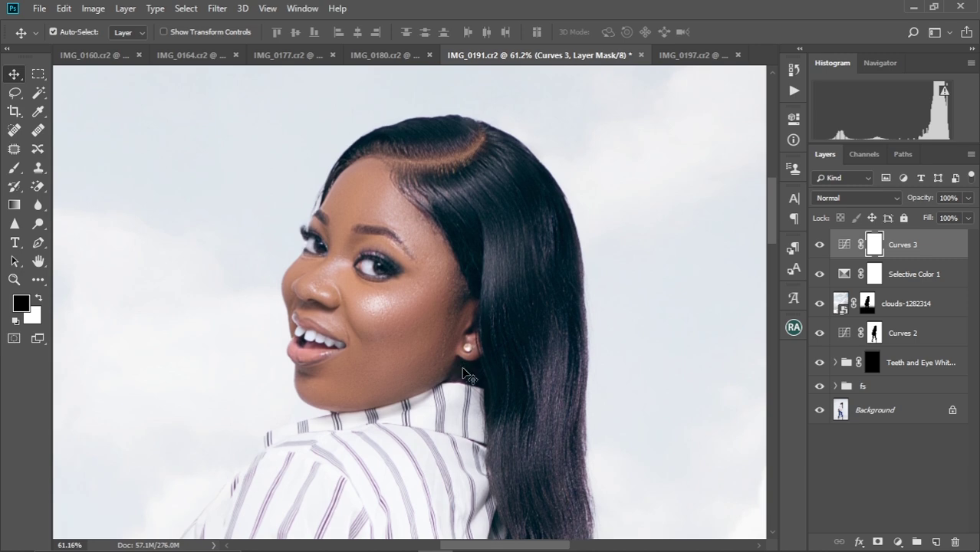
{"action": "key", "text": "ctrl+0"}
{"action": "key", "text": "ctrl+minus"}
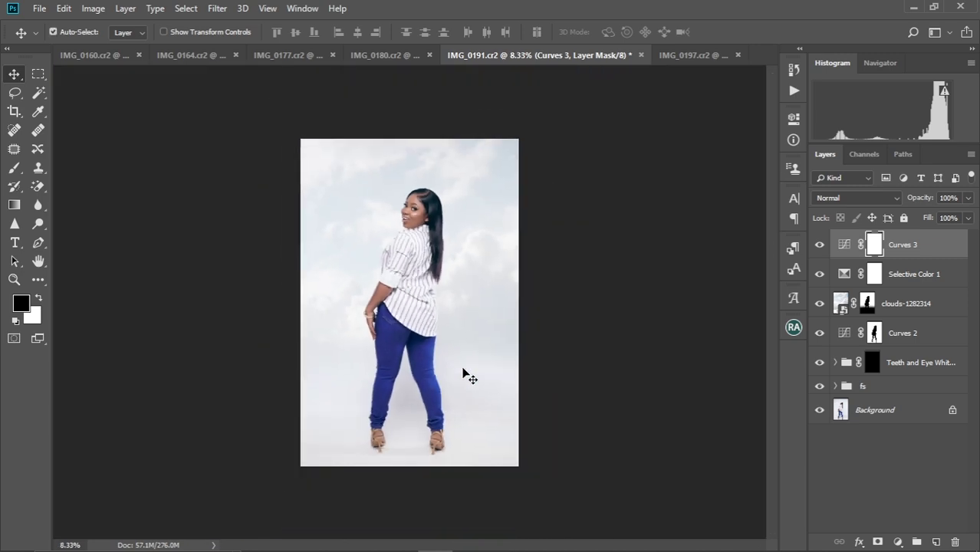